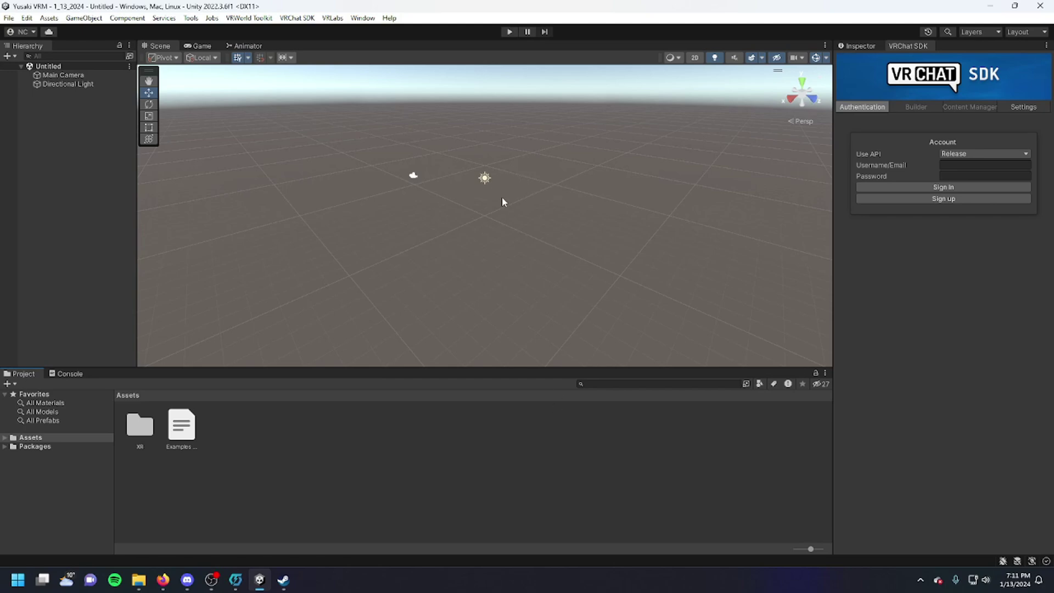
Bring up the Rexouium_V005 avatar scene and tilt the view down onto the grid.
key("super")
key("super")
mouse_move(515, 216)
right_mouse_down()
mouse_move(492, 235)
mouse_move(575, 247)
right_mouse_up()
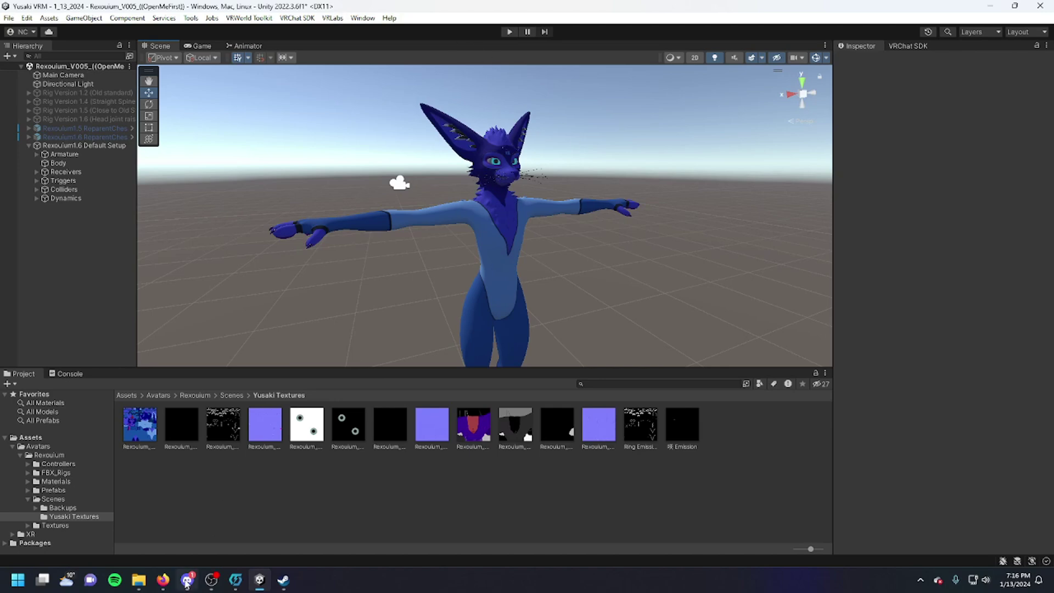
left_click(164, 579)
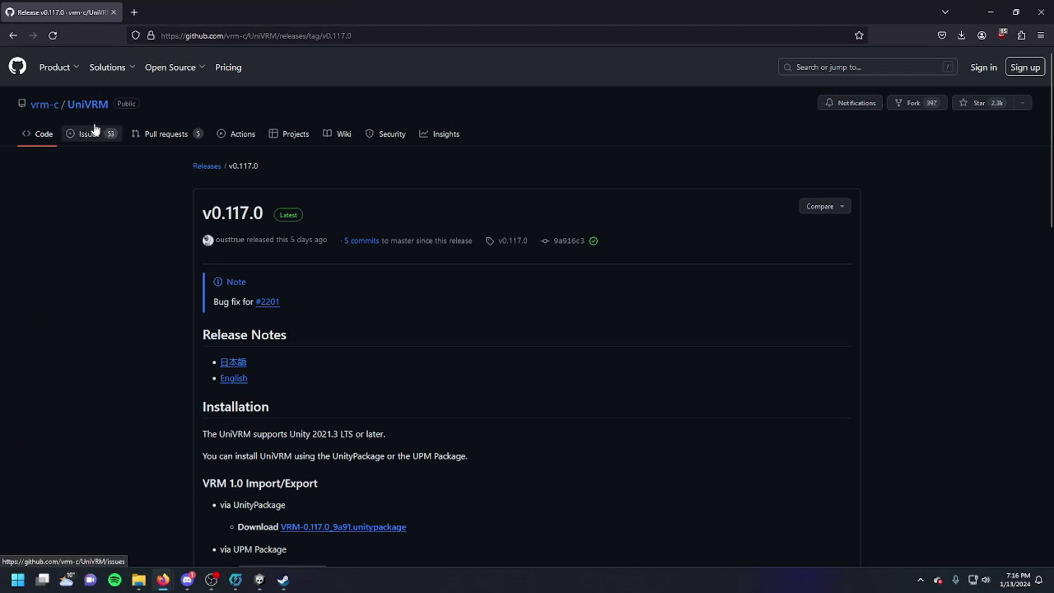
left_click(11, 36)
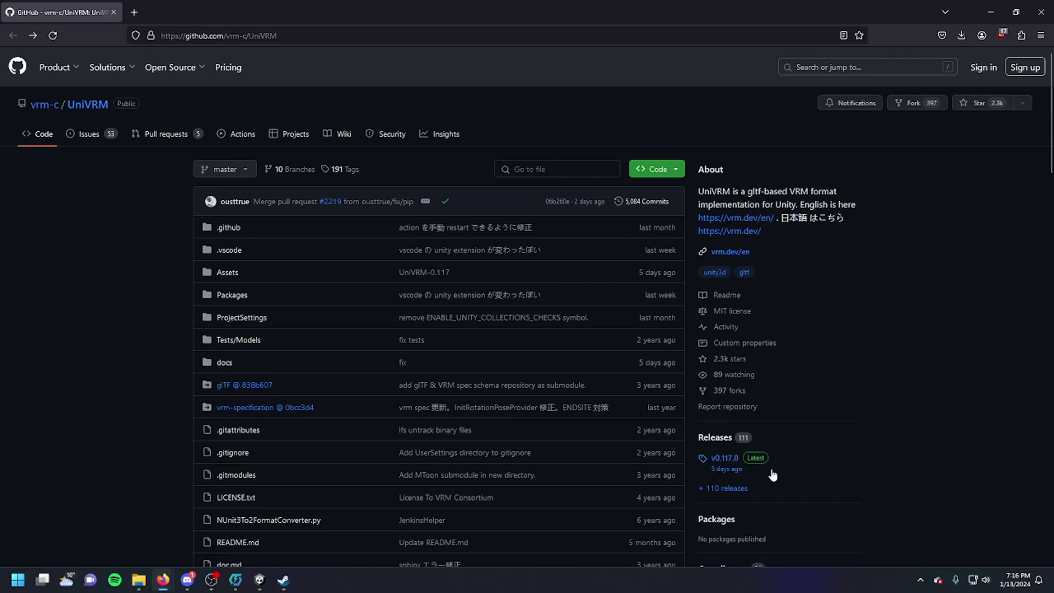
left_click(727, 458)
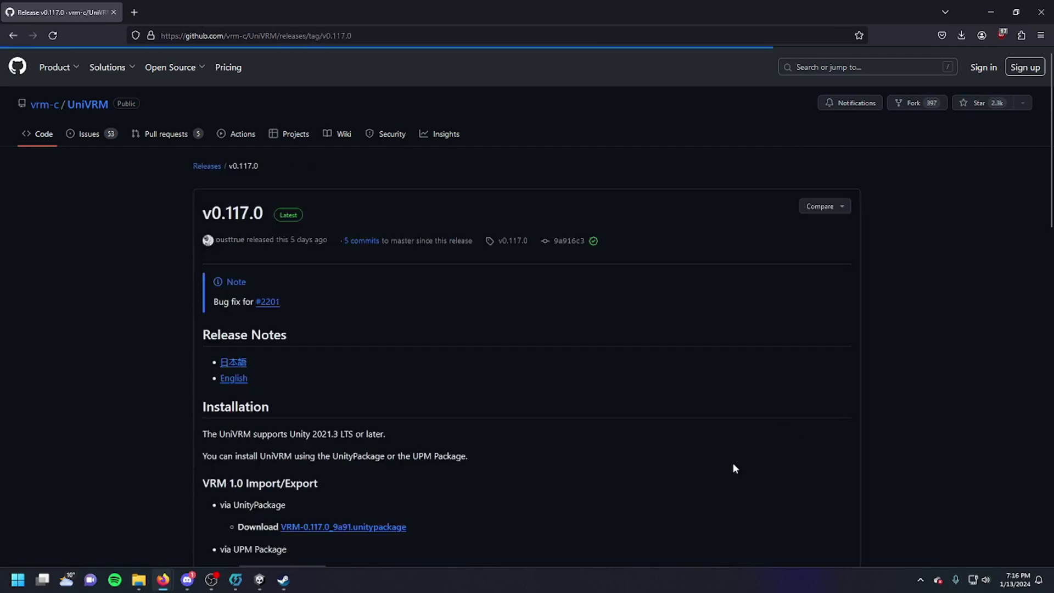
scroll(261, 349, "down", 2)
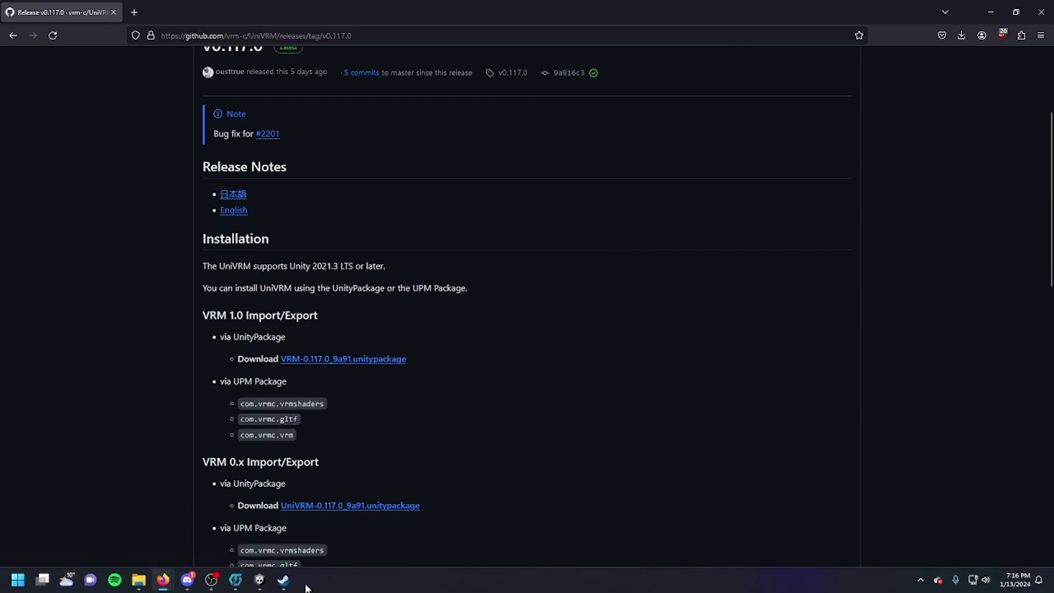
left_click(260, 580)
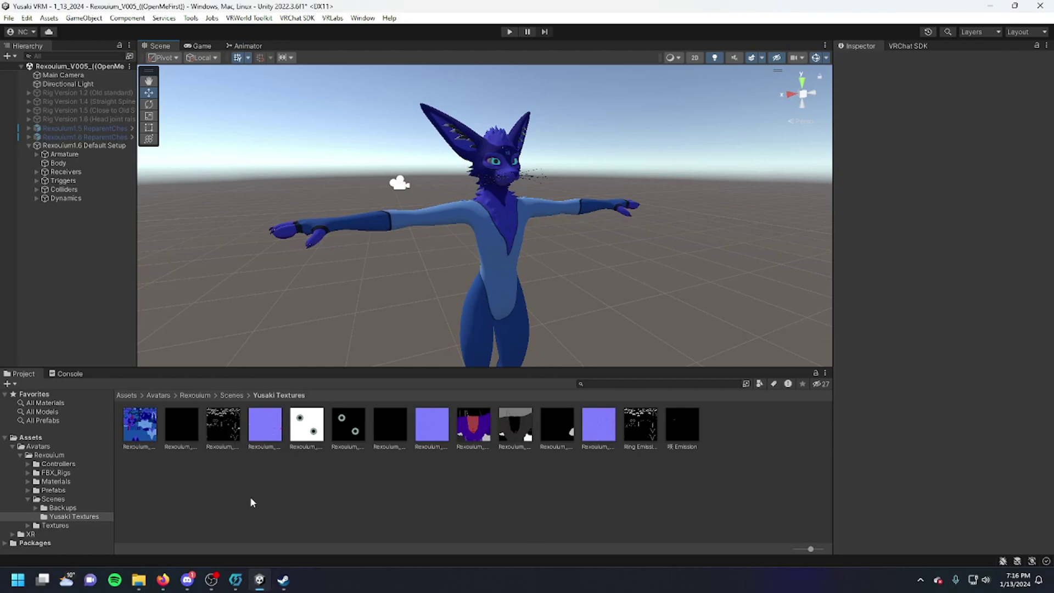
mouse_move(138, 580)
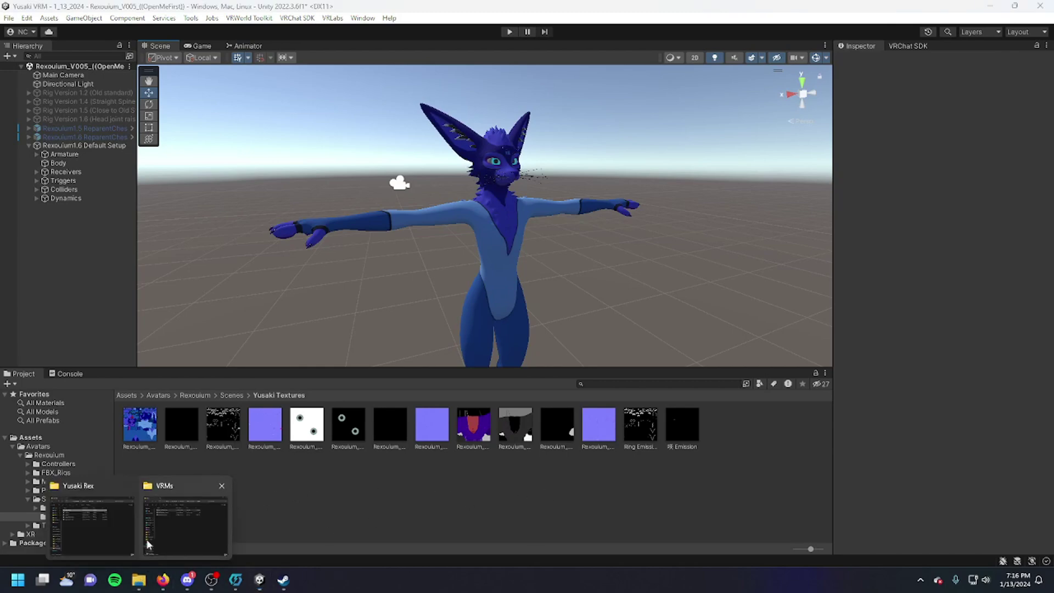
Open UniVRM-0.97.0.unitypackage from the VrChat Avatars folder in File Explorer.
left_click(111, 530)
key("alt+Up")
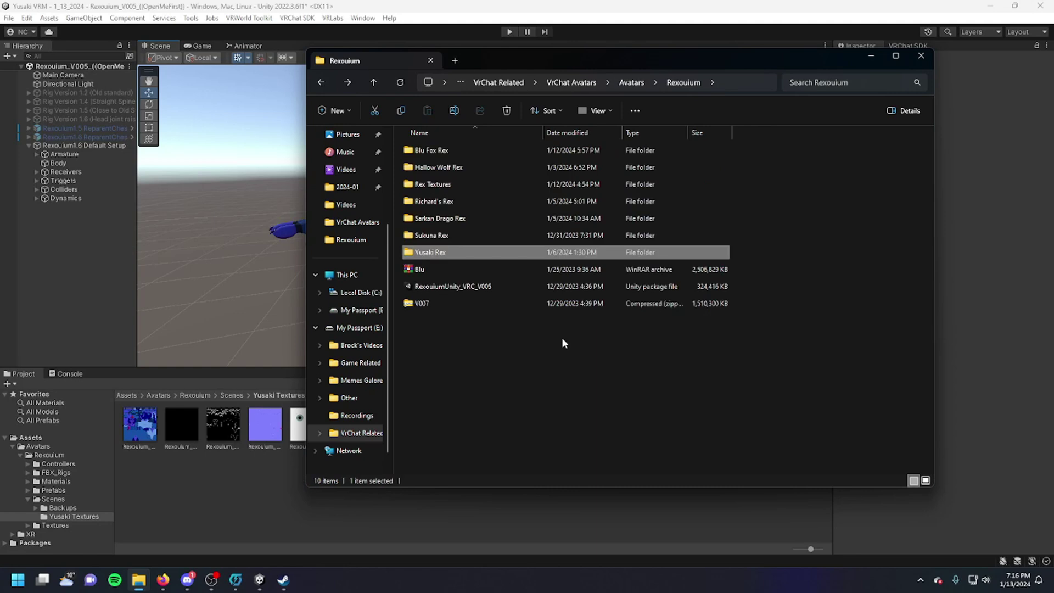
key("alt+Up")
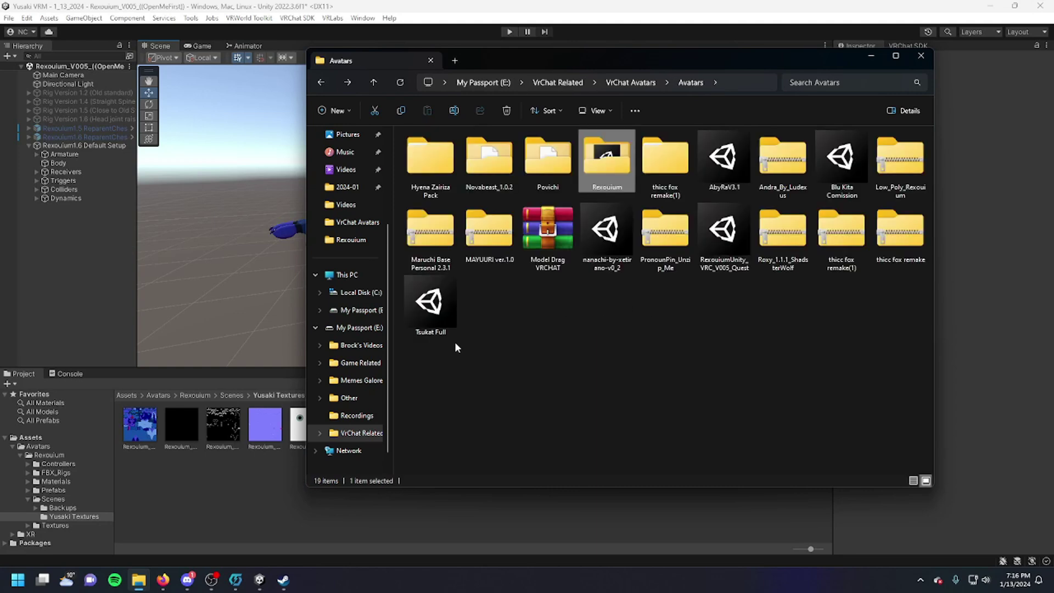
key("alt+Up")
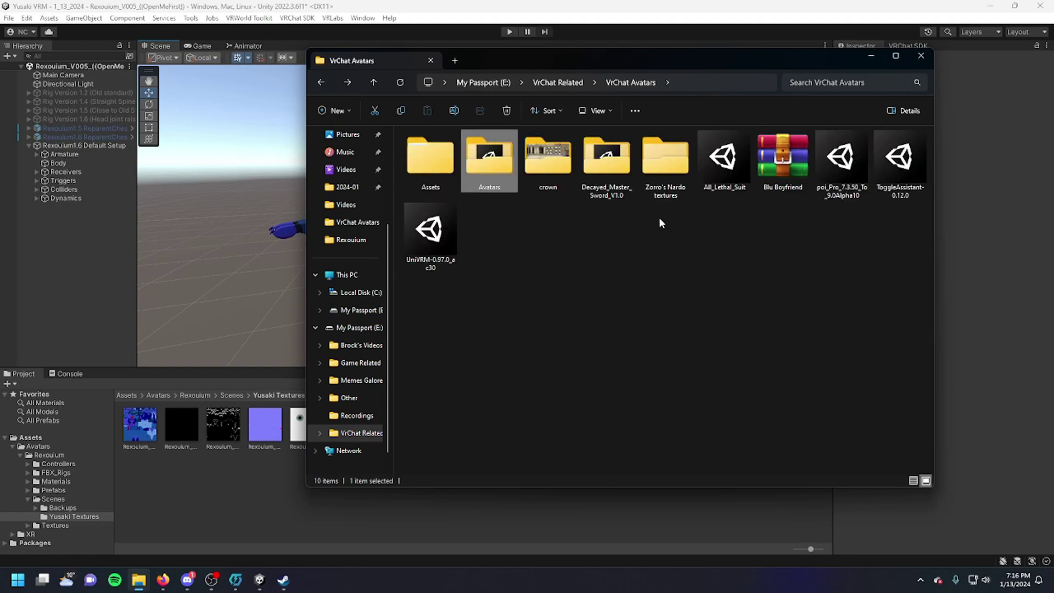
double_click(430, 237)
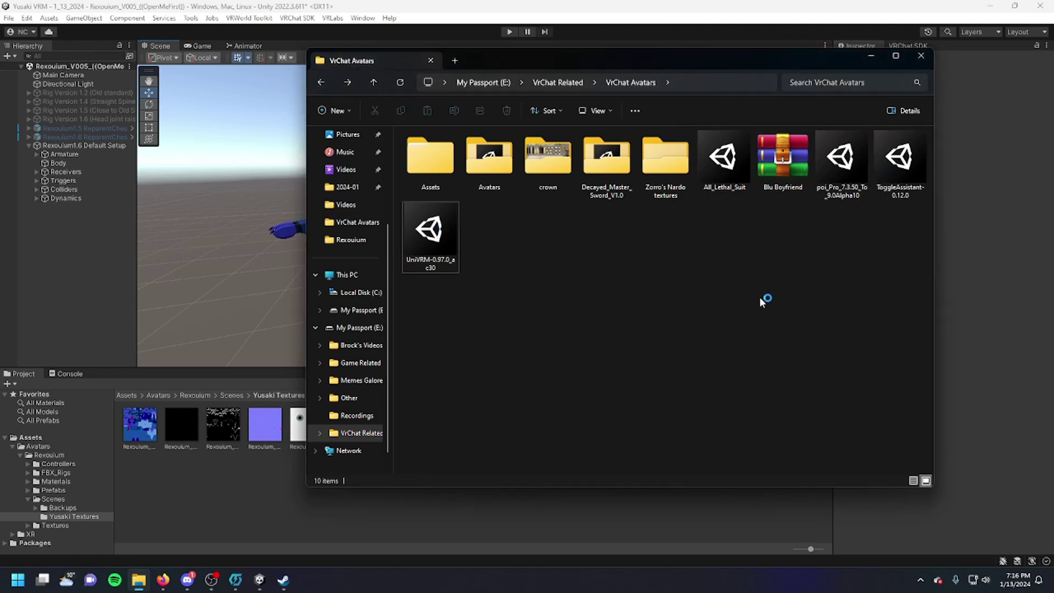
left_click(871, 56)
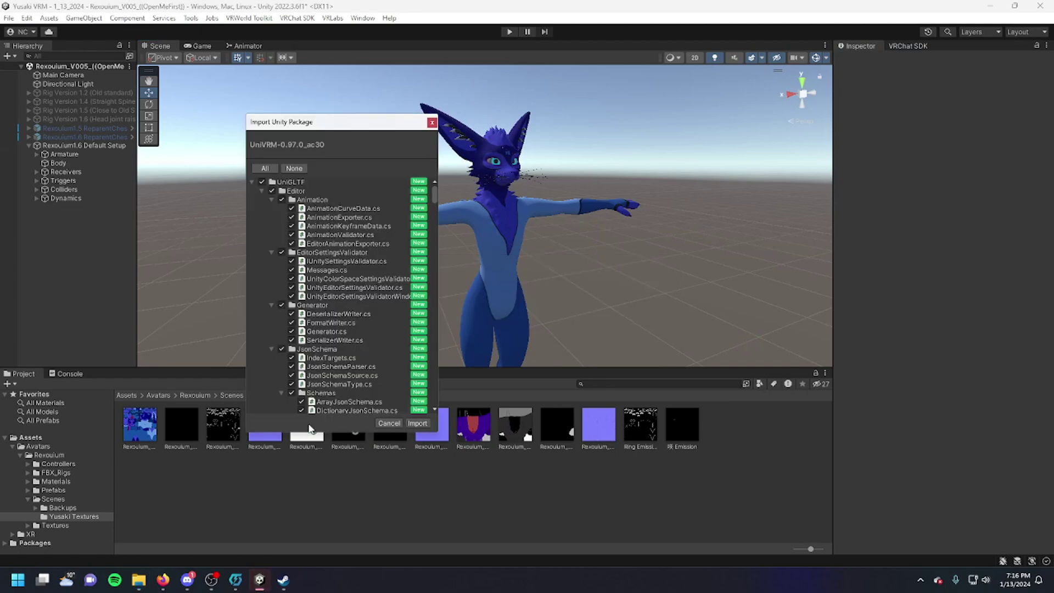
Import all UniVRM-0.97.0 files and approve the script update prompt.
left_click(418, 423)
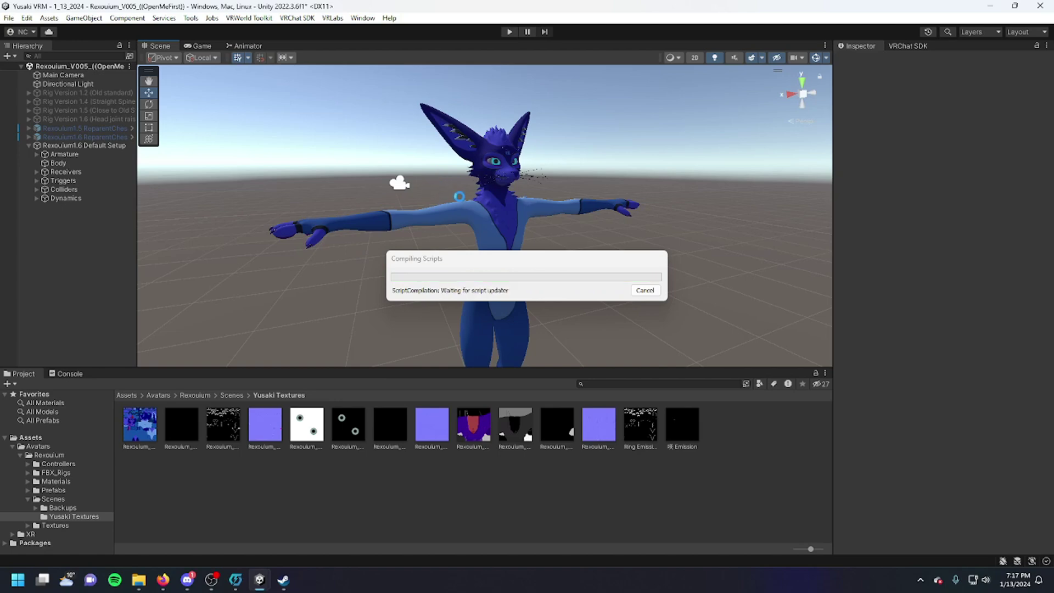
left_click(445, 314)
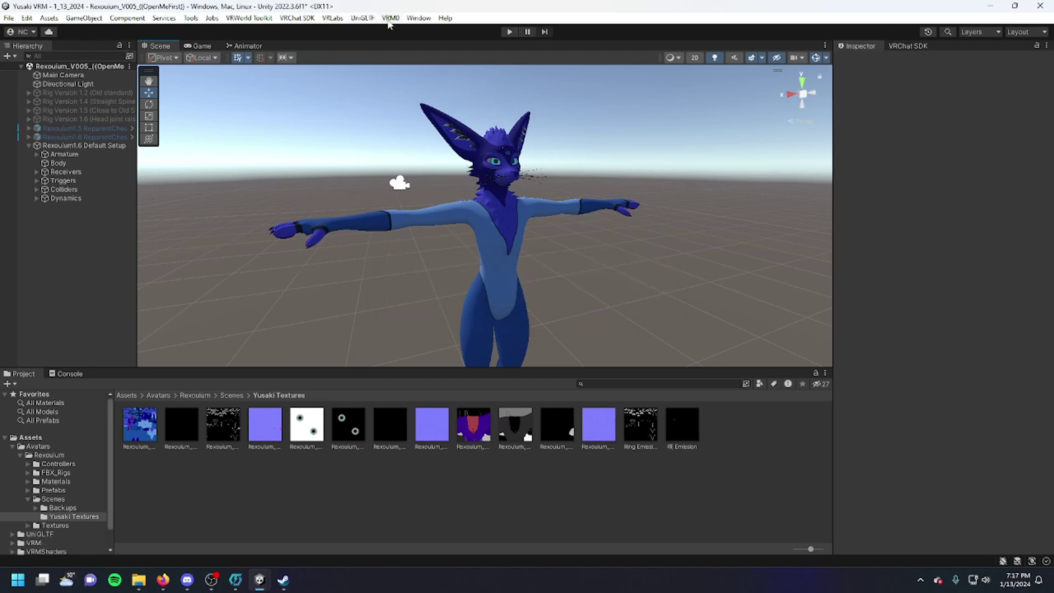
Open the VRM 0.x exporter, set Rexouium1.6 Default Setup as ExportRoot, and dock it.
left_click(390, 18)
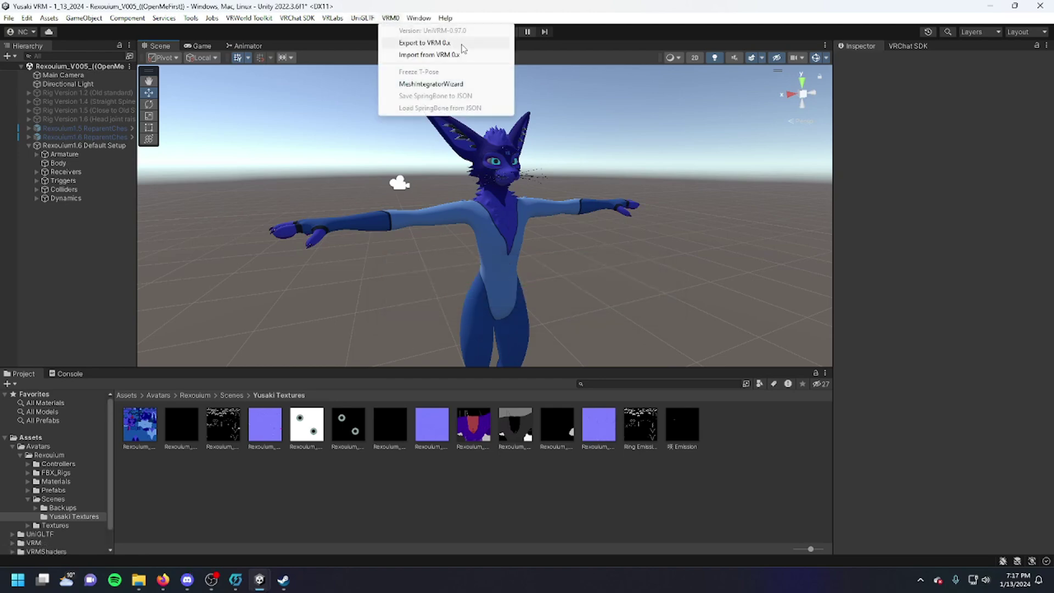
left_click(437, 41)
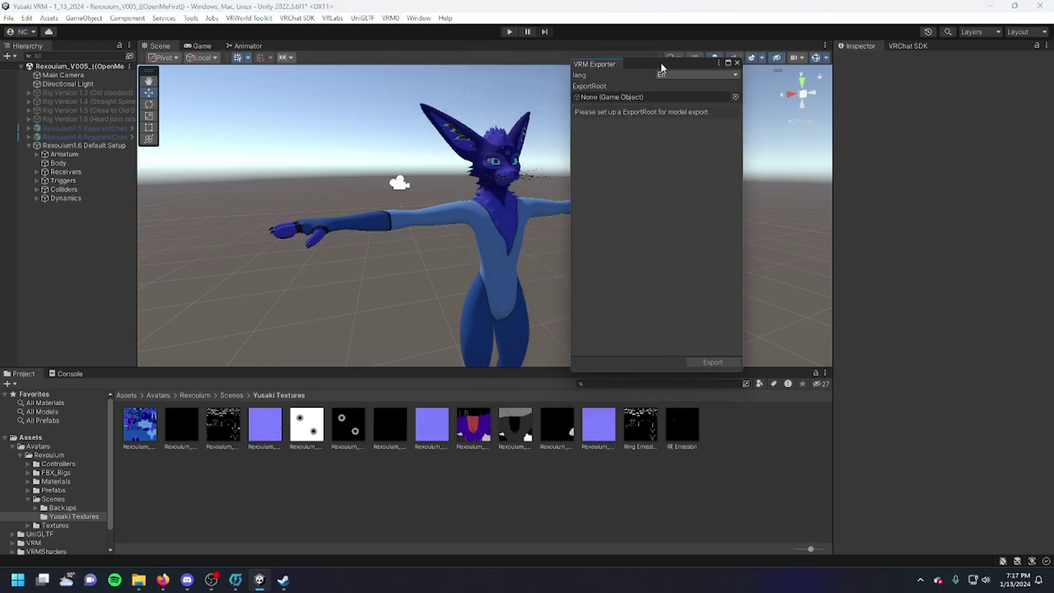
left_click_drag(568, 77, 675, 69)
left_click(83, 146)
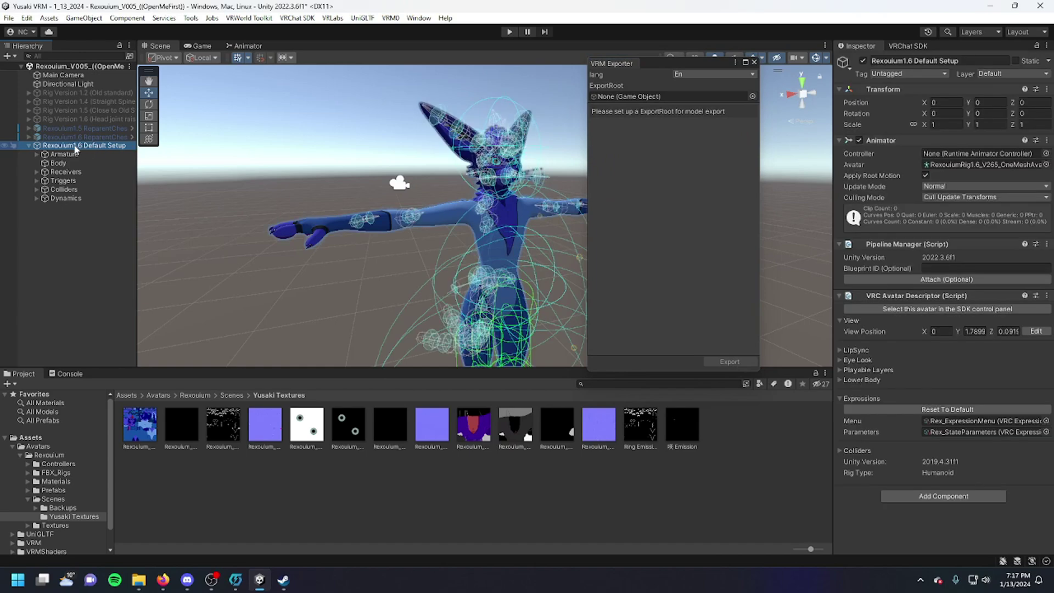
left_click_drag(625, 100, 634, 98)
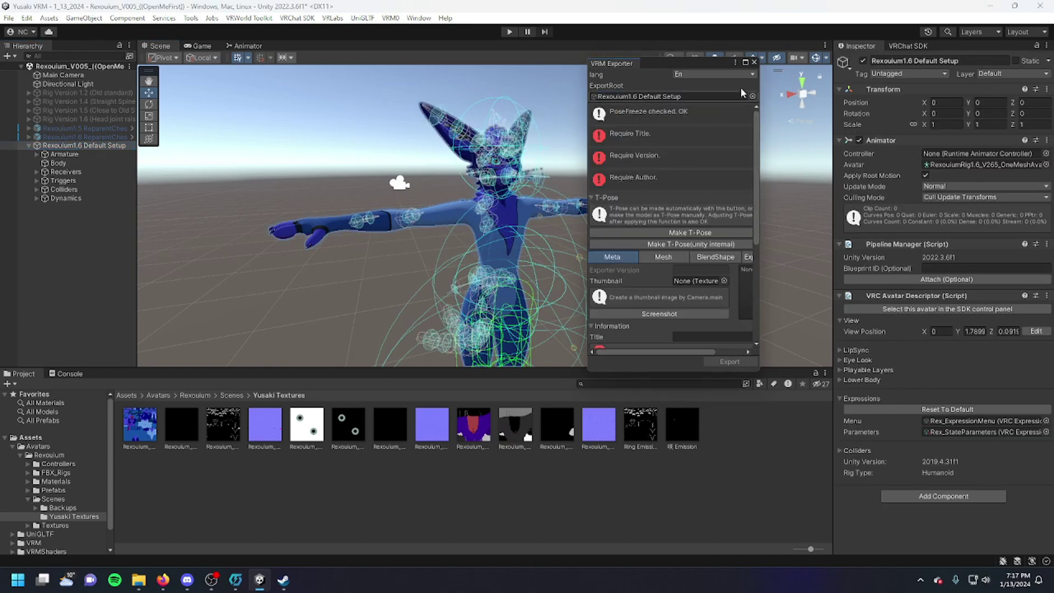
left_click_drag(626, 64, 974, 70)
left_click(959, 46)
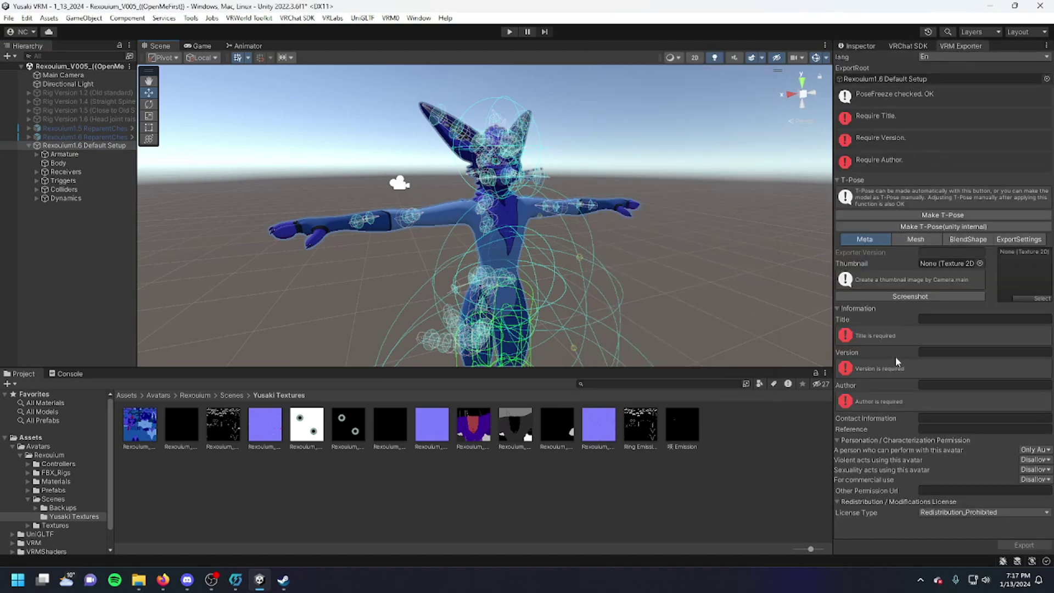
Enter the title Yusaki, version Example 1 and the author name.
left_click(952, 318)
type("Yusaki")
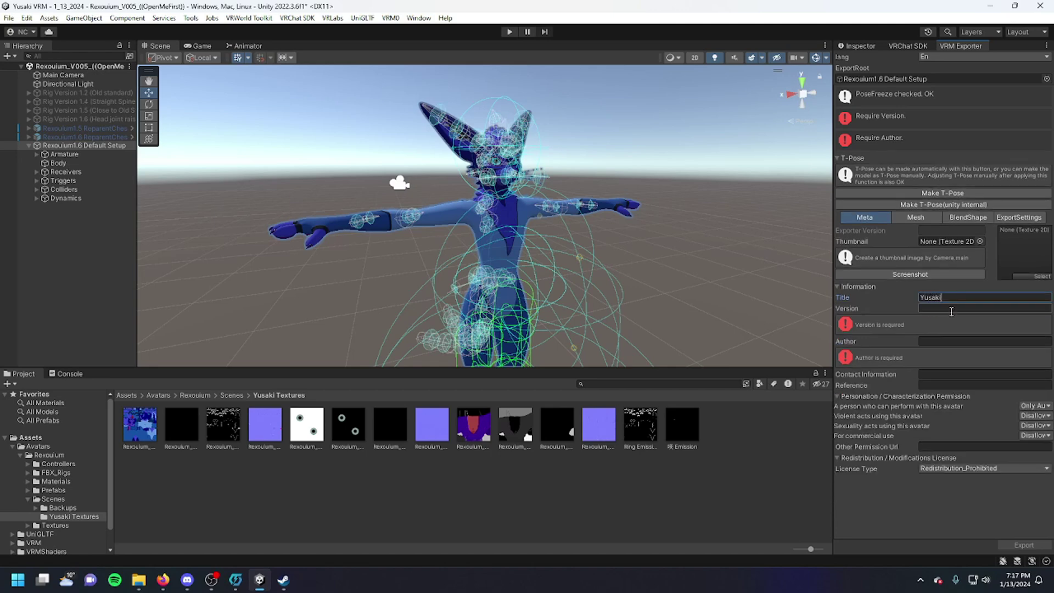
left_click(939, 309)
type("Example 1")
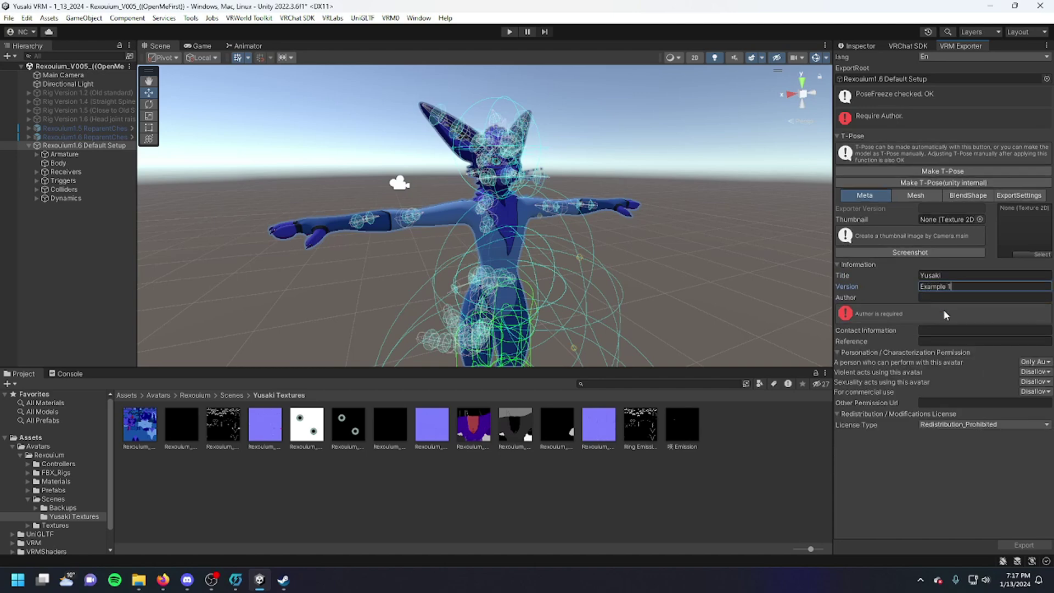
left_click(946, 296)
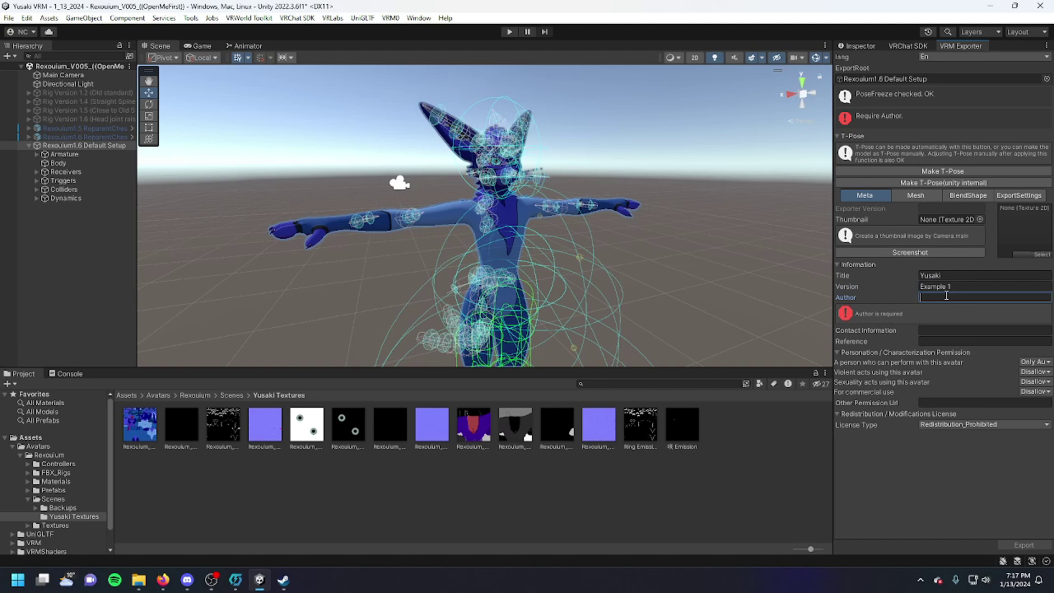
type("Blu the Fox")
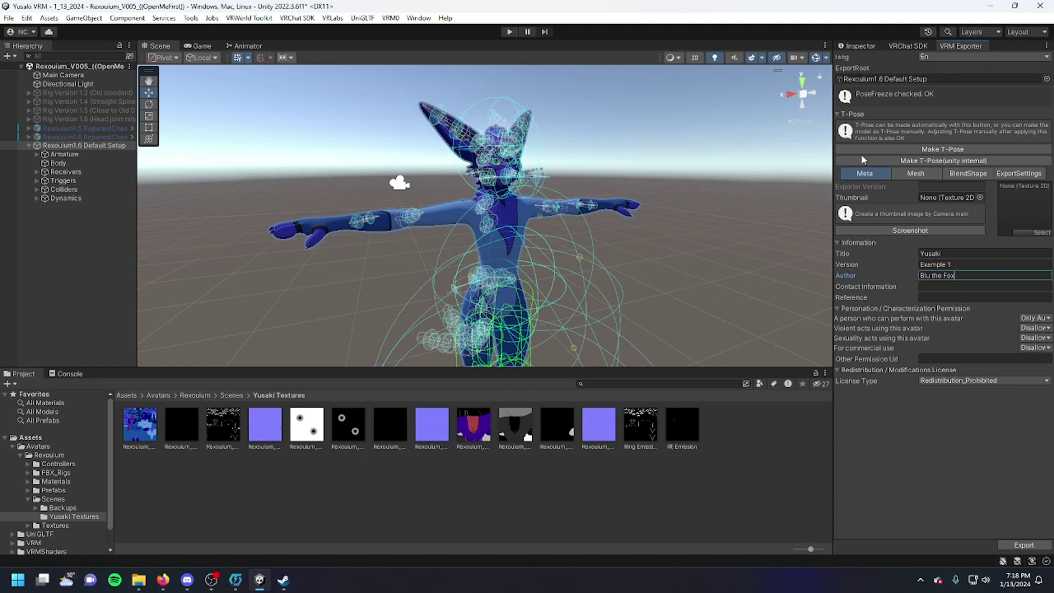
left_click_drag(540, 203, 522, 222, "alt")
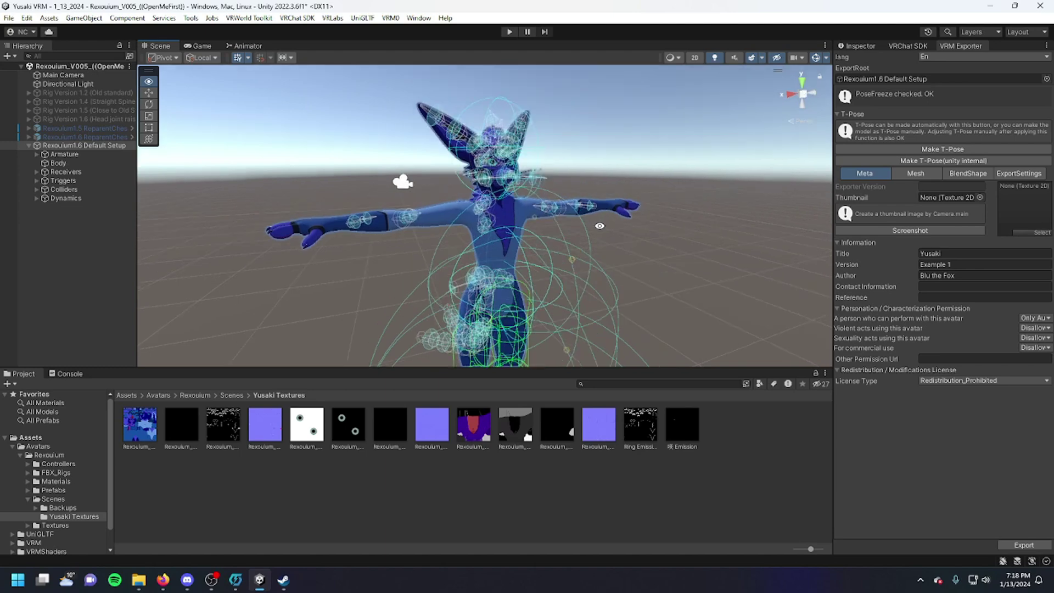
Set the Body's EyesMap_Green material shader to VRM/MToon.
left_click(521, 223)
left_click(906, 46)
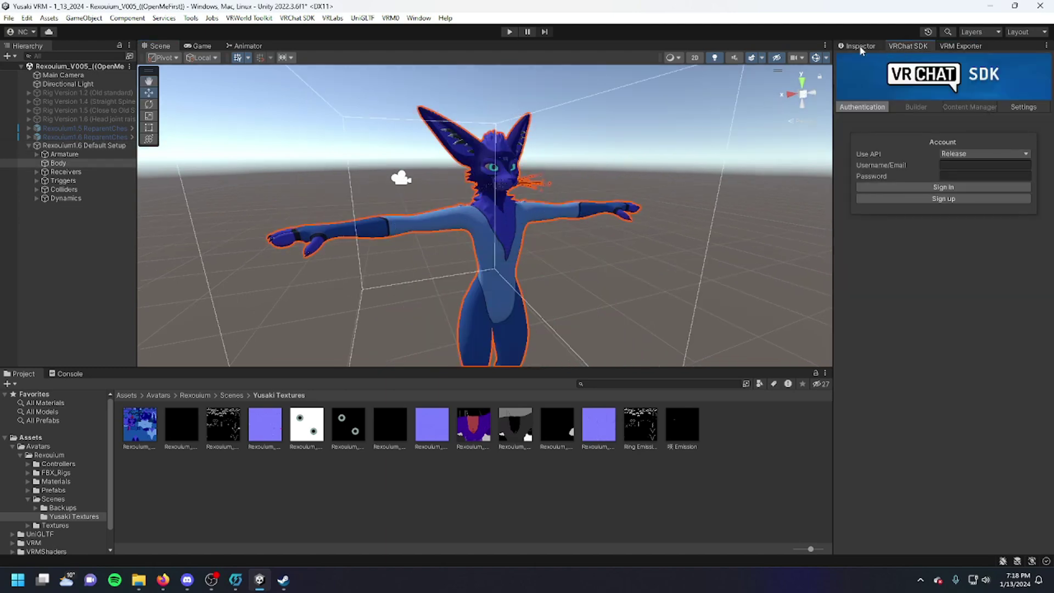
left_click(860, 46)
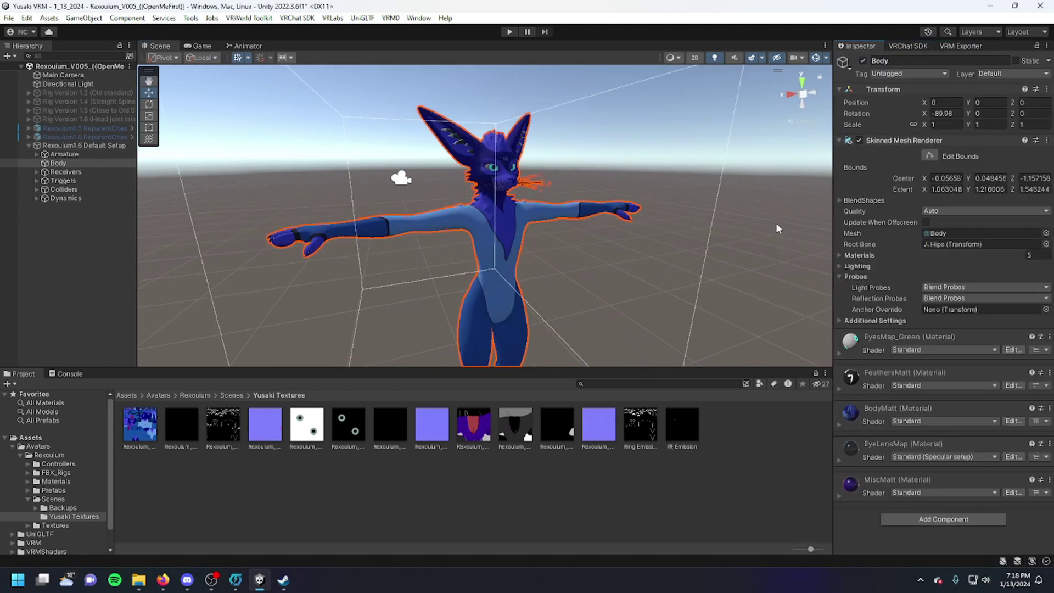
left_click(924, 350)
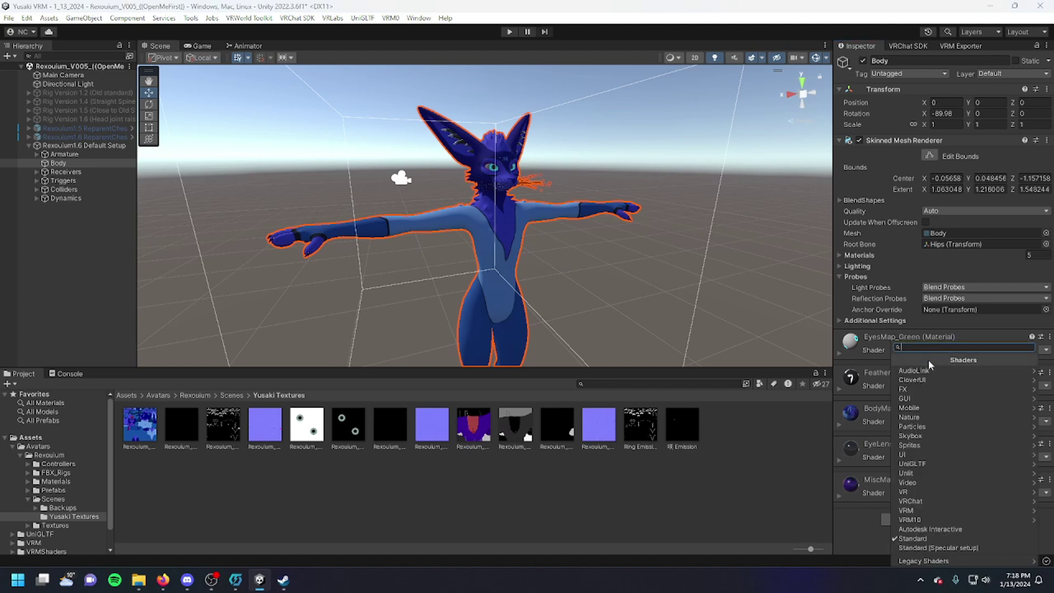
left_click(923, 511)
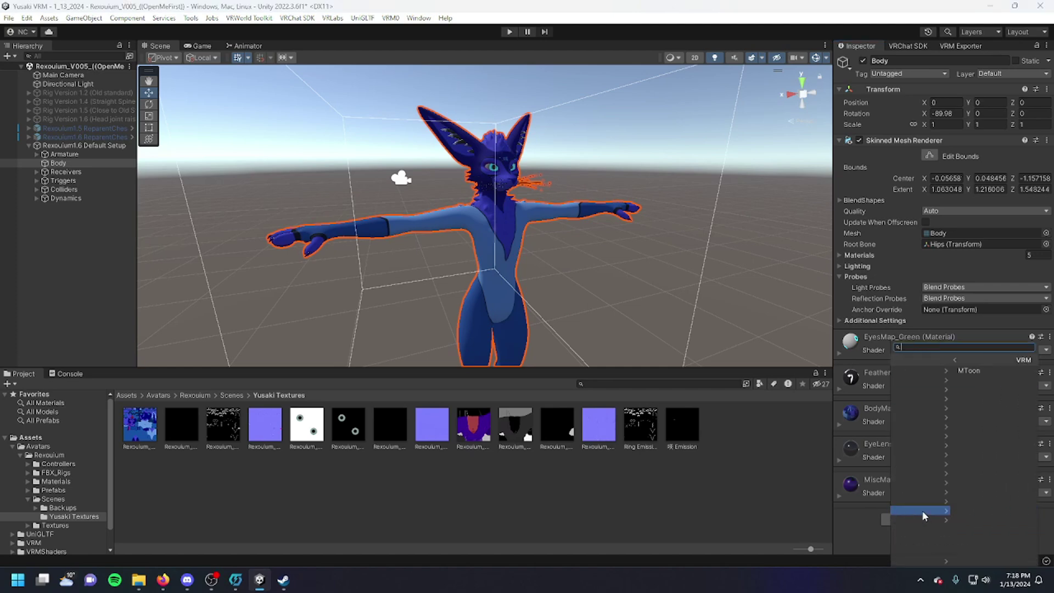
left_click(940, 376)
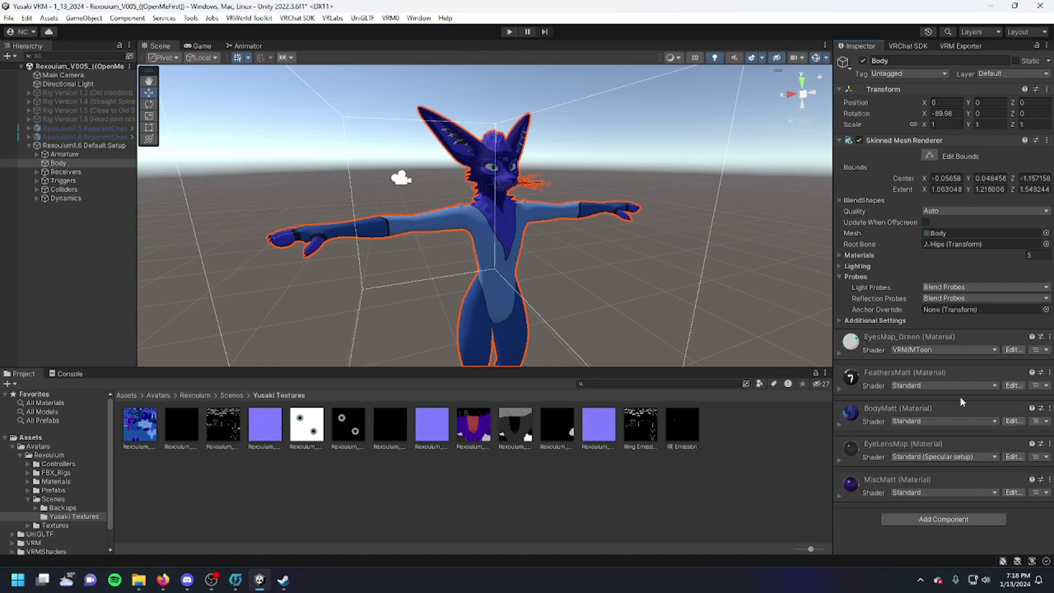
Switch the eye lens material to VRM/MToon with Transparent rendering, then collapse it.
left_click(945, 386)
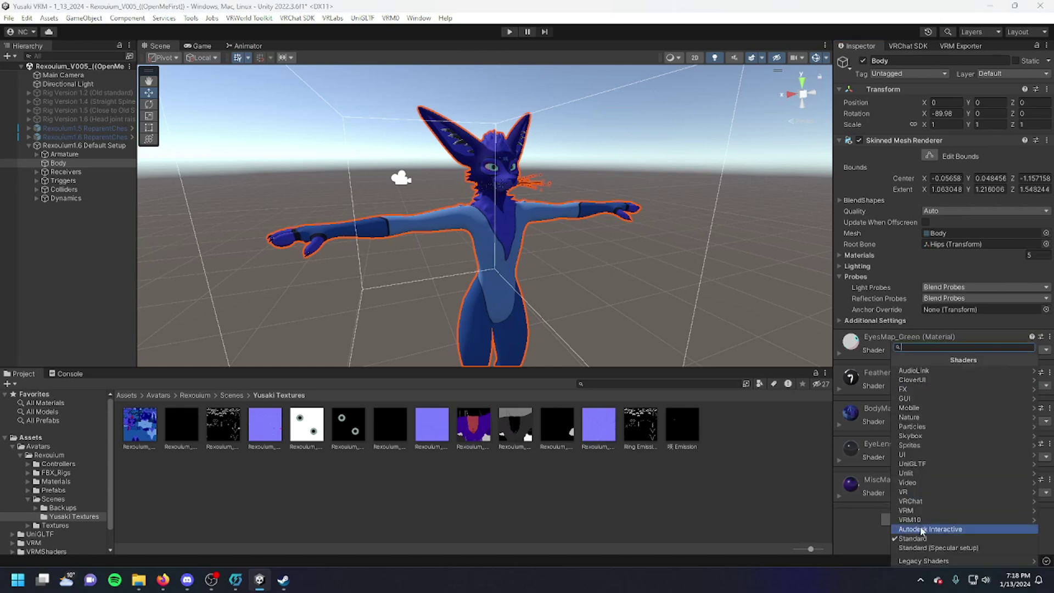
left_click(925, 509)
left_click(924, 373)
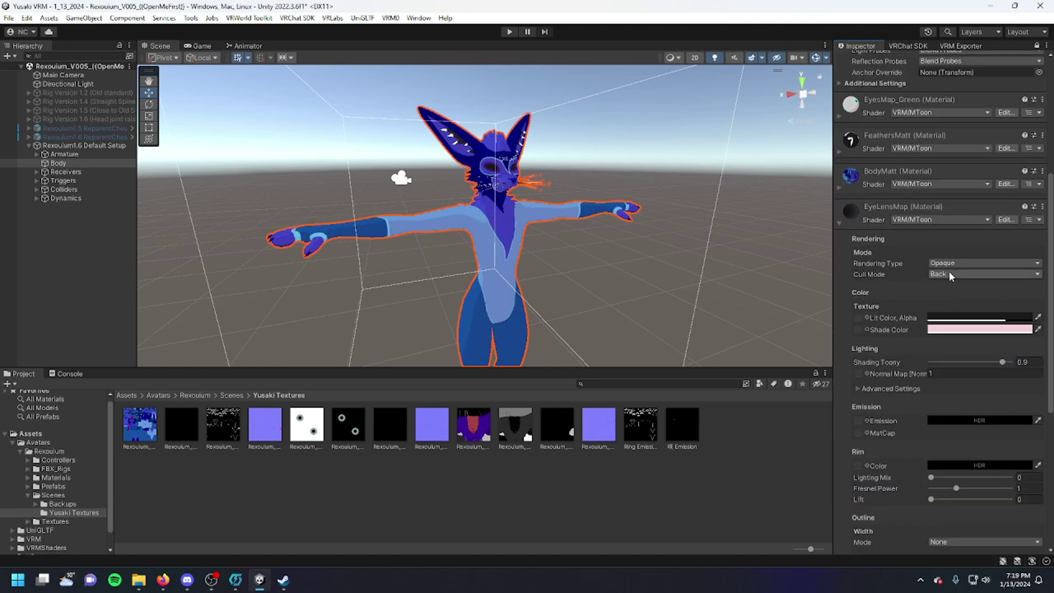
left_click(952, 263)
left_click(955, 300)
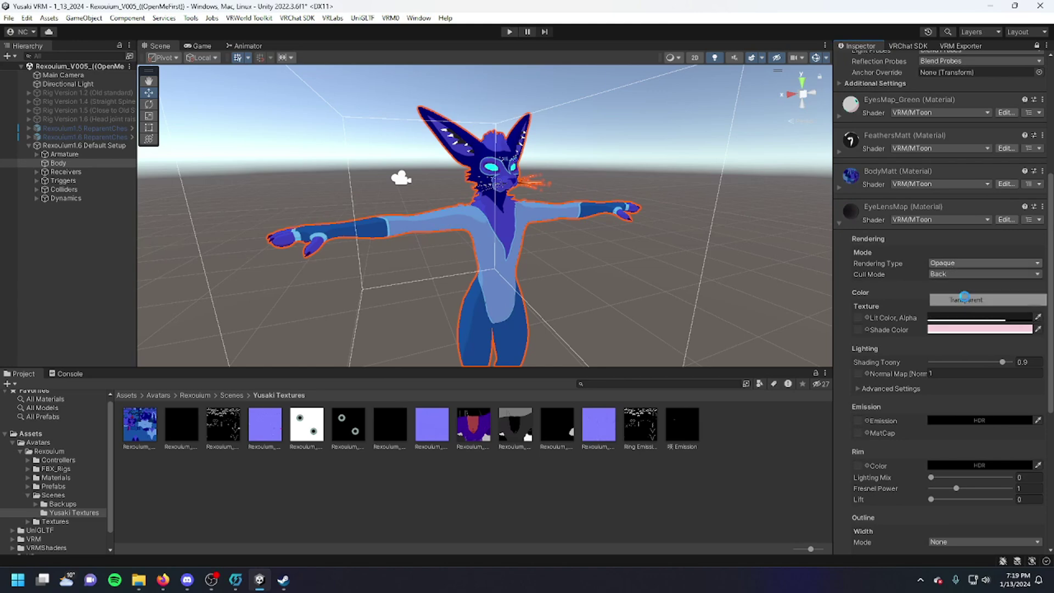
right_click_drag(526, 217, 445, 219)
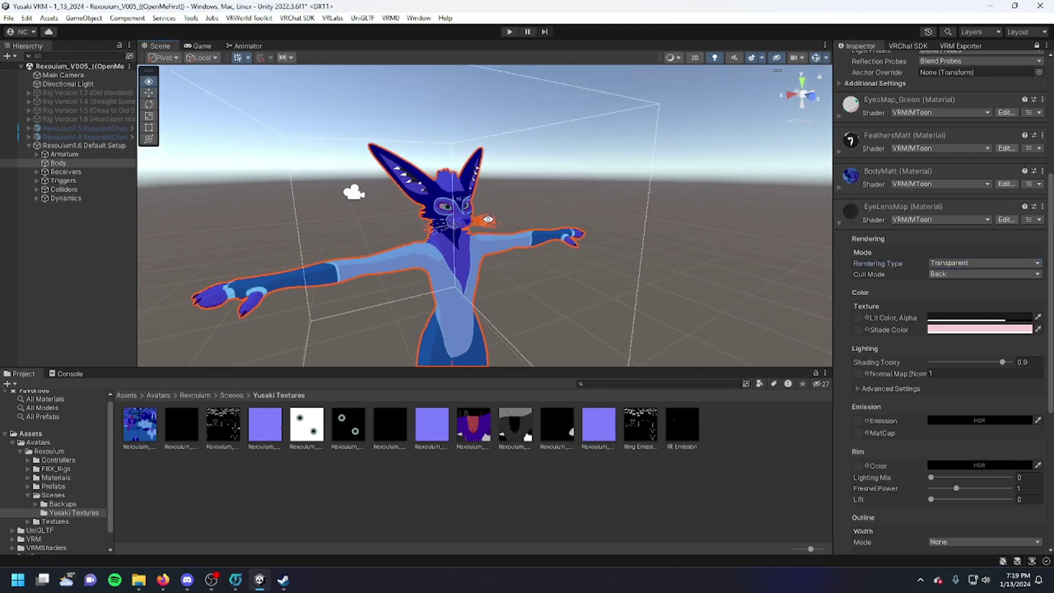
scroll(446, 218, "up", 5)
mouse_move(445, 218)
right_mouse_down()
mouse_move(446, 232)
mouse_move(507, 244)
right_mouse_up()
scroll(446, 231, "down", 5)
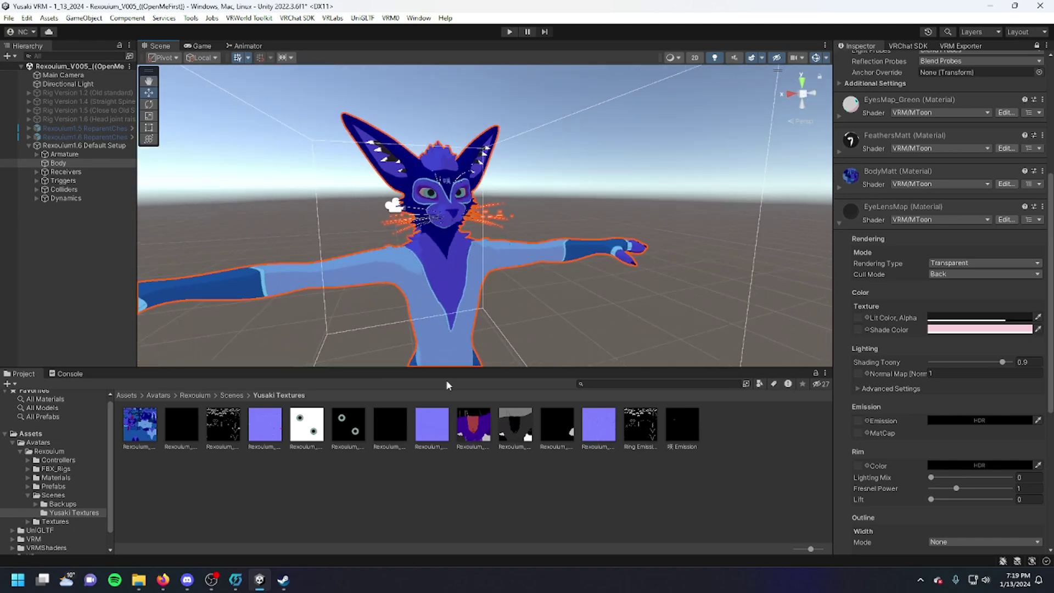
left_click_drag(459, 368, 455, 373)
scroll(910, 272, "down", 3)
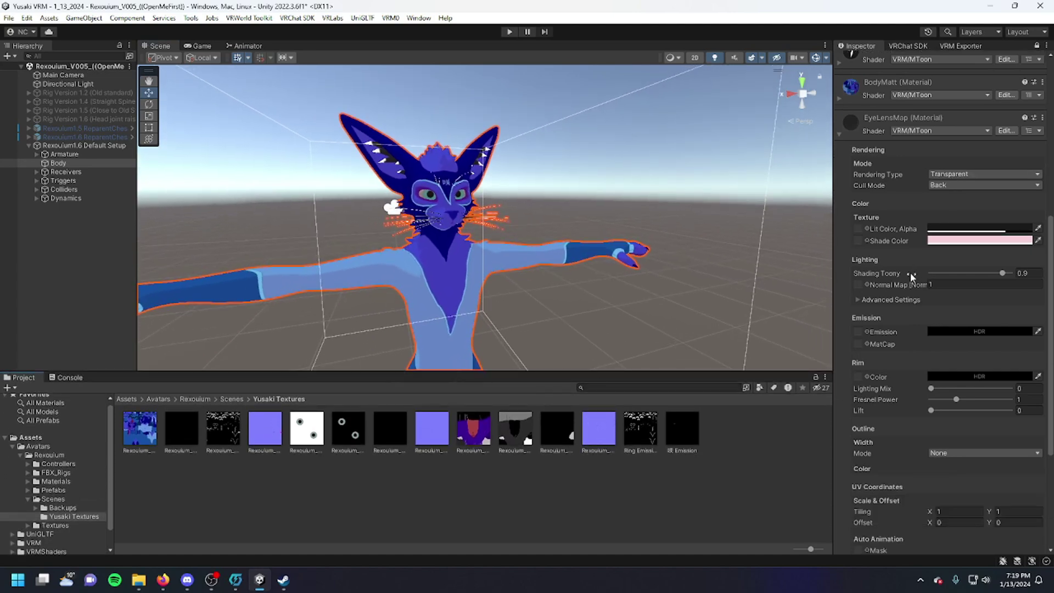
left_click(851, 139)
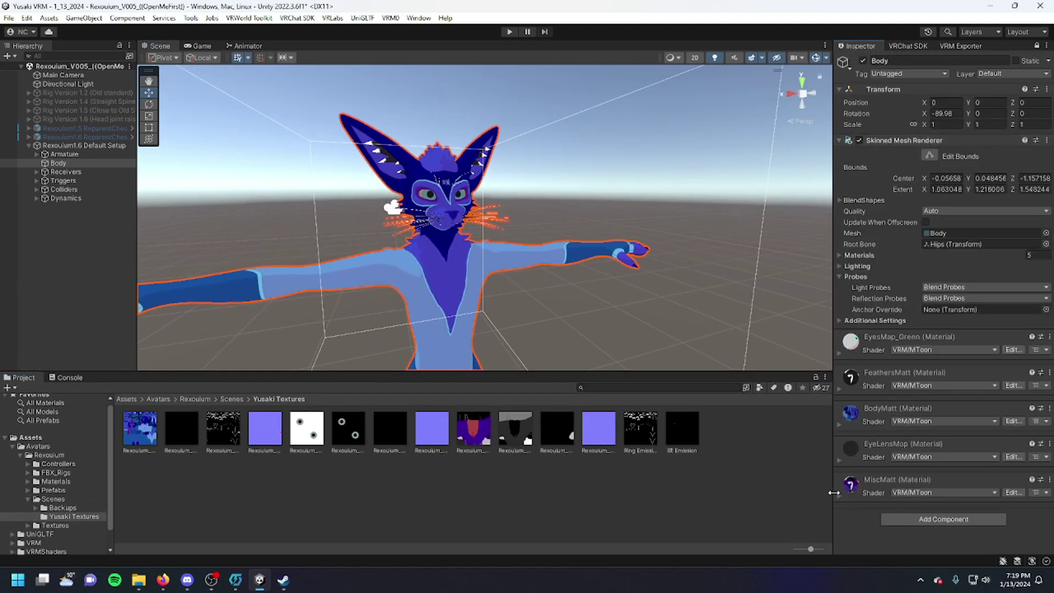
Review the Body's material list and bring back the VRM export settings.
mouse_move(381, 282)
right_mouse_down()
mouse_move(443, 272)
mouse_move(624, 285)
right_mouse_up()
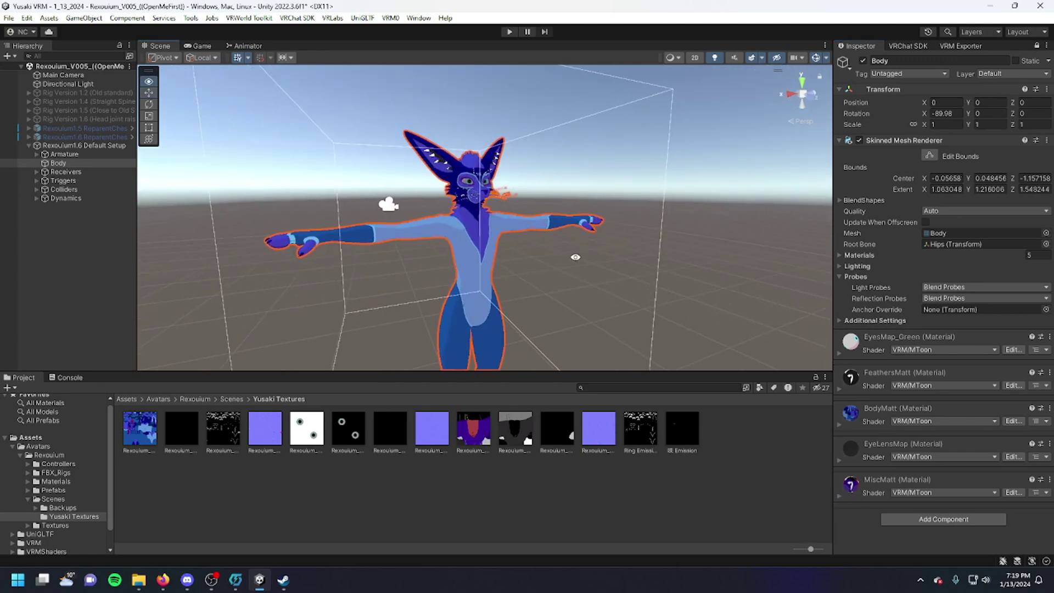
left_click(526, 245)
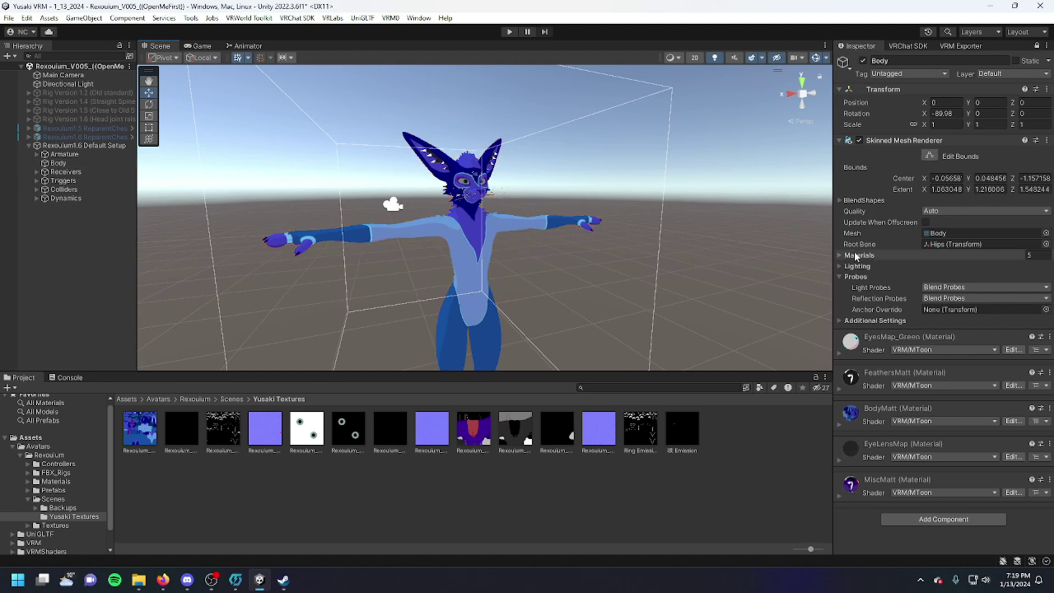
left_click(840, 255)
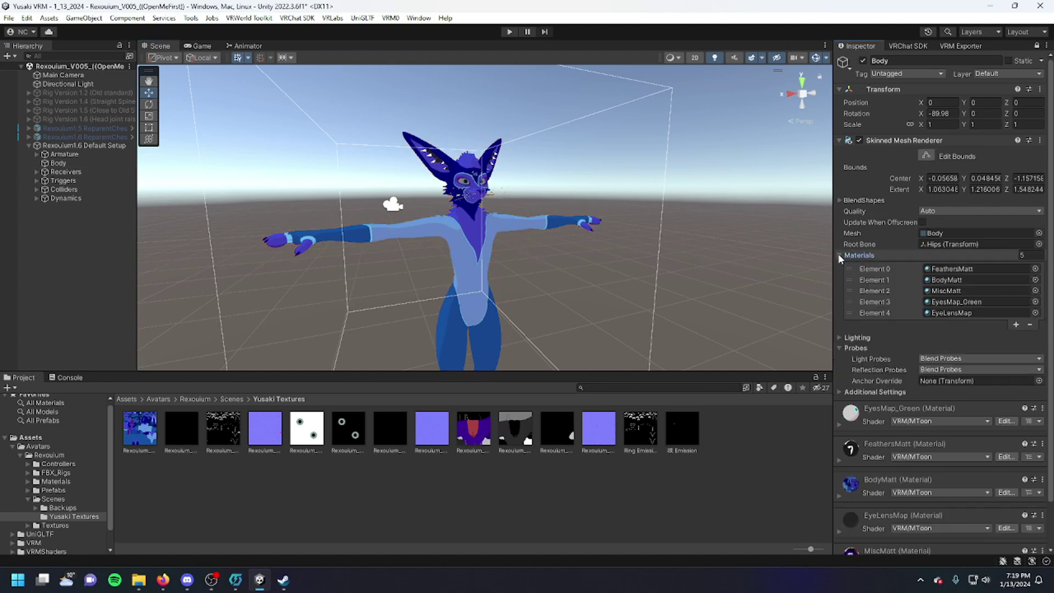
left_click(906, 255)
left_click(961, 45)
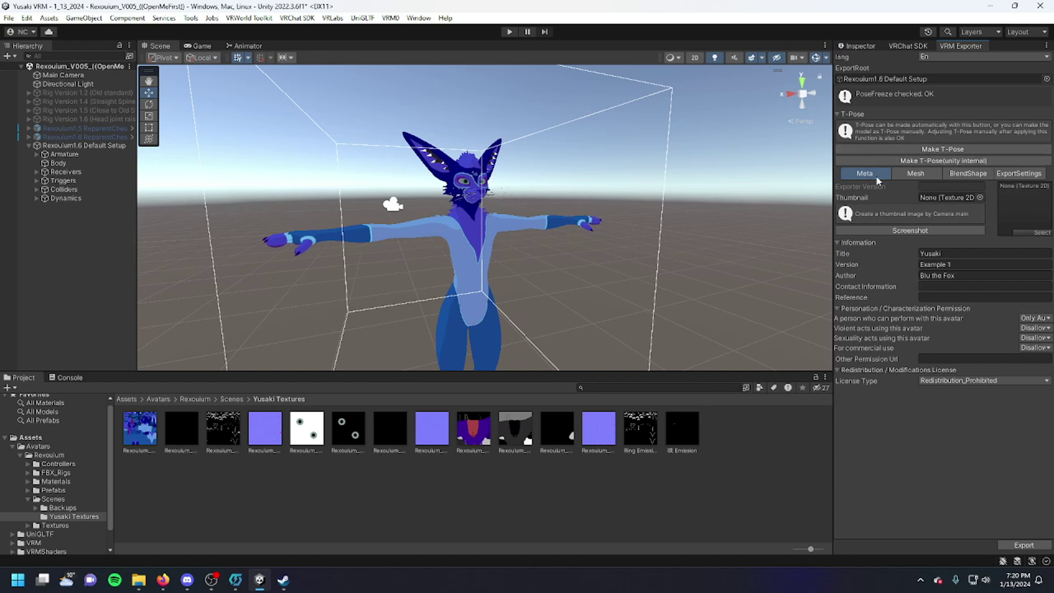
Import All_Lethal_Suit.unitypackage from VrChat Avatars and locate the Rexouium PC suit prefab.
left_click(231, 398)
mouse_move(139, 580)
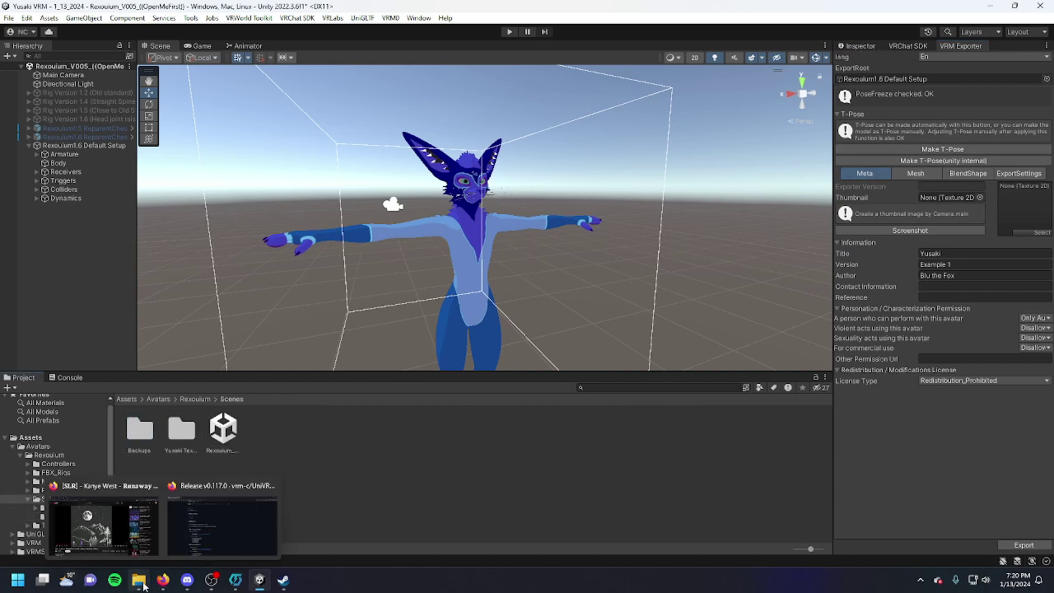
left_click(90, 518)
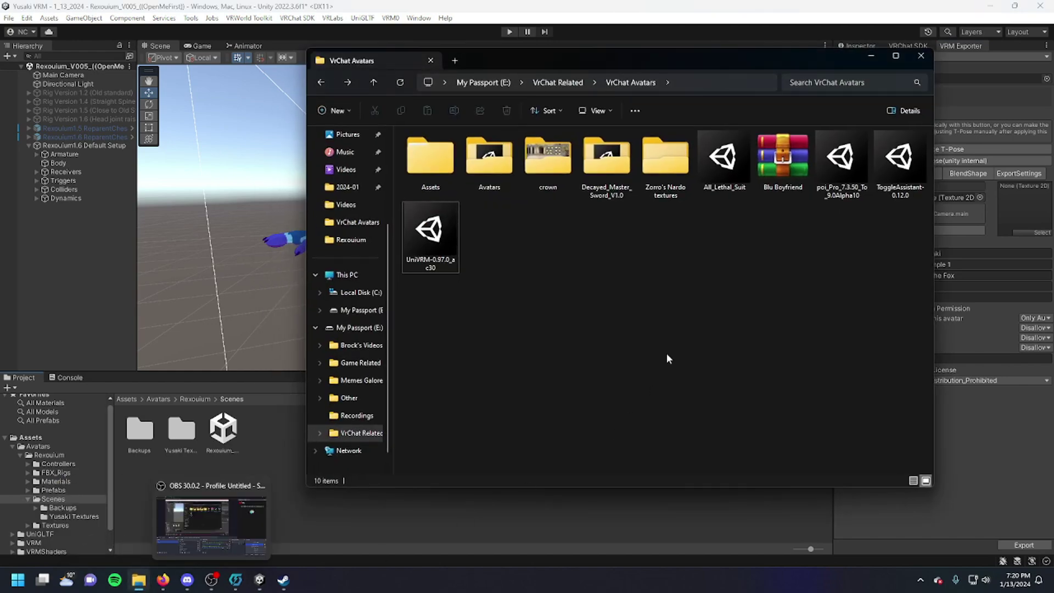
double_click(729, 158)
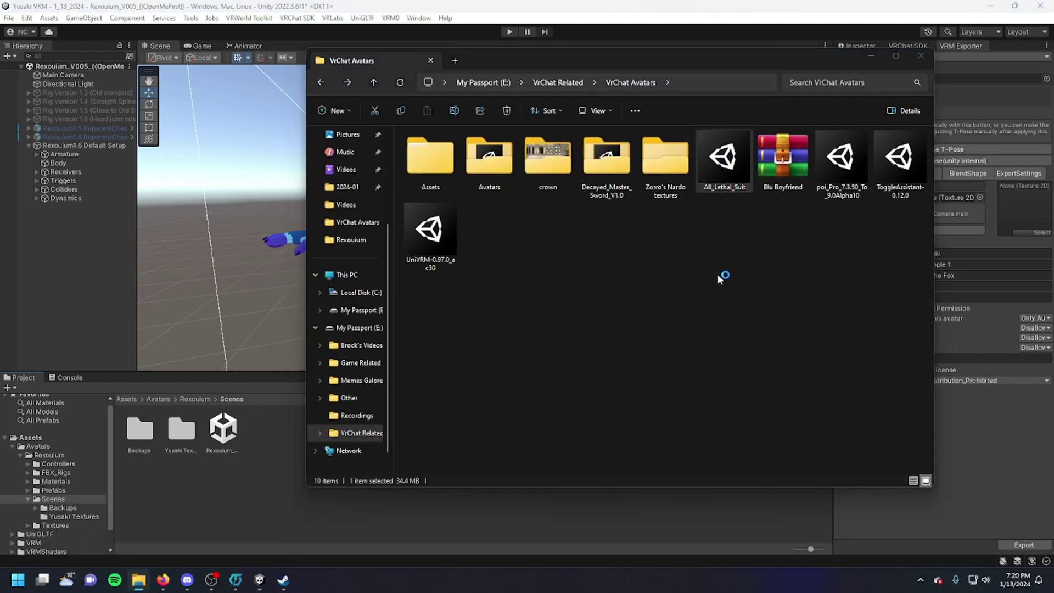
left_click(871, 58)
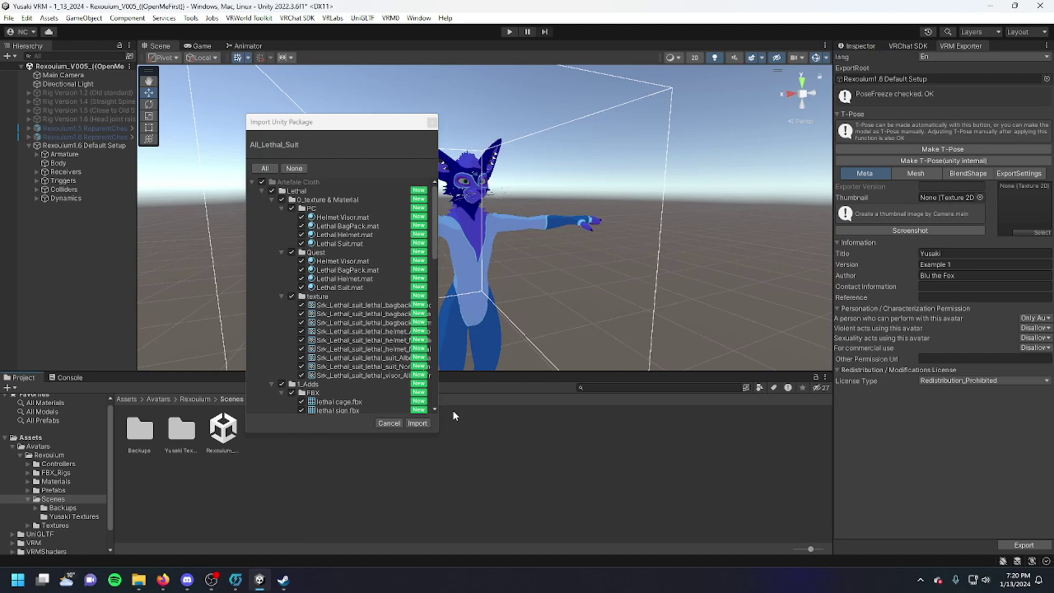
left_click(419, 424)
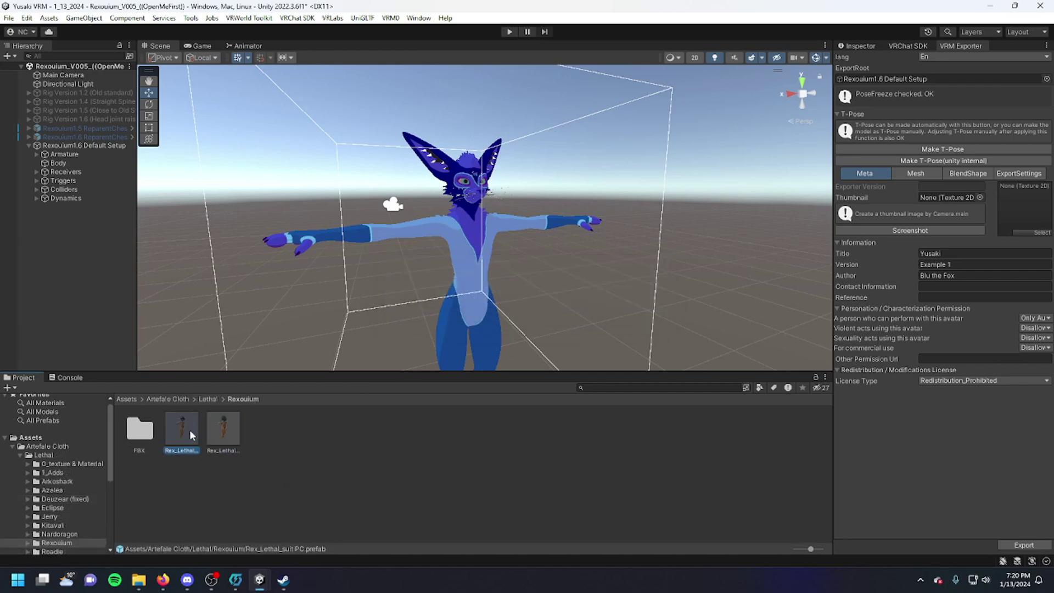
mouse_move(190, 430)
left_mouse_down()
mouse_move(60, 259)
mouse_move(450, 508)
left_mouse_up()
left_click(466, 244)
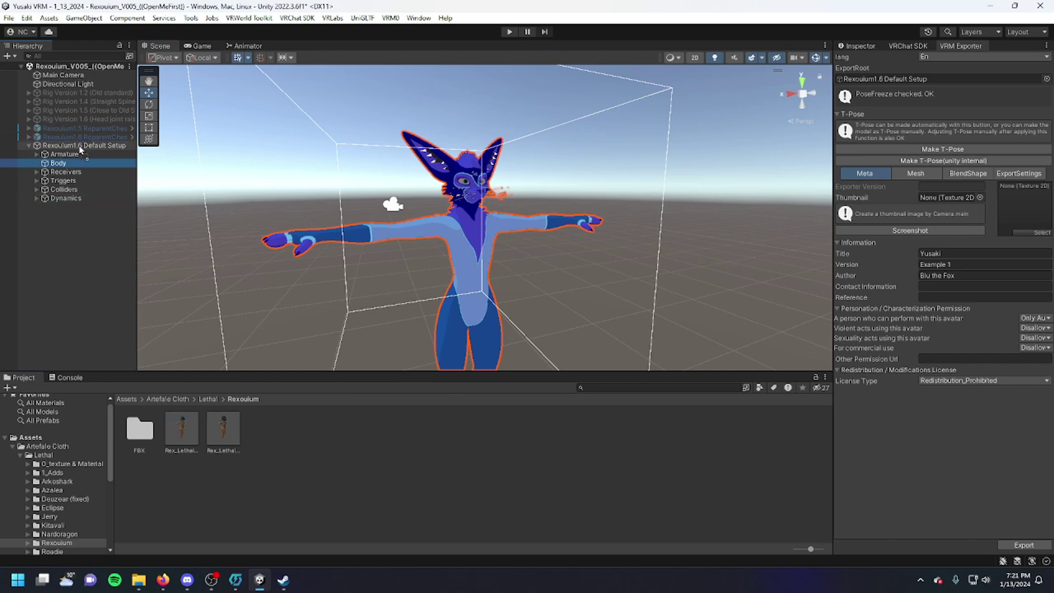
Place Rex_Lethal_suit PC under Rexouium1.6 Default Setup and unpack the prefab completely.
left_click_drag(78, 147, 79, 146)
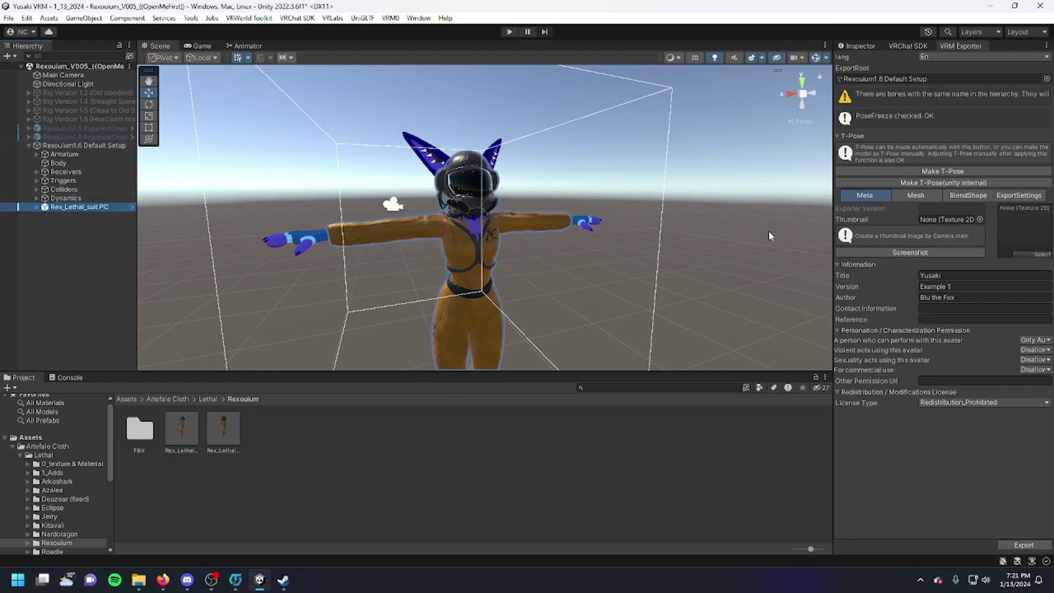
left_click(858, 45)
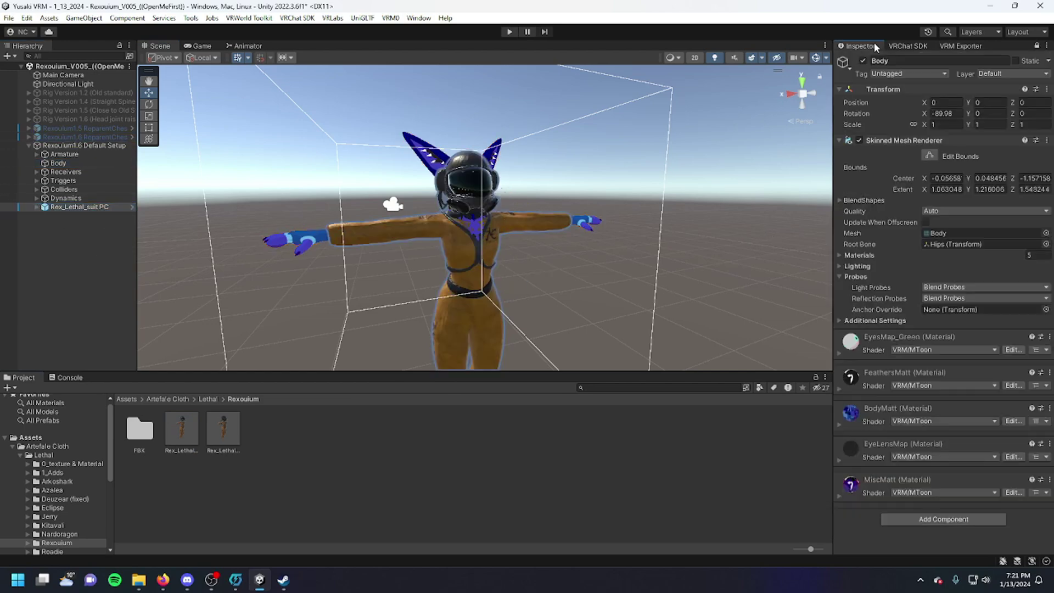
left_click(1036, 47)
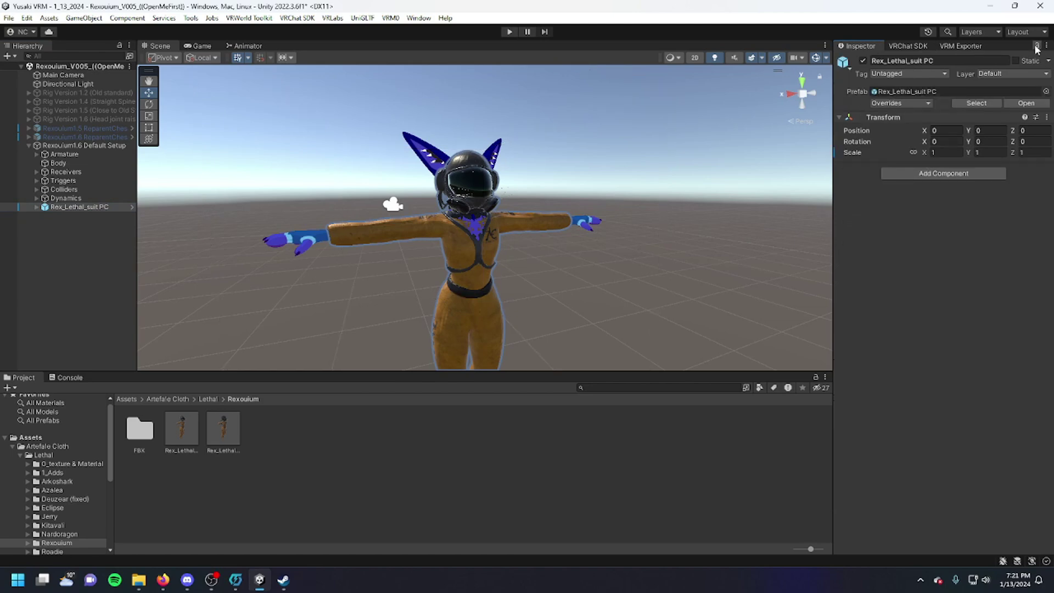
right_click(87, 208)
mouse_move(117, 296)
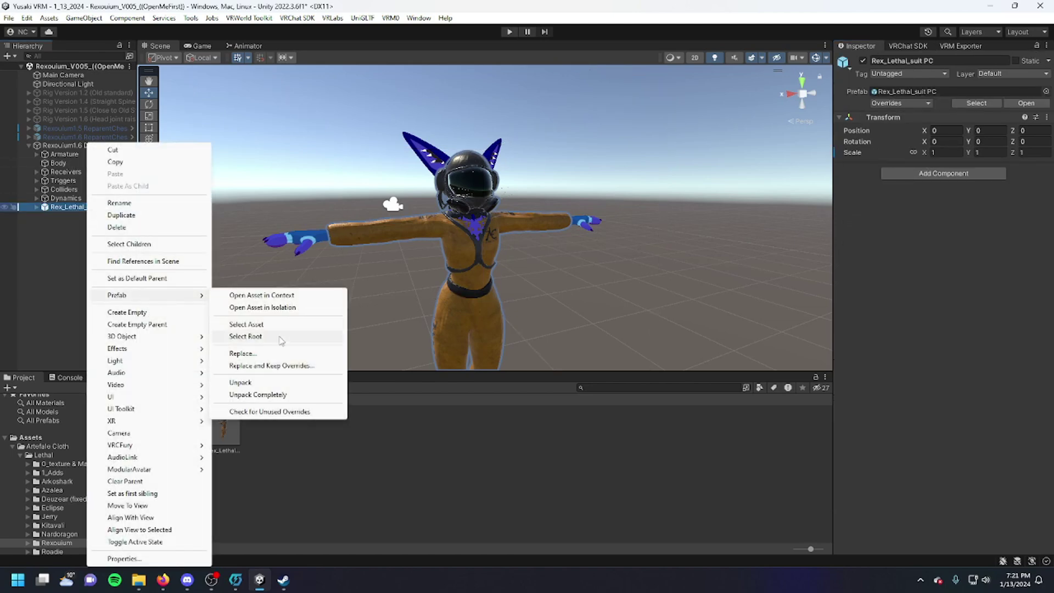
left_click(296, 394)
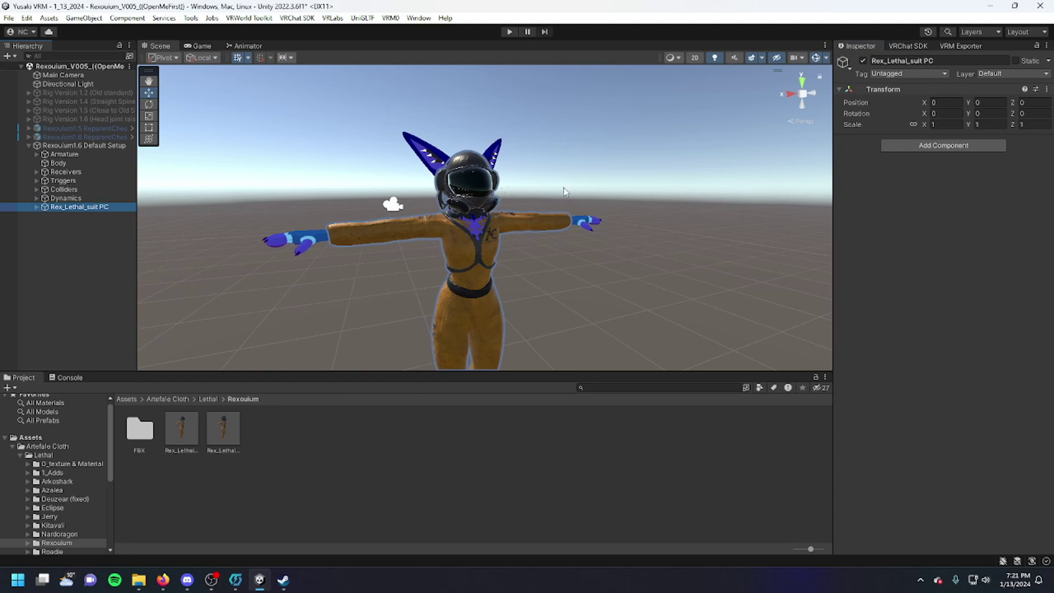
Hide rex_lethal_helmet so the avatar's head shows through.
left_click(463, 168)
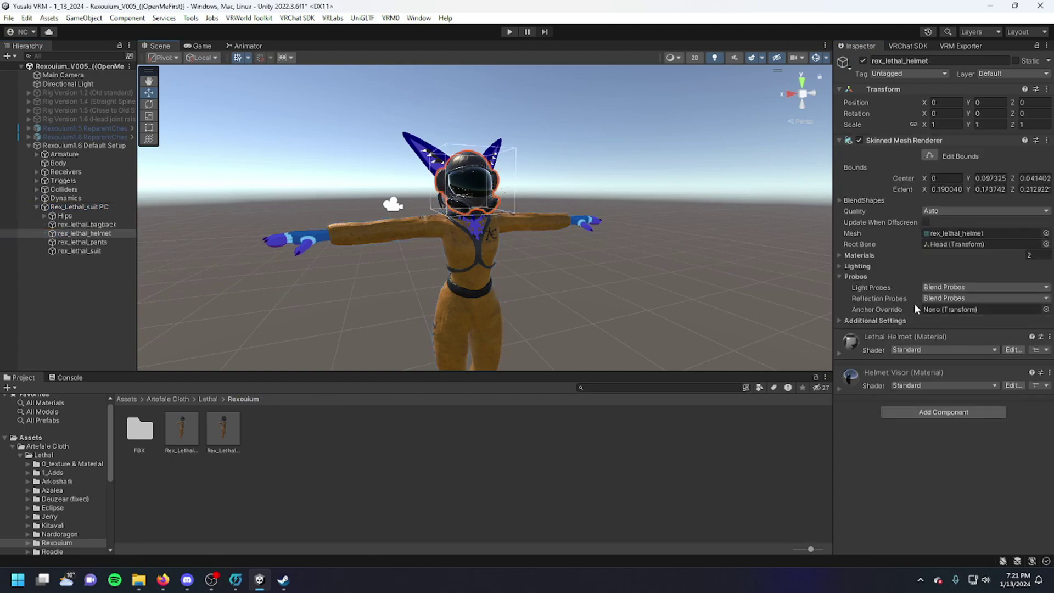
left_click(865, 61)
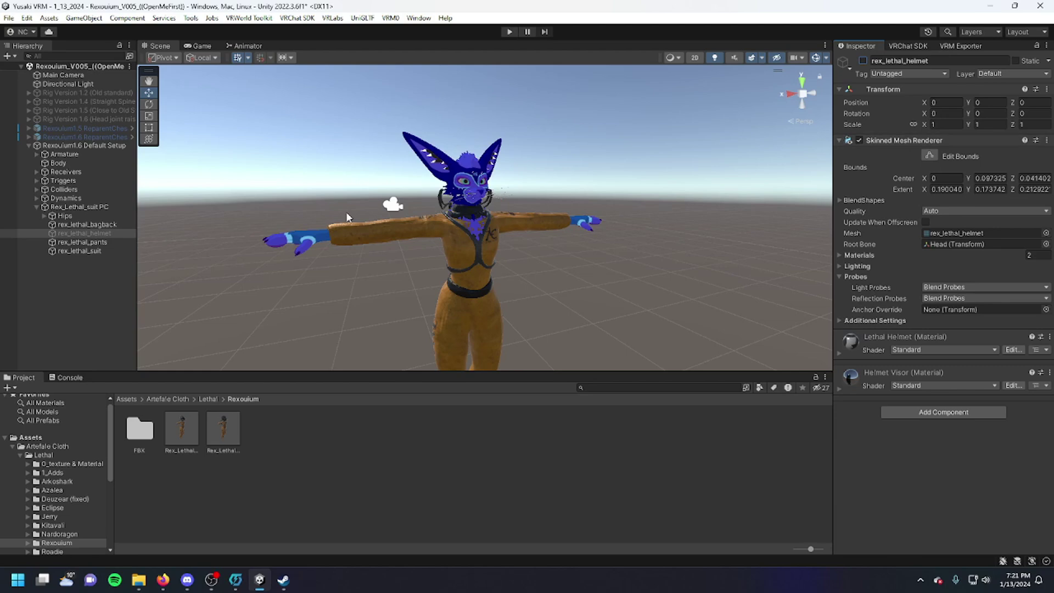
right_click_drag(346, 211, 461, 227)
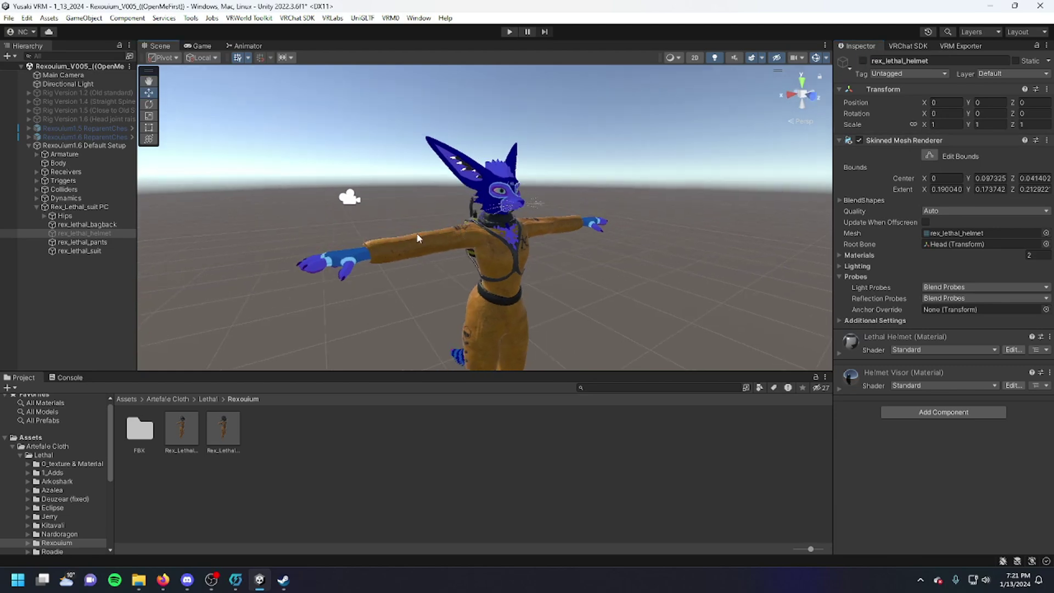
left_click(383, 249)
scroll(486, 240, "up", 3)
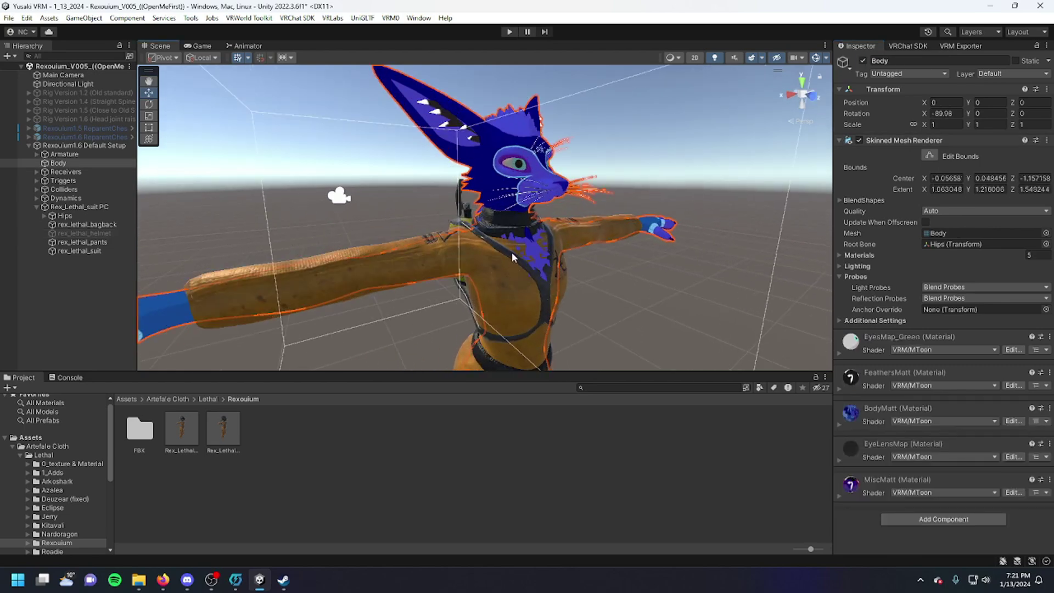
Expand the Body's blend shapes and set Floof_HeadTop_Flat to 50.
mouse_move(486, 239)
right_mouse_down()
mouse_move(501, 234)
mouse_move(480, 249)
right_mouse_up()
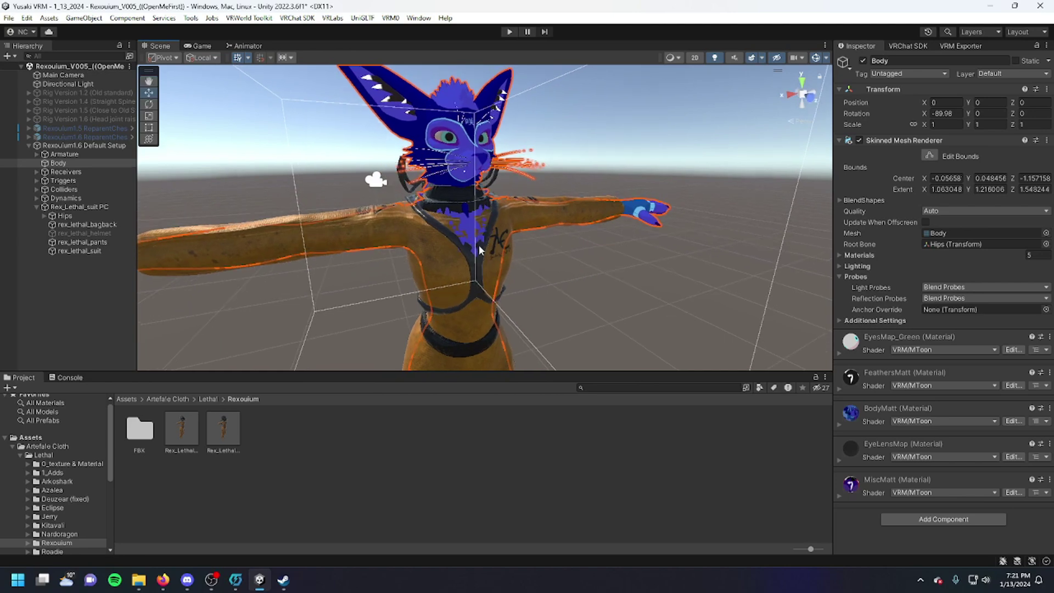
left_click(864, 200)
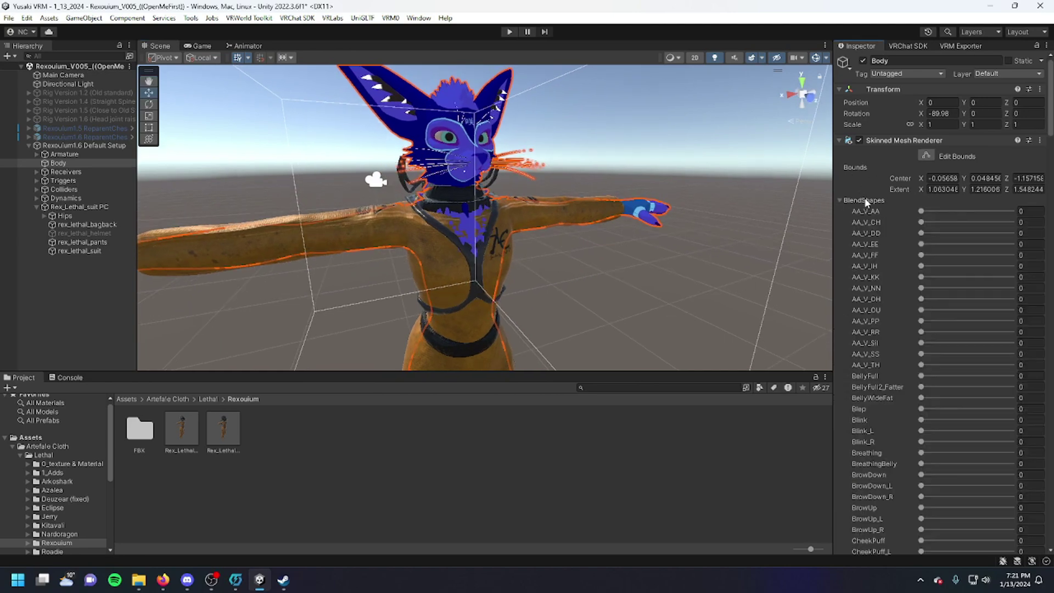
scroll(898, 304, "down", 5)
scroll(898, 303, "down", 8)
scroll(898, 304, "down", 5)
scroll(899, 304, "down", 5)
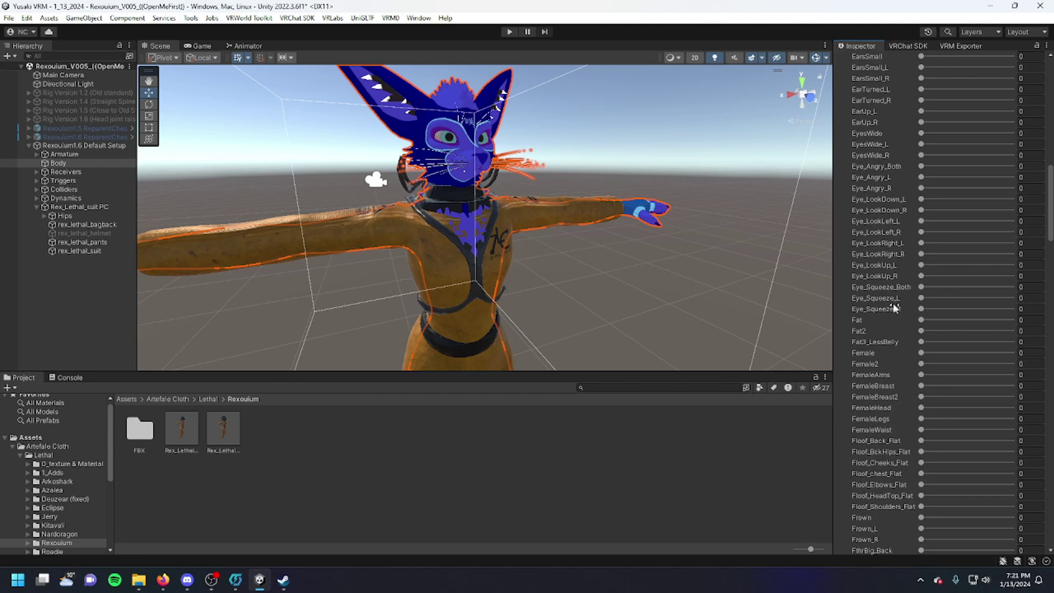
scroll(894, 301, "down", 5)
scroll(887, 272, "down", 3)
scroll(889, 273, "down", 2)
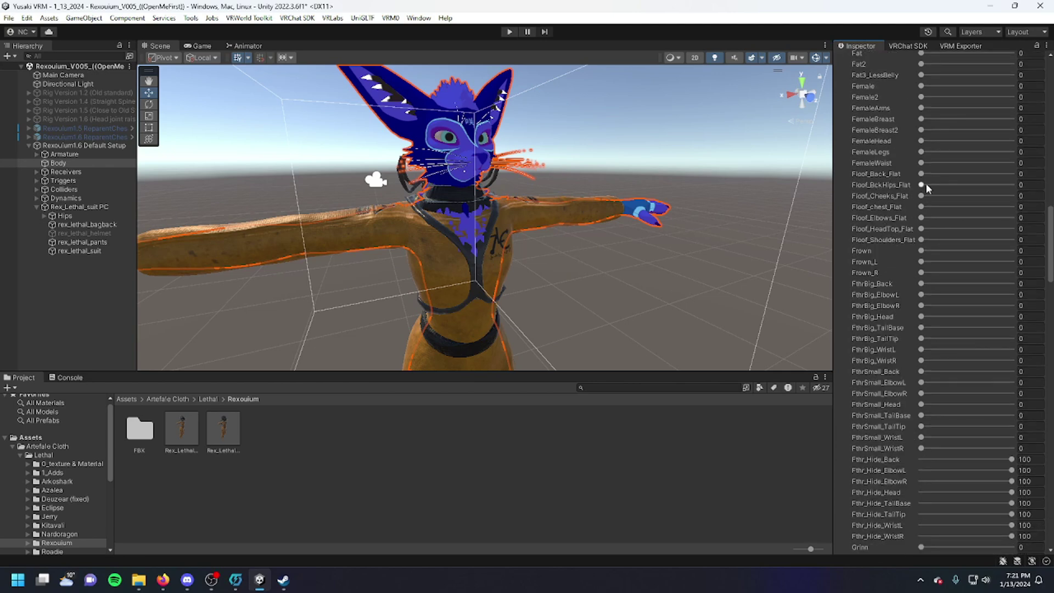
mouse_move(429, 234)
right_mouse_down()
mouse_move(626, 231)
mouse_move(594, 194)
right_mouse_up()
scroll(569, 181, "up", 4)
middle_click_drag(561, 142, 548, 165)
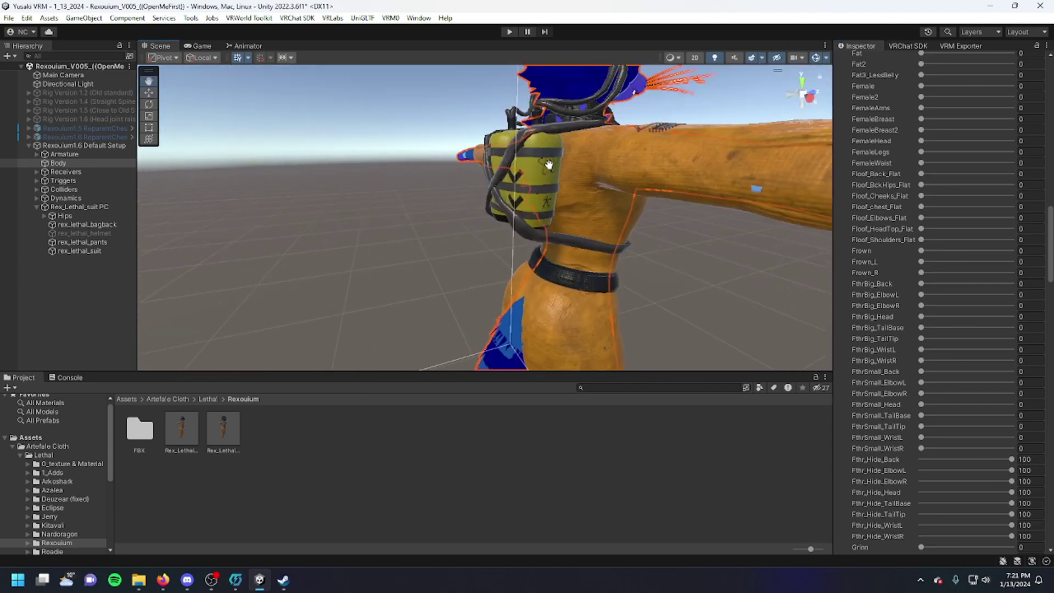
right_click_drag(549, 165, 501, 188)
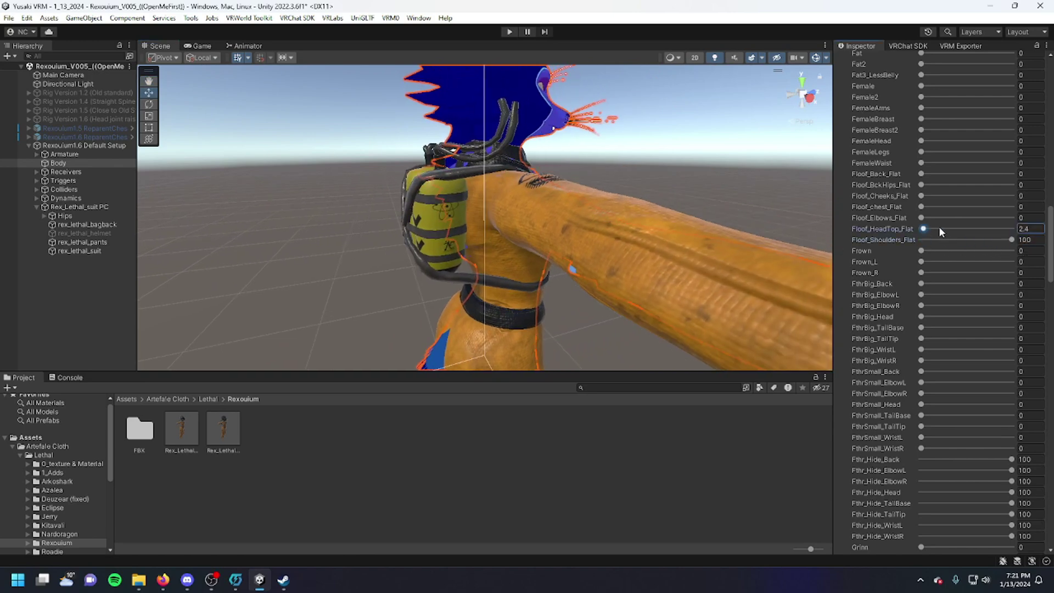
left_click_drag(939, 228, 979, 228)
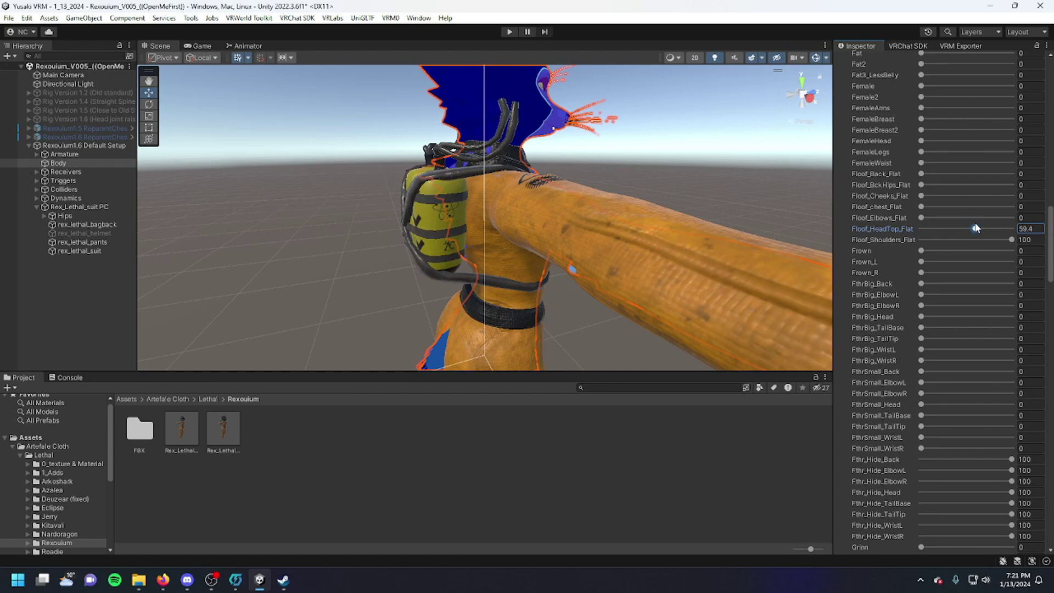
type("50")
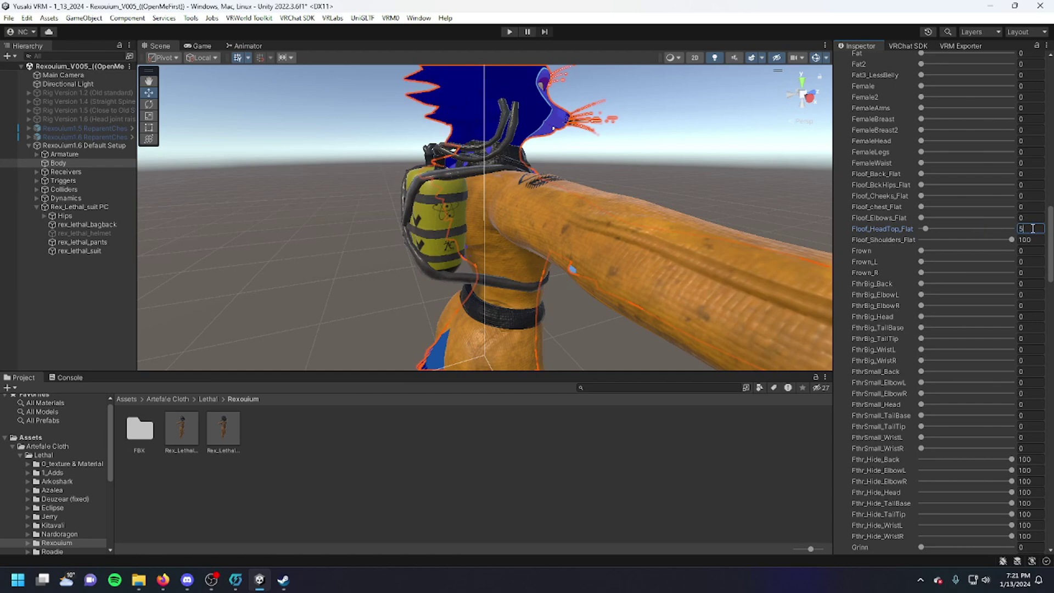
Set the Elbows and chest flatten shapes to 100, Cheeks to 50, and Back to 100.
left_click_drag(521, 123, 480, 237, "alt")
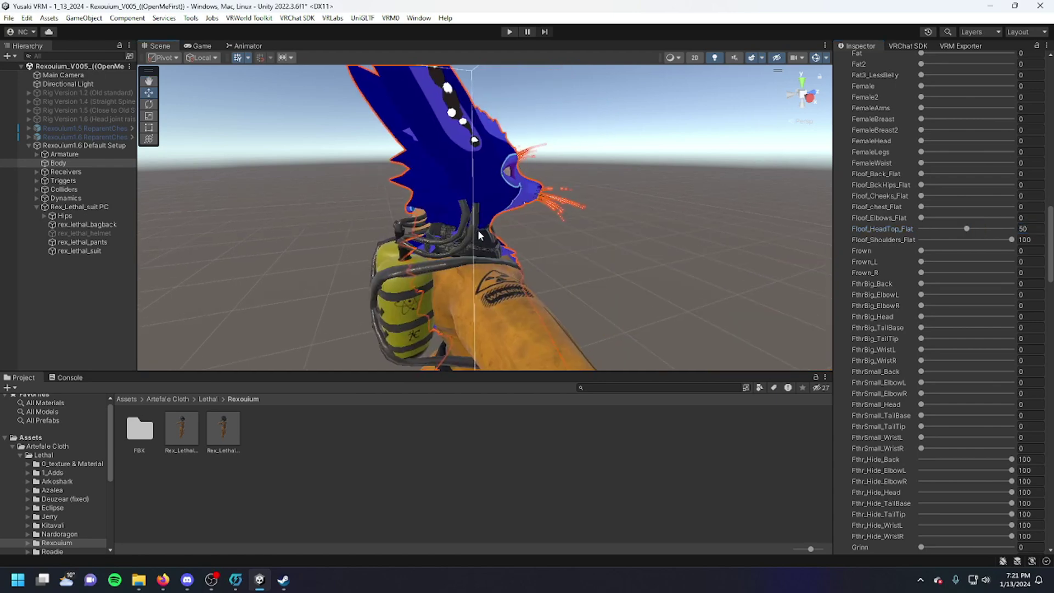
left_click_drag(924, 217, 994, 218)
left_click_drag(922, 207, 998, 207)
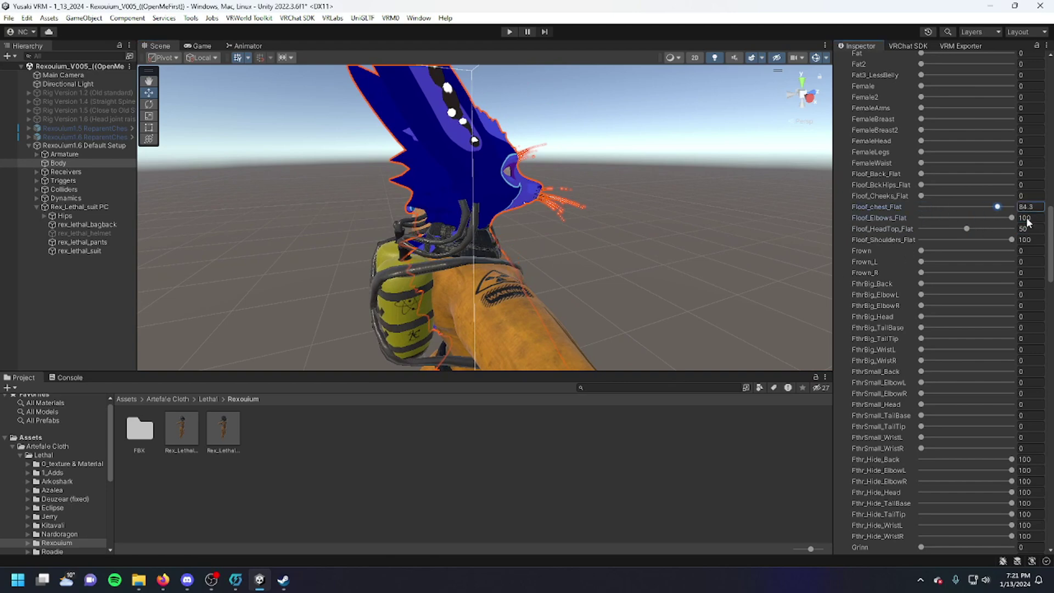
left_click(923, 195)
left_click_drag(494, 206, 412, 247, "alt")
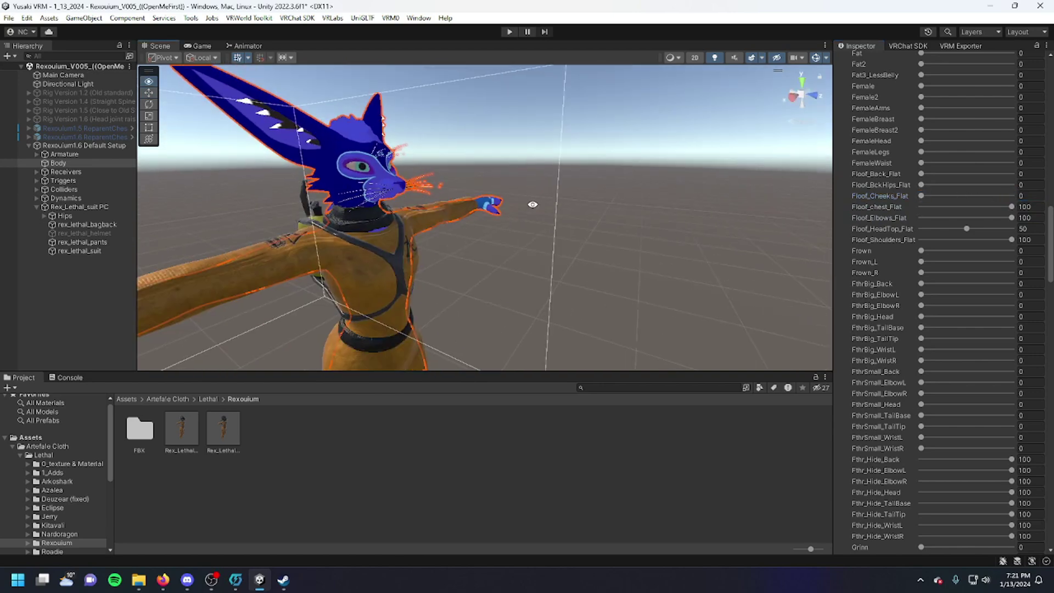
left_click_drag(922, 196, 969, 196)
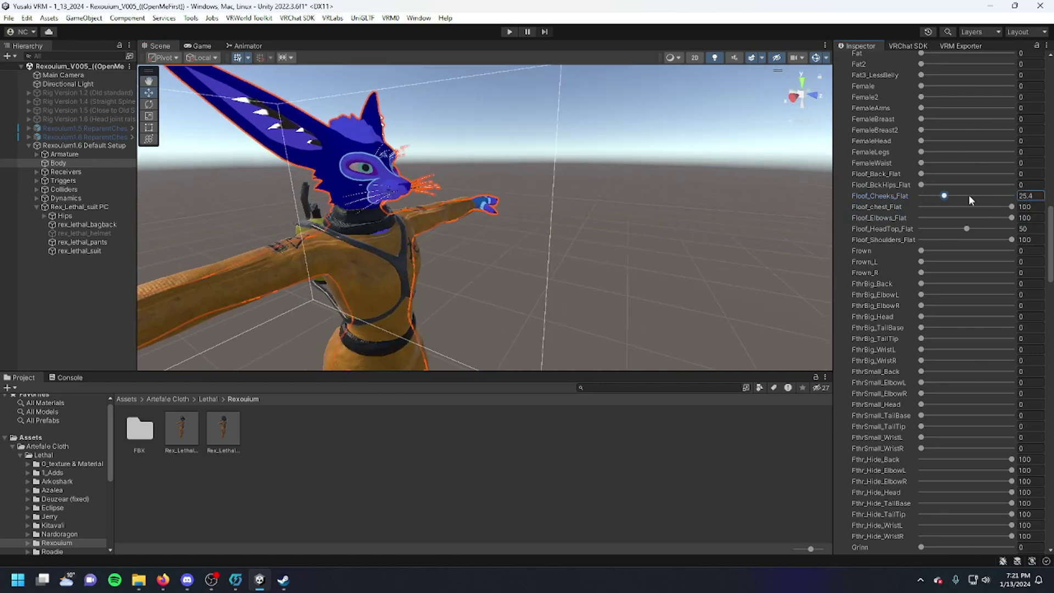
type("0")
left_click_drag(923, 174, 936, 179)
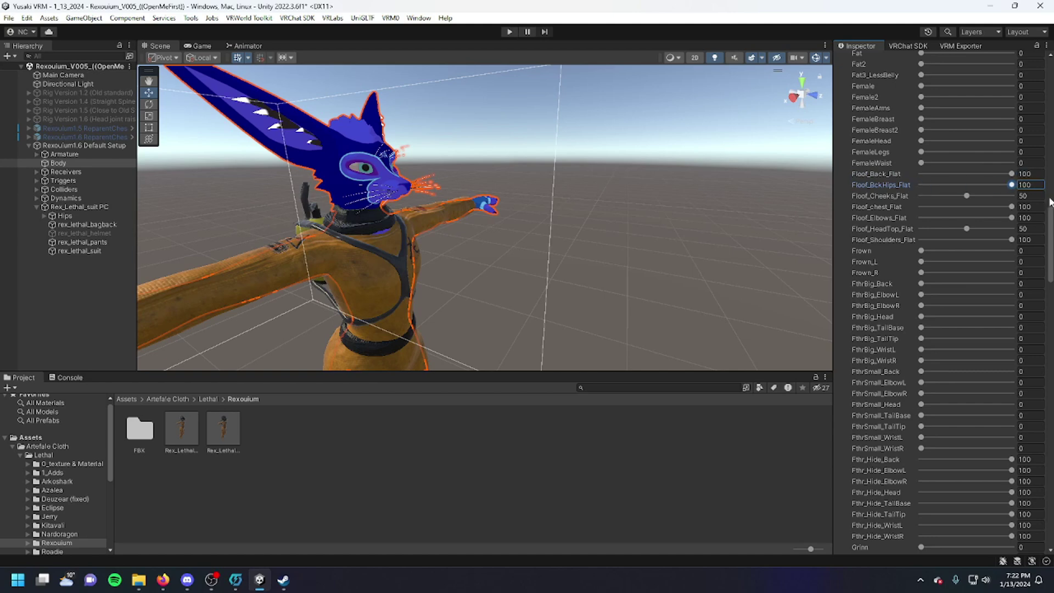
left_click_drag(427, 238, 499, 217, "alt")
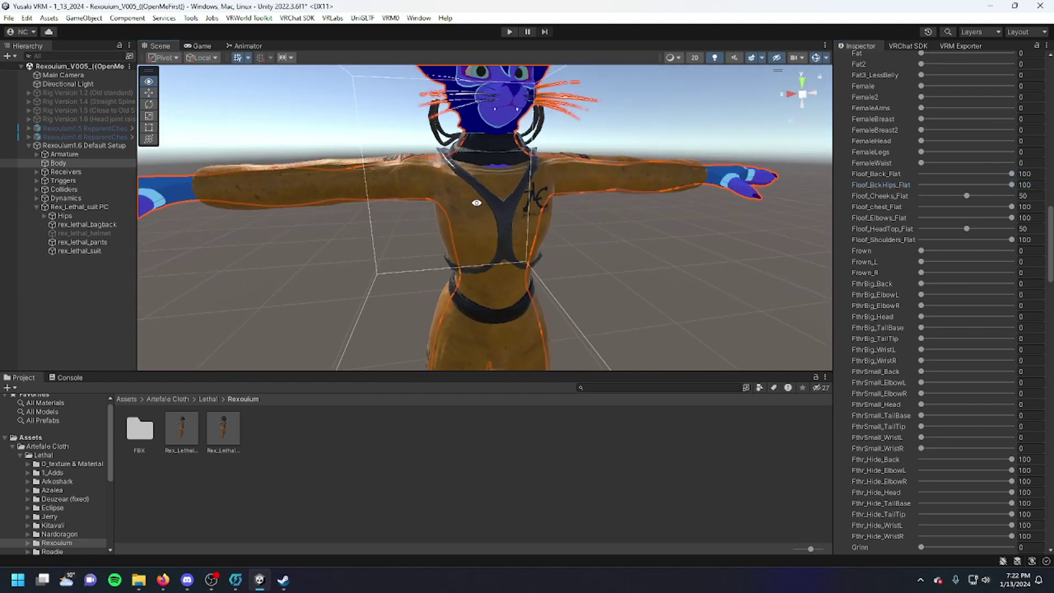
Set rex_lethal_bagback's No cable O2 blend shape to 100 to hide the oxygen cable.
left_click(509, 272)
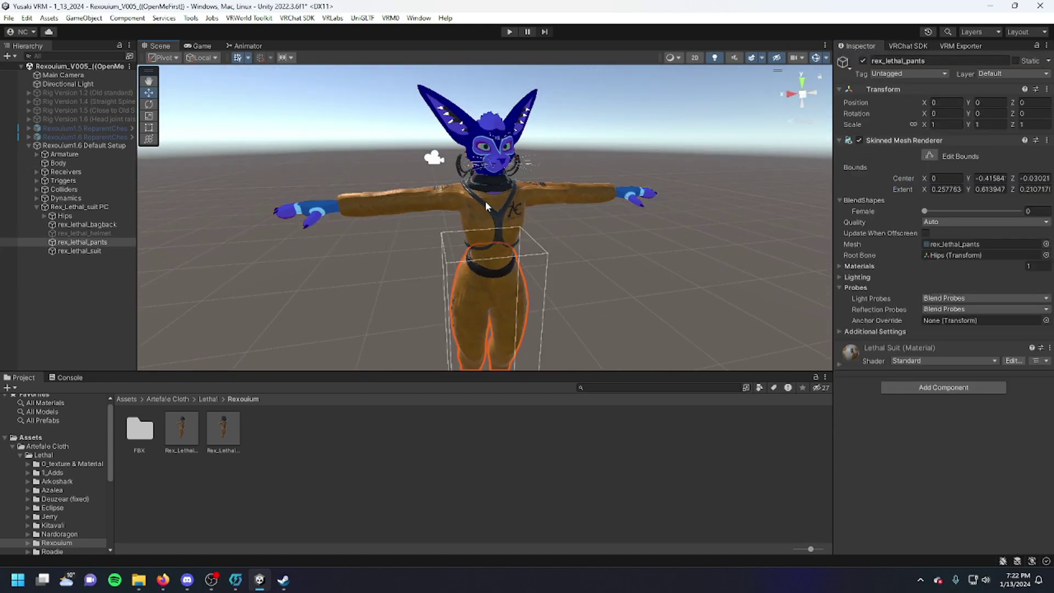
left_click(463, 183)
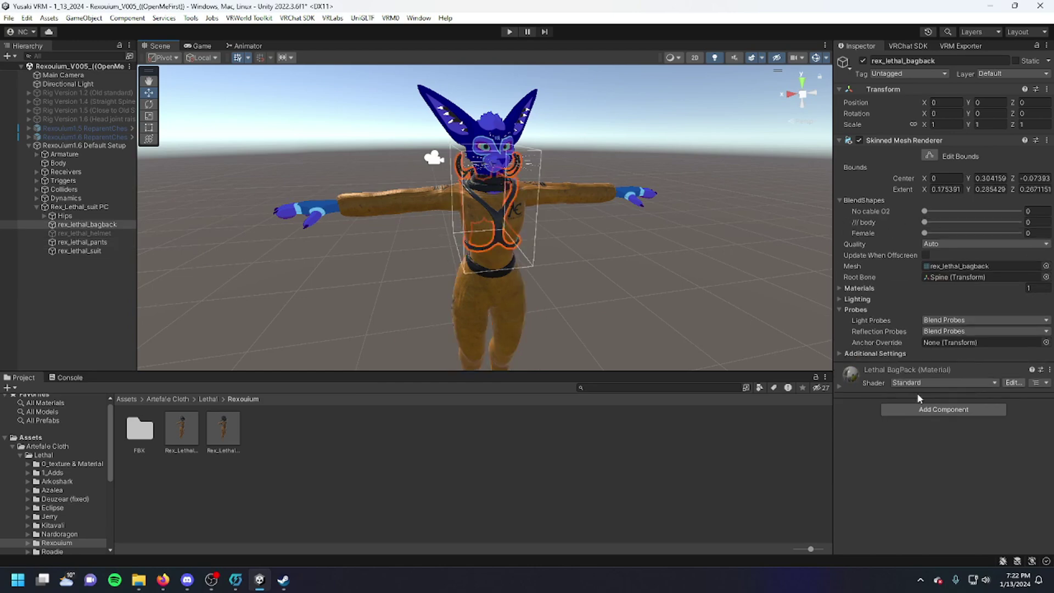
left_click(926, 211)
left_click_drag(925, 211, 1038, 213)
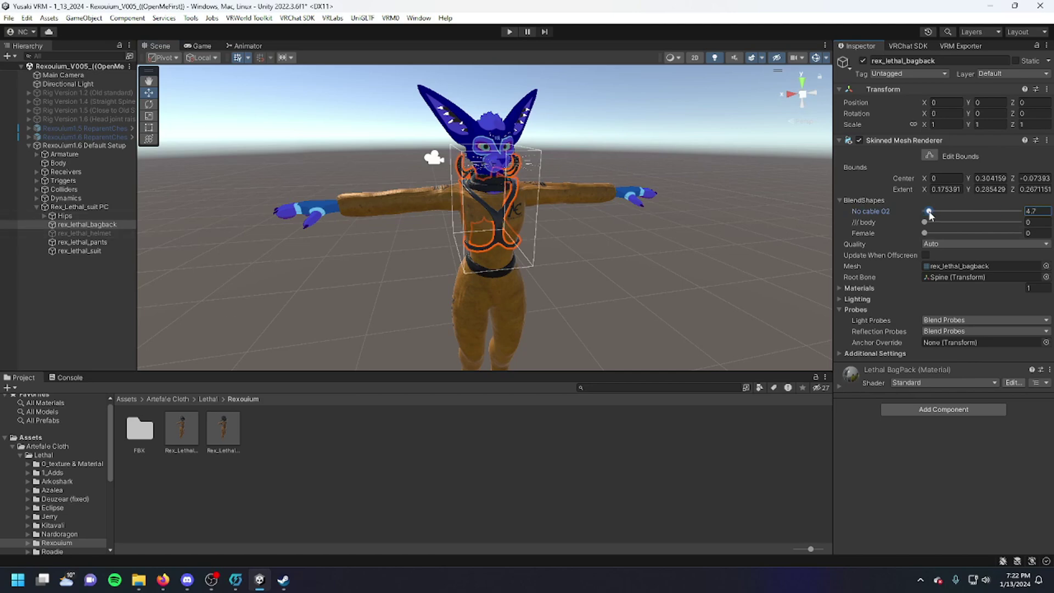
right_click_drag(514, 212, 587, 237)
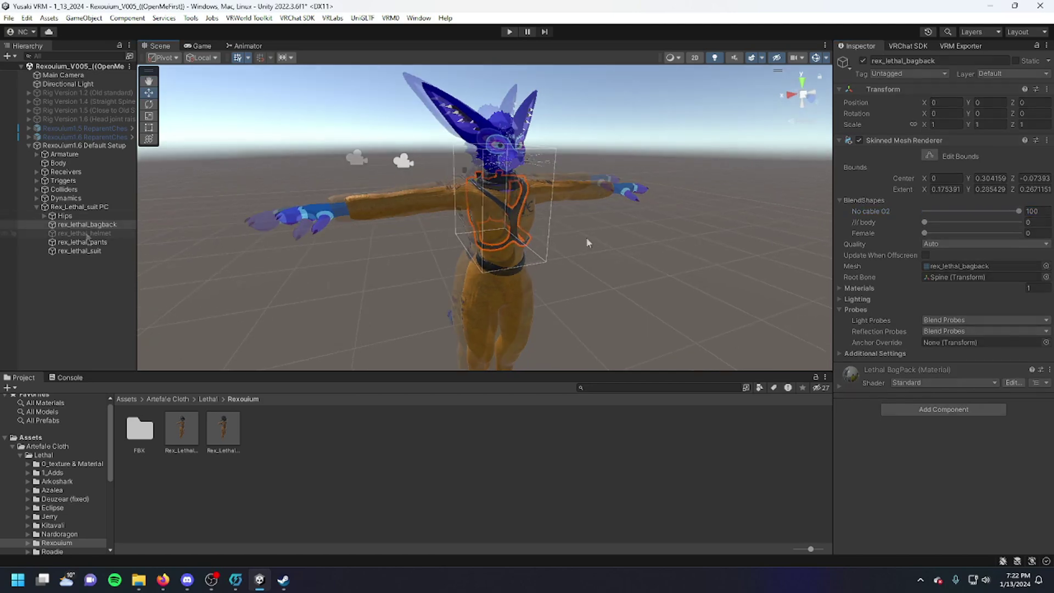
left_click(82, 233)
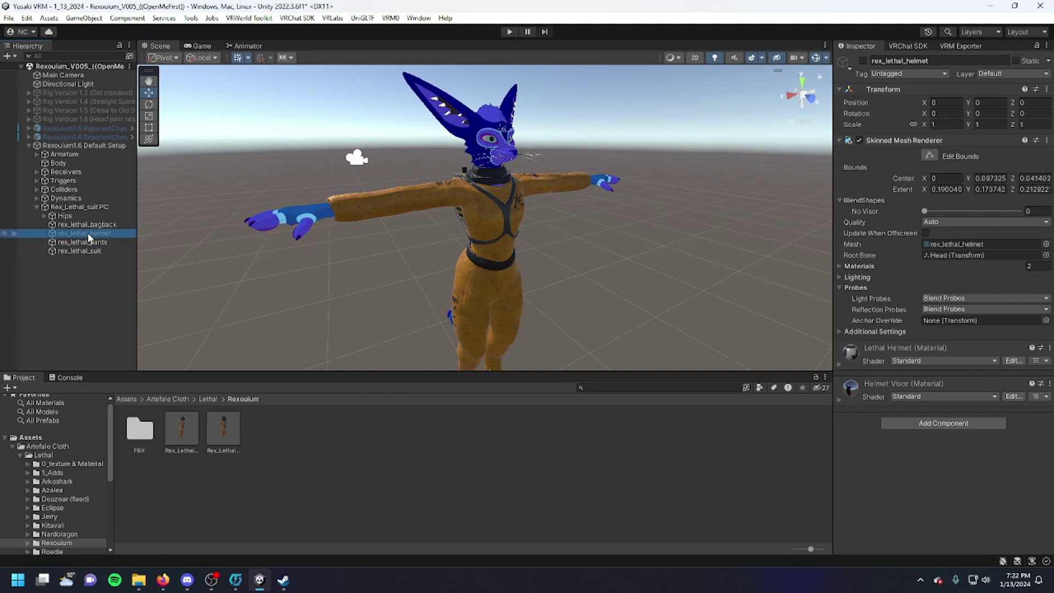
Delete rex_lethal_helmet and expand the suit's Hips, Spine, Chest, ChestUp, shoulder and arm bones.
right_click(83, 235)
left_click(177, 223)
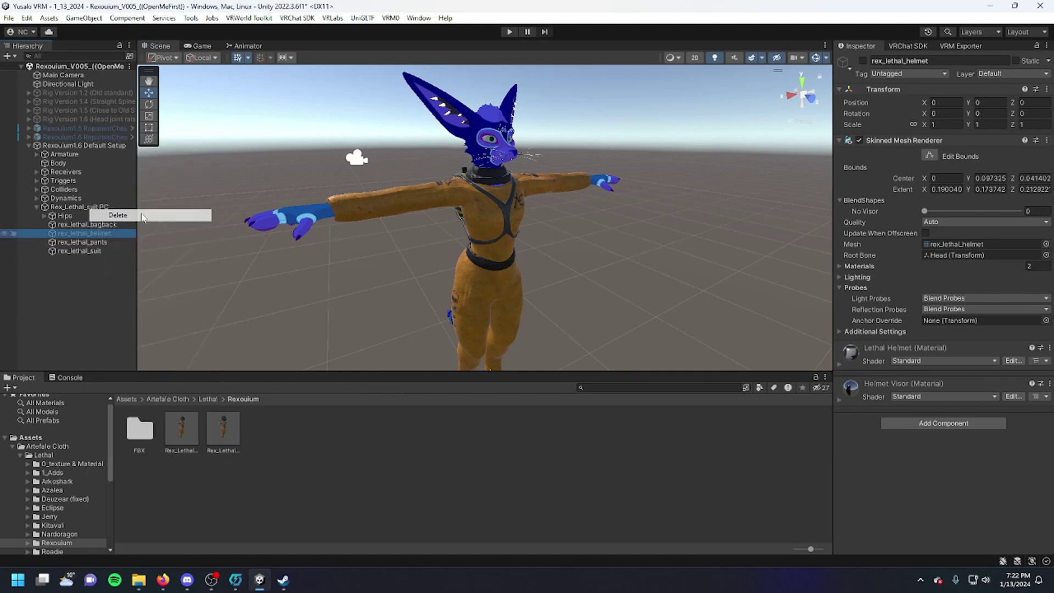
left_click(47, 216)
left_click(54, 251)
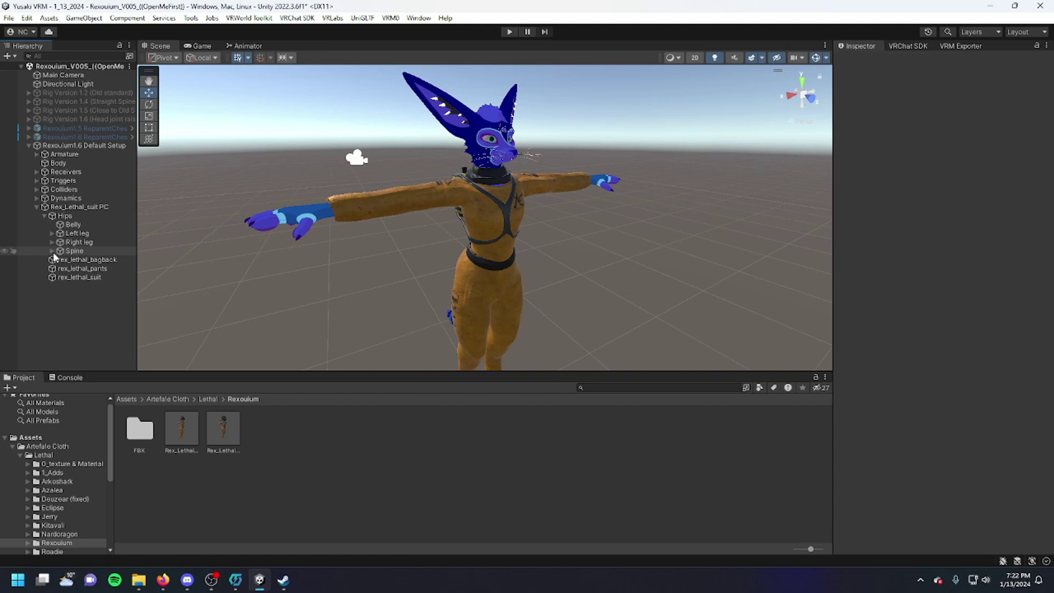
left_click(60, 260)
left_click(67, 286)
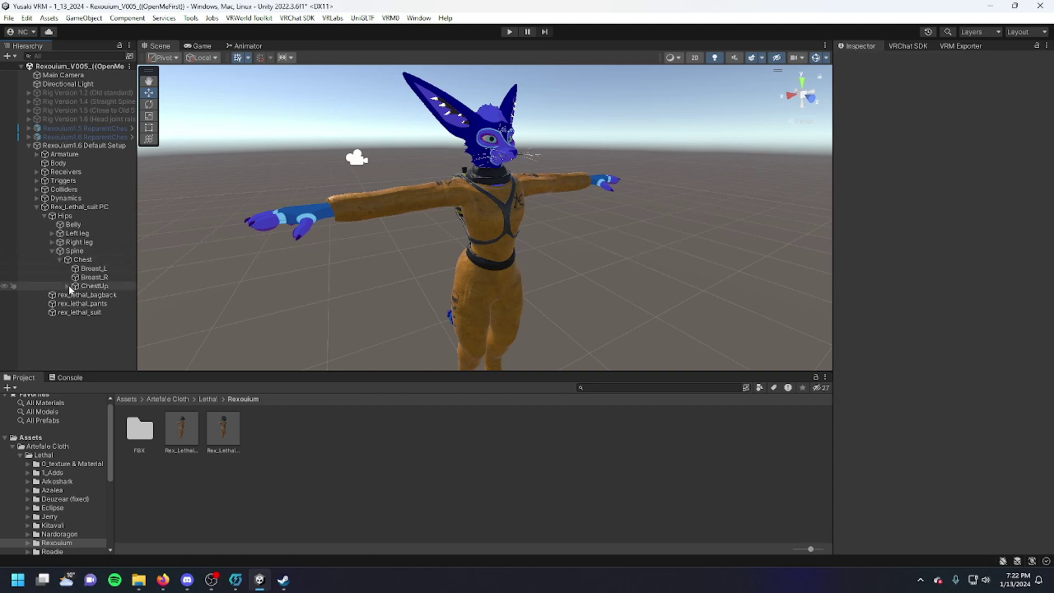
left_click(75, 312)
left_click(83, 321)
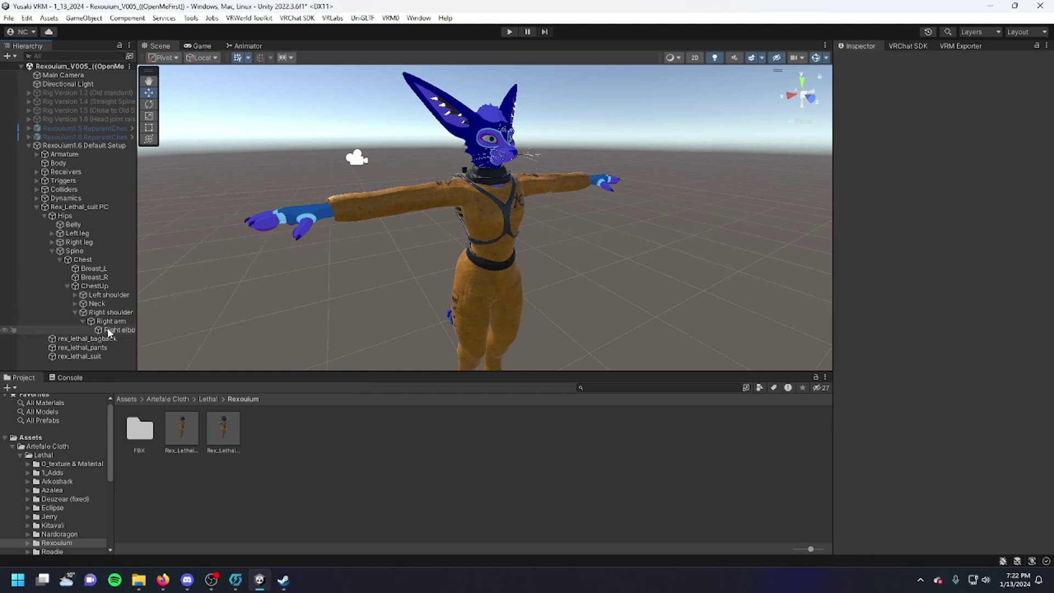
Expand the avatar's Armature through its Hips and Spine bones.
left_click(37, 154)
left_click(46, 164)
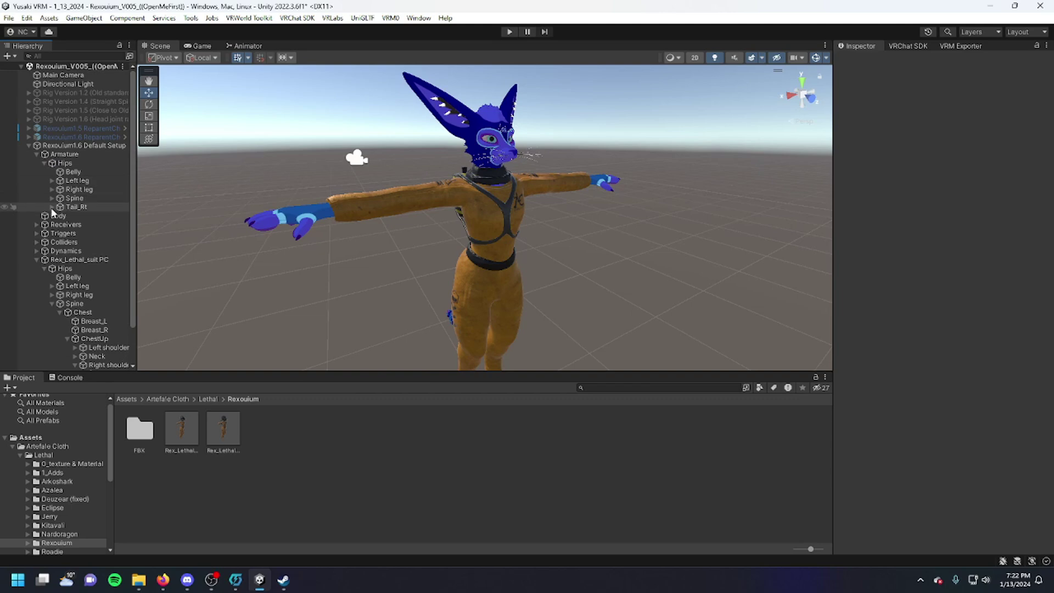
scroll(55, 207, "down", 2)
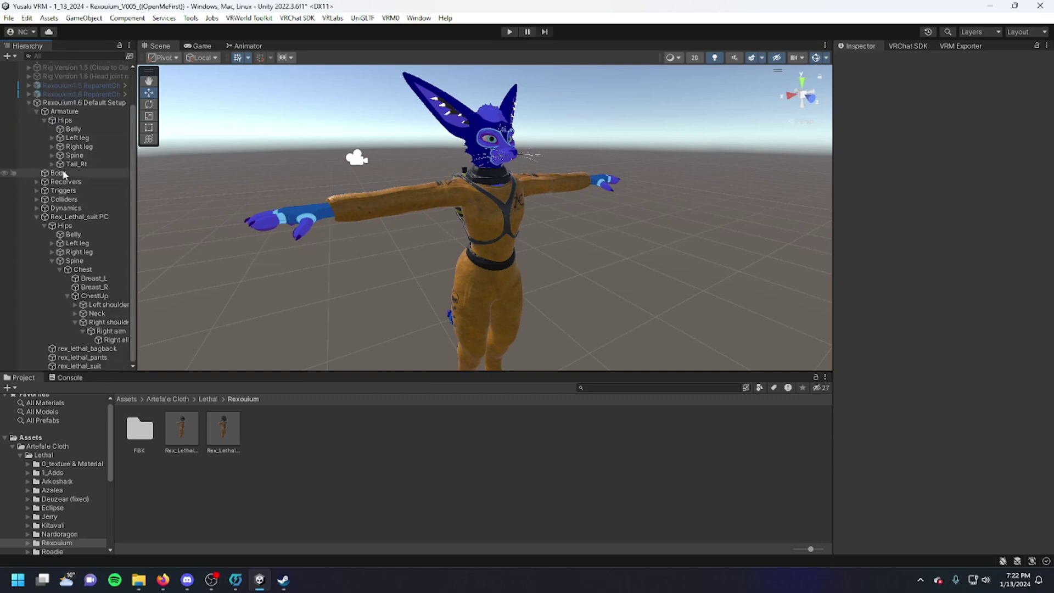
left_click(52, 155)
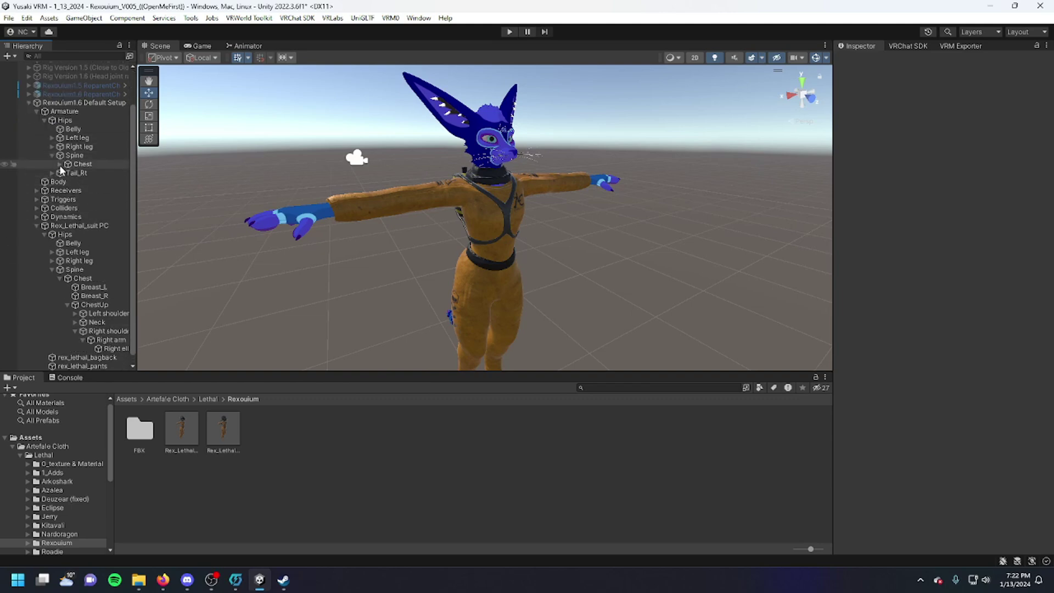
Nest the suit's Right elbow, Right arm, Right shoulder, Head and Neck under the avatar's matching bones.
left_click(60, 164)
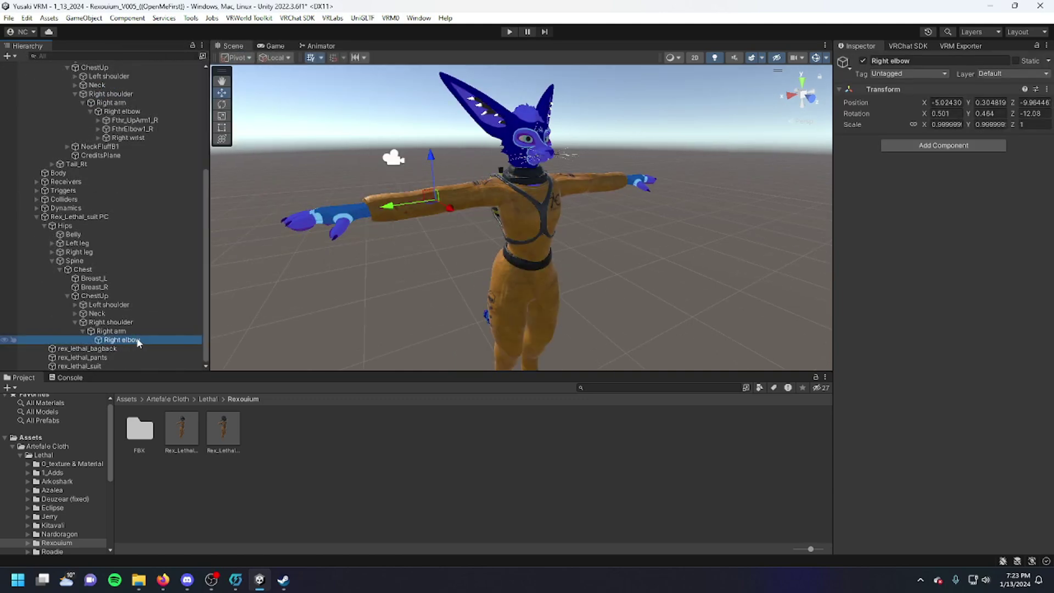
left_click_drag(138, 341, 129, 113)
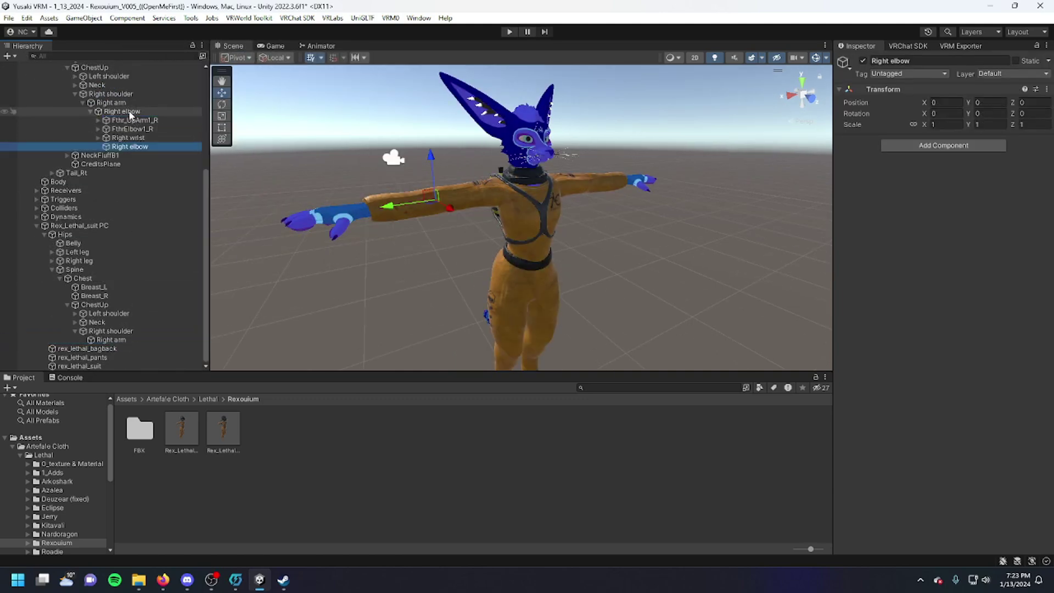
left_click(89, 110)
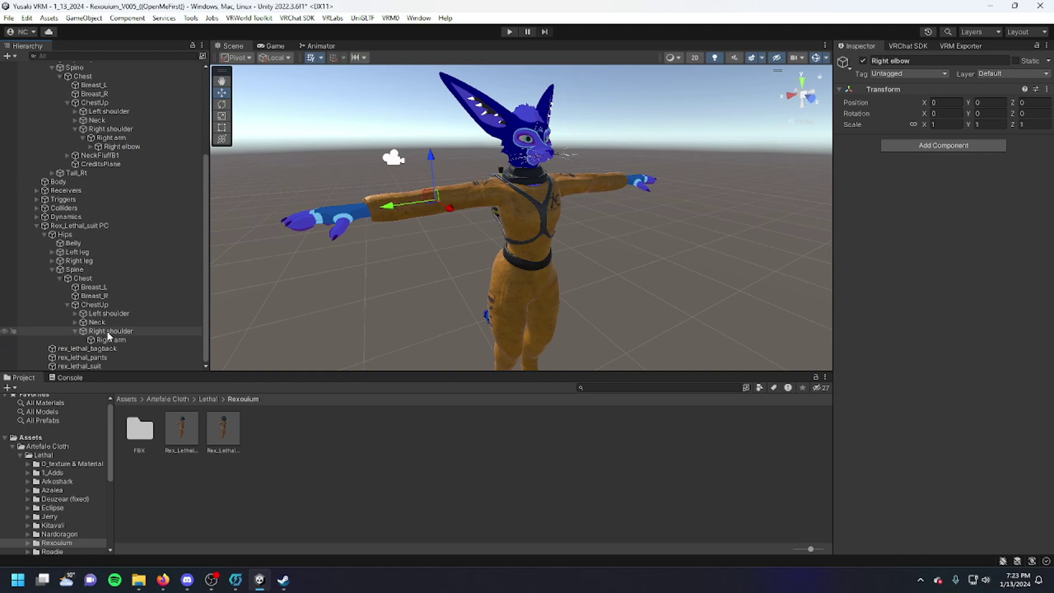
left_click_drag(111, 340, 109, 147)
left_click_drag(110, 339, 109, 147)
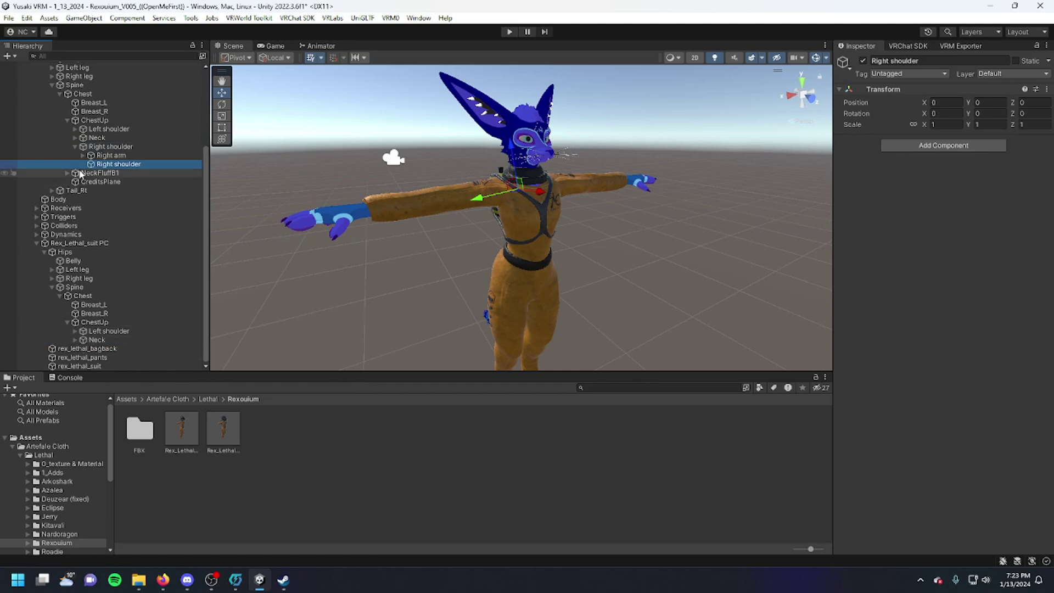
left_click(76, 147)
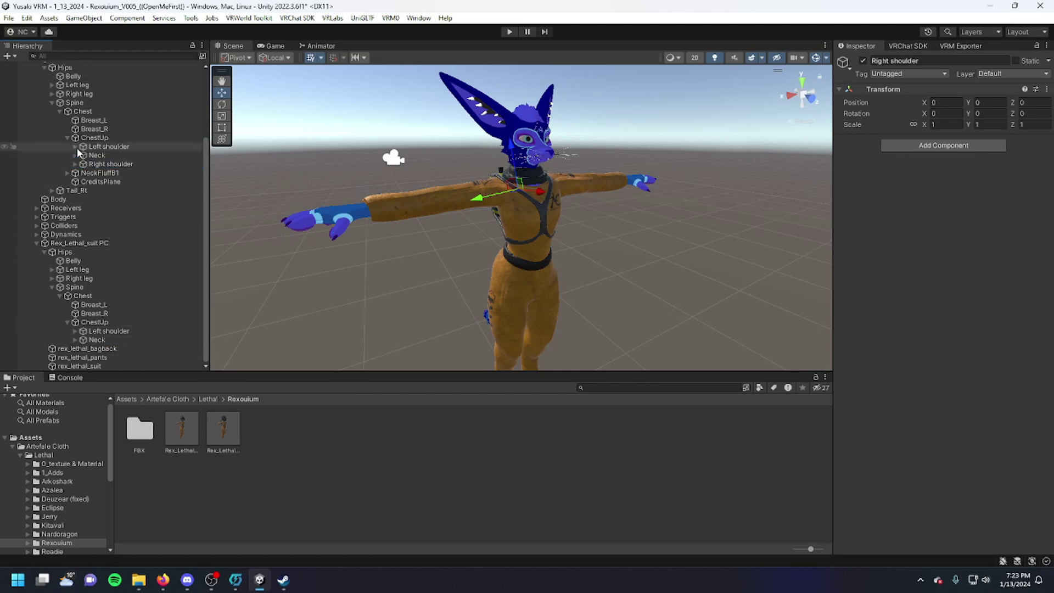
left_click(77, 339)
mouse_move(106, 340)
left_mouse_down()
mouse_move(119, 212)
mouse_move(124, 333)
left_mouse_up()
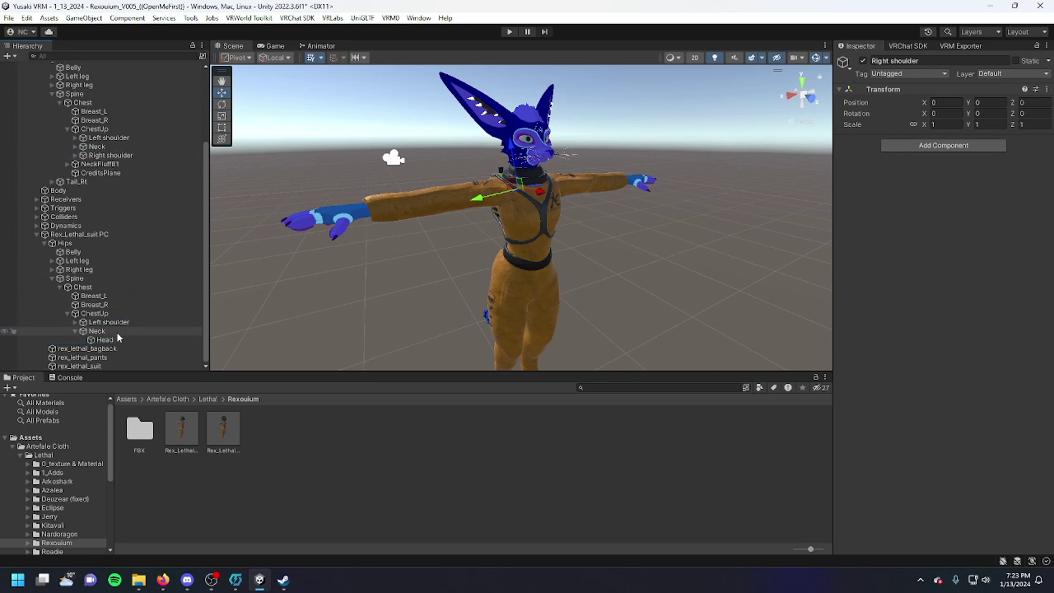
left_click(77, 152)
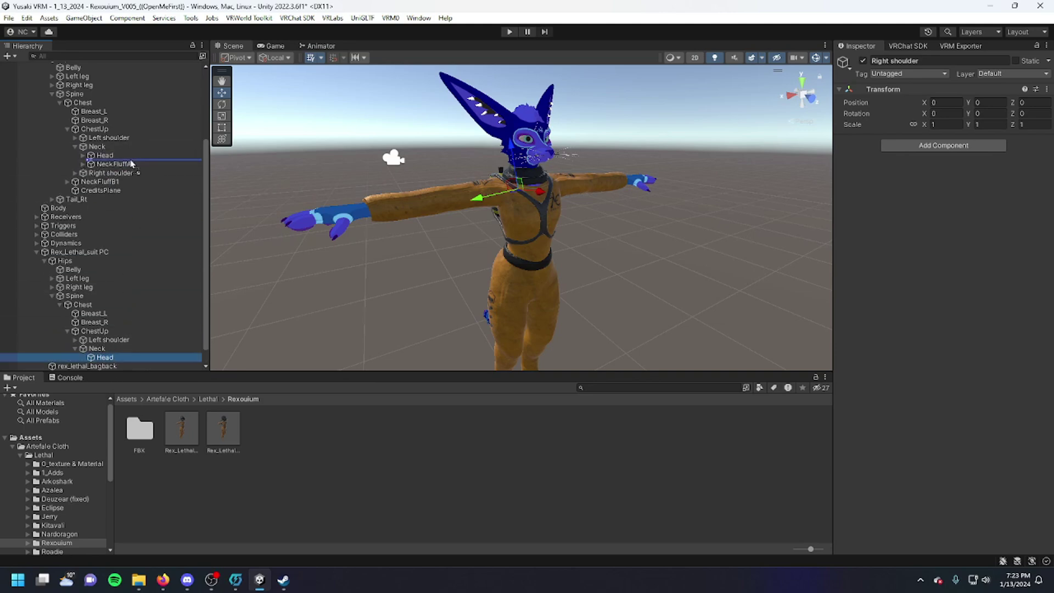
left_click_drag(104, 357, 104, 157)
left_click(74, 147)
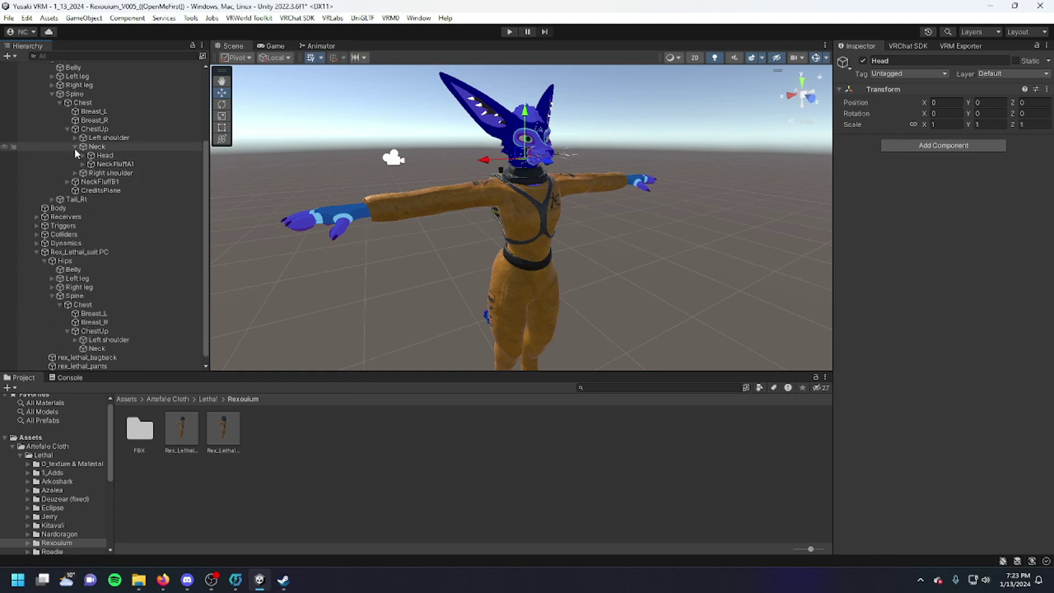
left_click(98, 342)
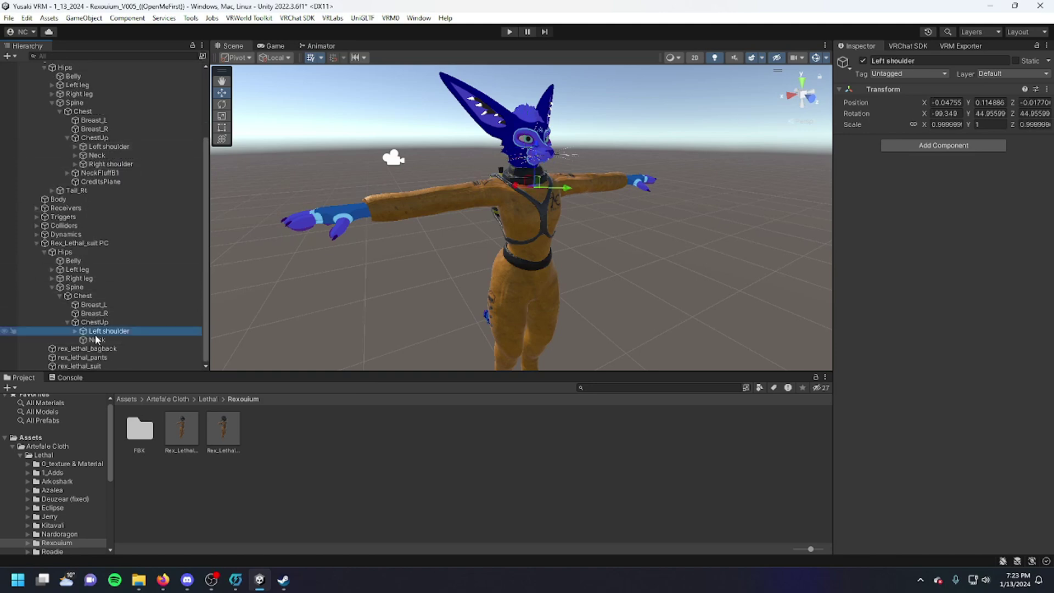
left_click_drag(98, 341, 96, 156)
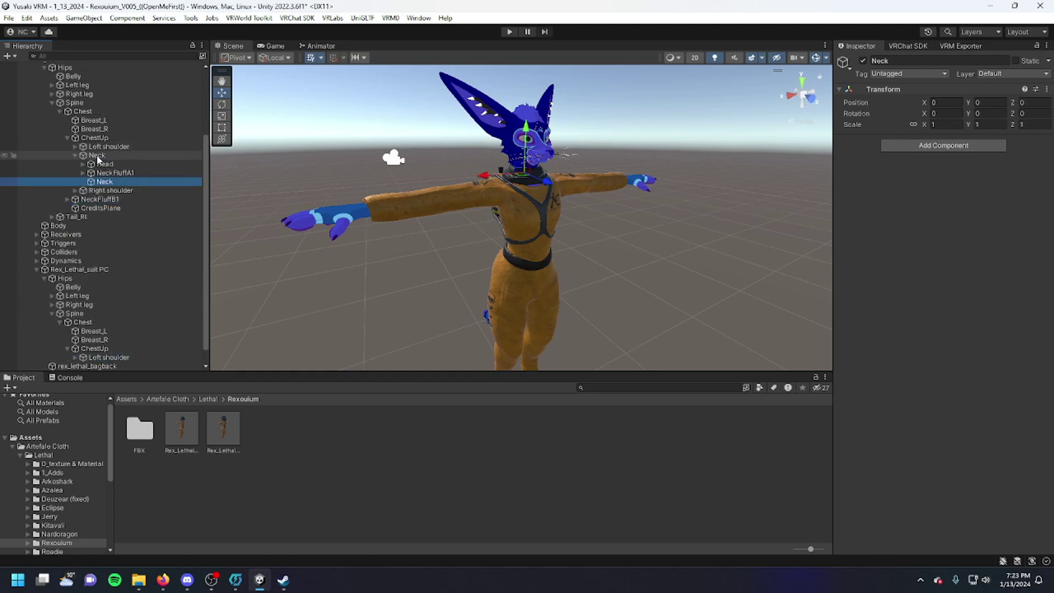
left_click(83, 155)
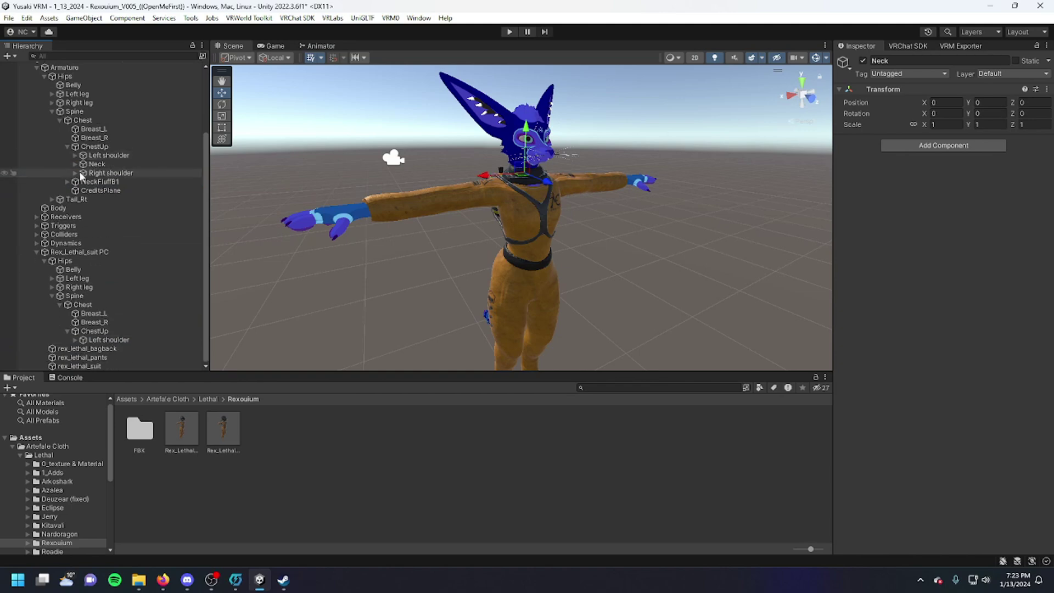
Nest the suit's Left elbow, Left arm and Left shoulder under the avatar's matching bones.
left_click(76, 339)
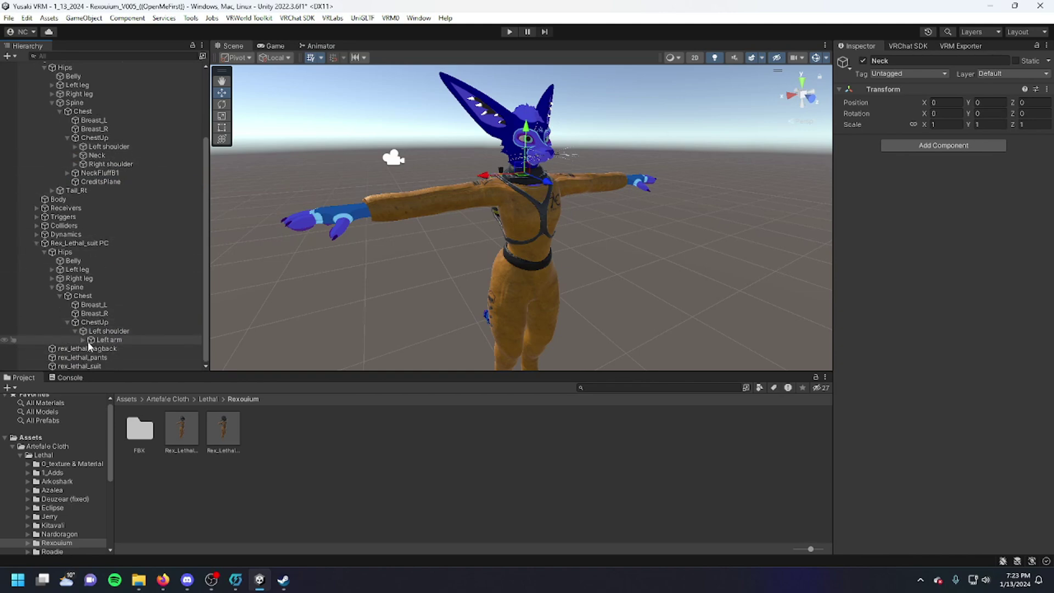
left_click(84, 339)
left_click(83, 147)
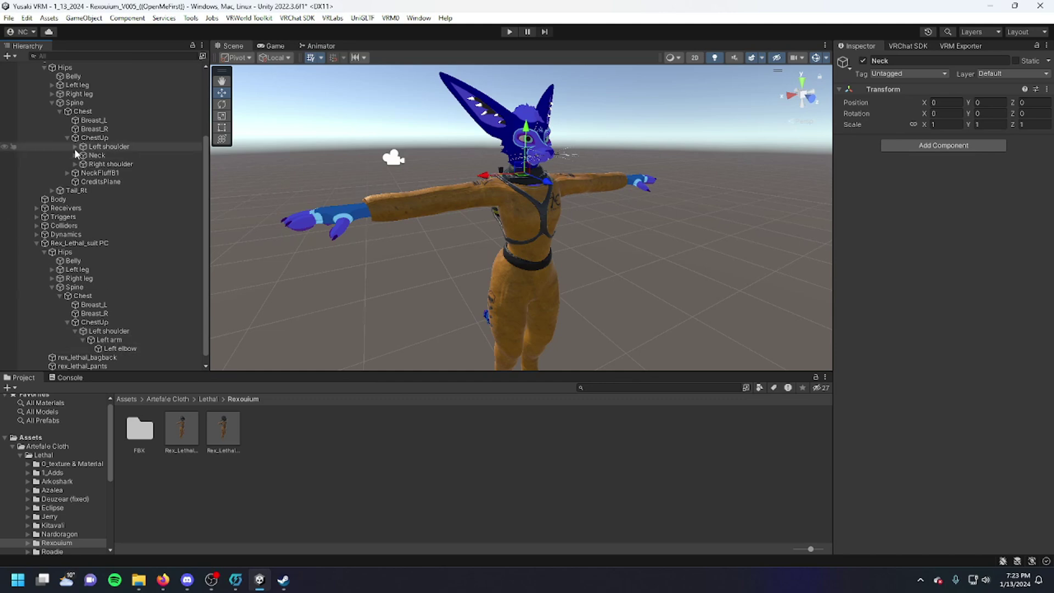
left_click(91, 155)
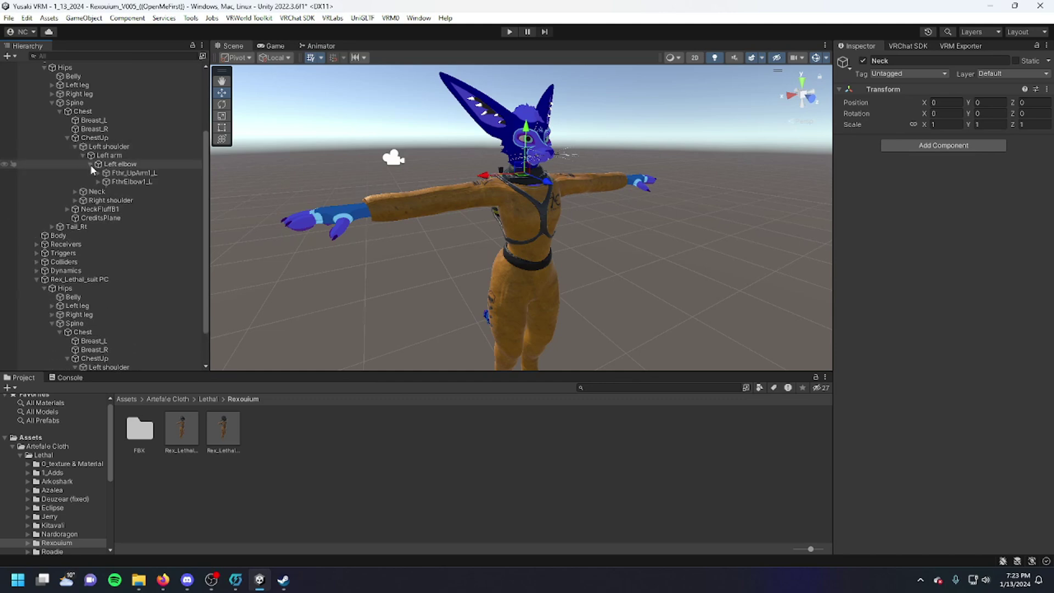
scroll(98, 247, "down", 2)
left_click_drag(121, 360, 121, 132)
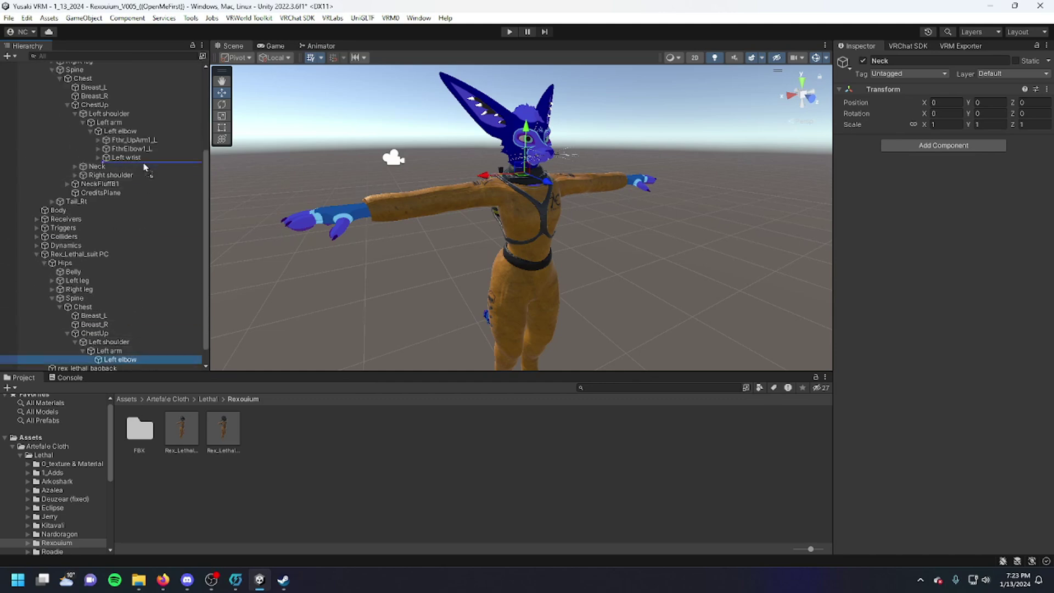
left_click(98, 131)
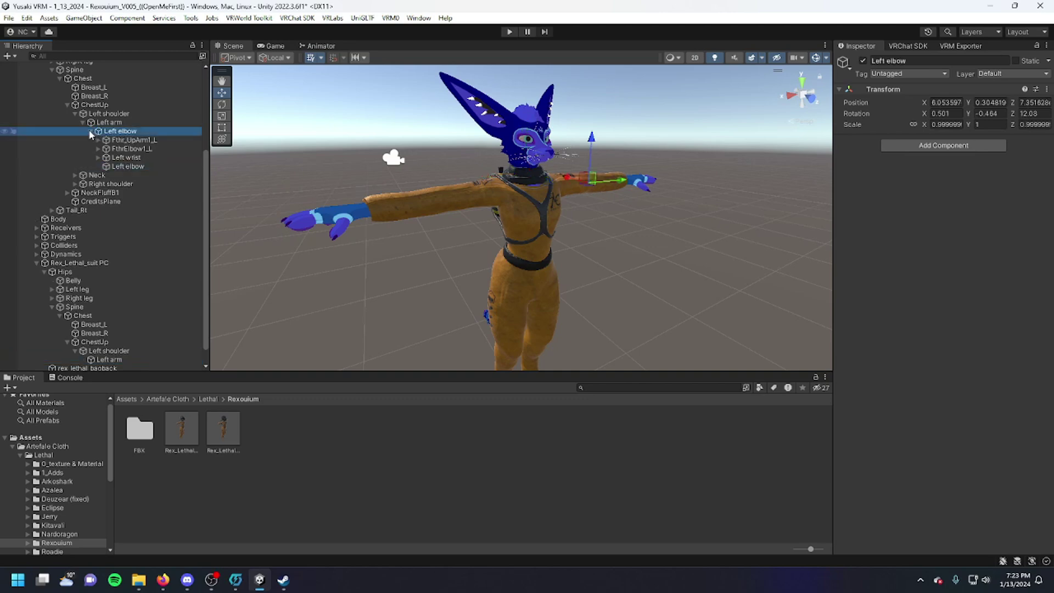
scroll(107, 247, "down", 1)
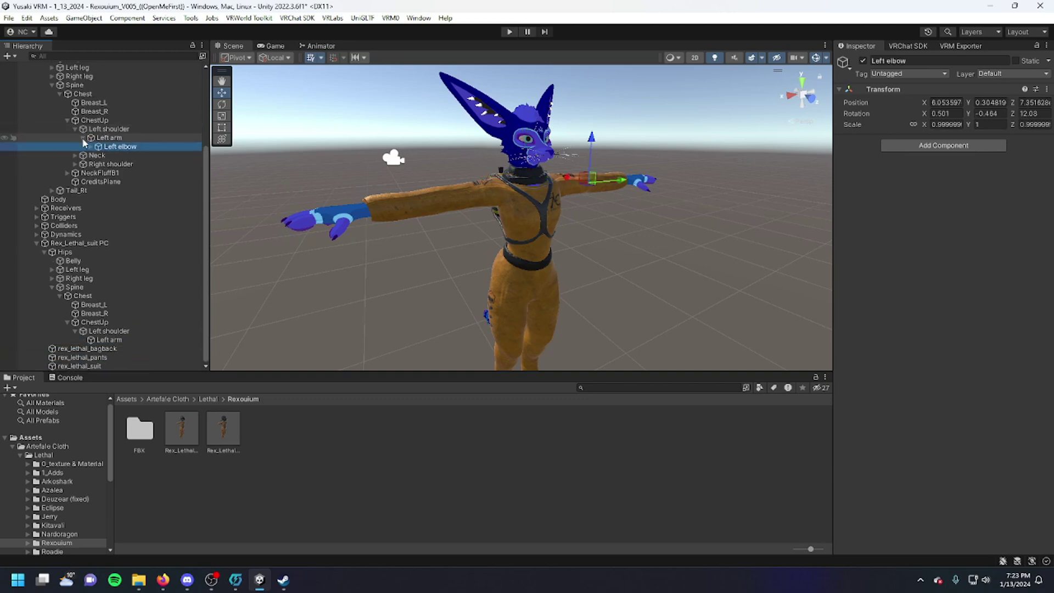
left_click(109, 340)
left_click_drag(109, 339, 107, 138)
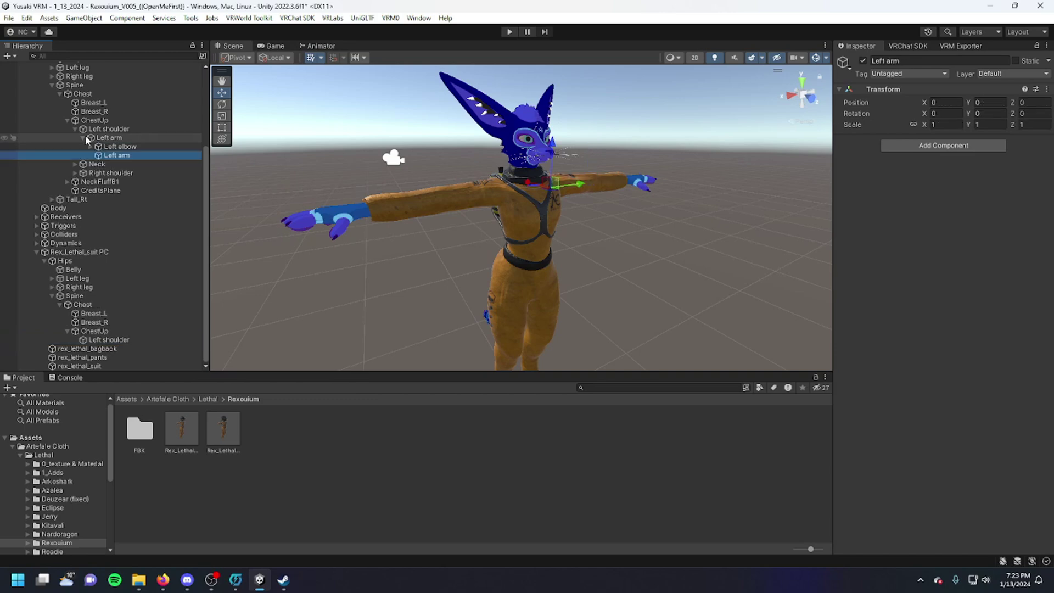
left_click(85, 137)
scroll(132, 185, "up", 1)
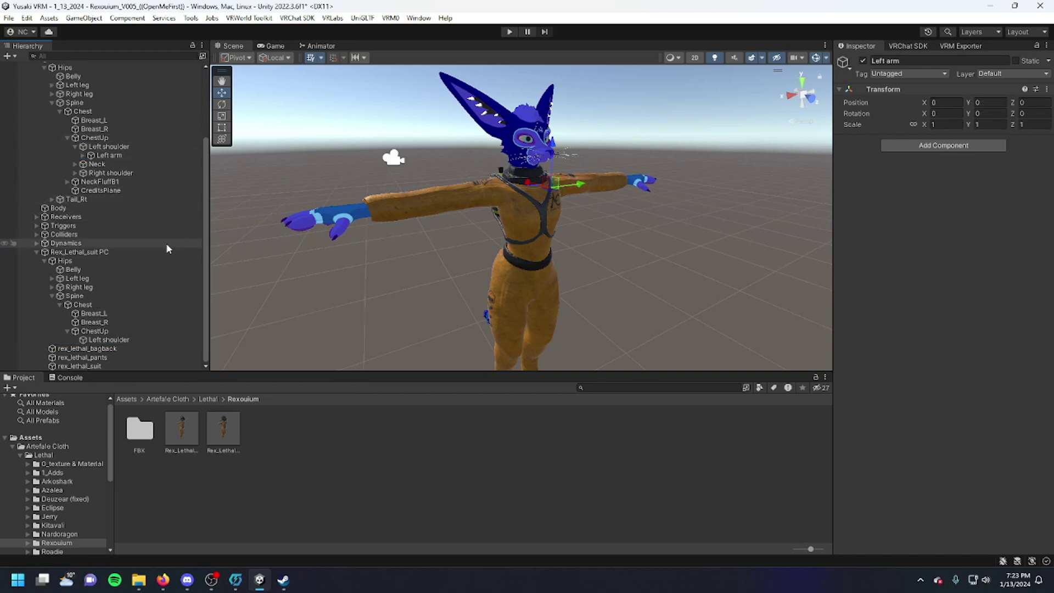
left_click_drag(109, 340, 107, 147)
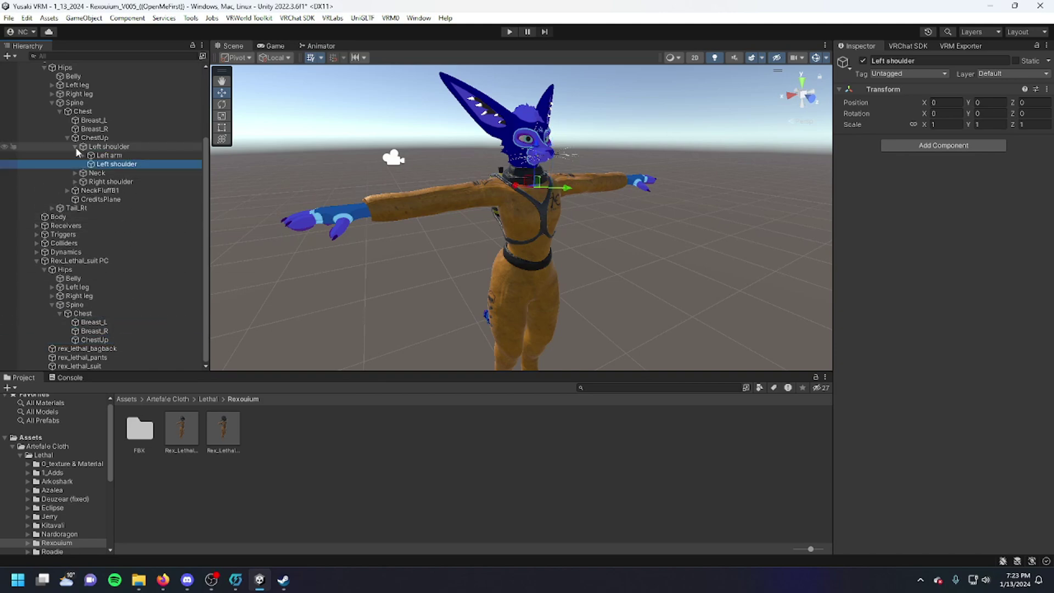
left_click(79, 150)
Nest the suit's ChestUp, Breast_R, Breast_L and Chest under the avatar's matching bones.
left_click(95, 340)
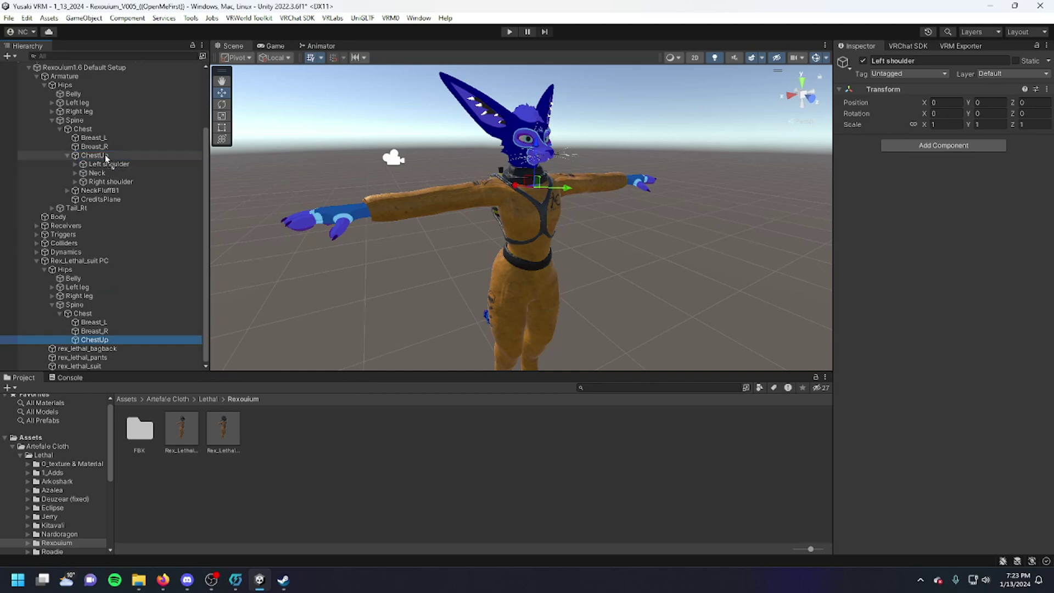
left_click_drag(94, 339, 93, 155)
left_click(66, 159)
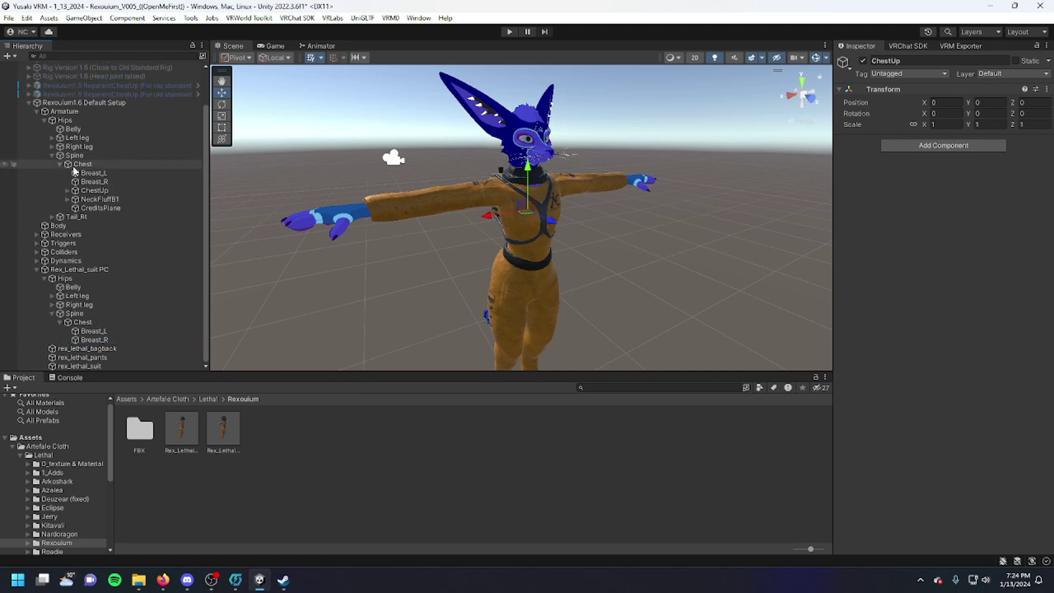
left_click_drag(95, 340, 98, 182)
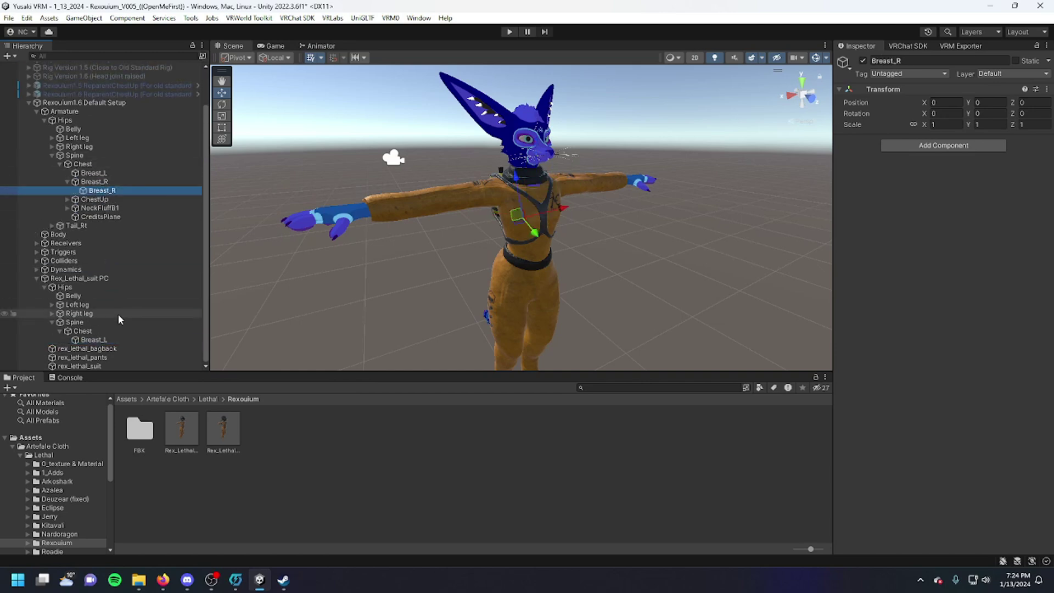
left_click_drag(93, 339, 93, 173)
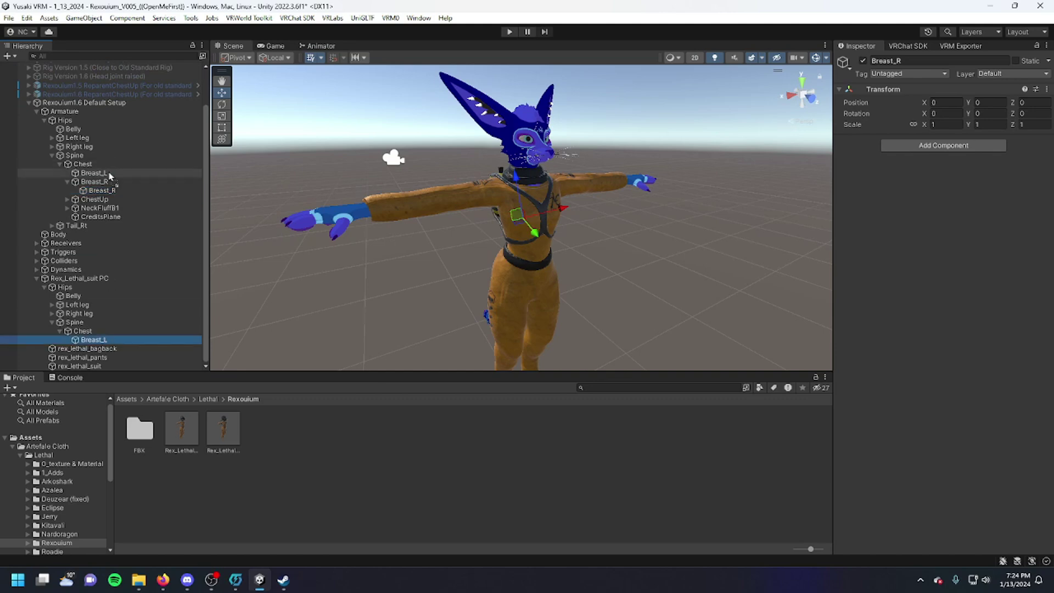
left_click(71, 175)
left_click(79, 340)
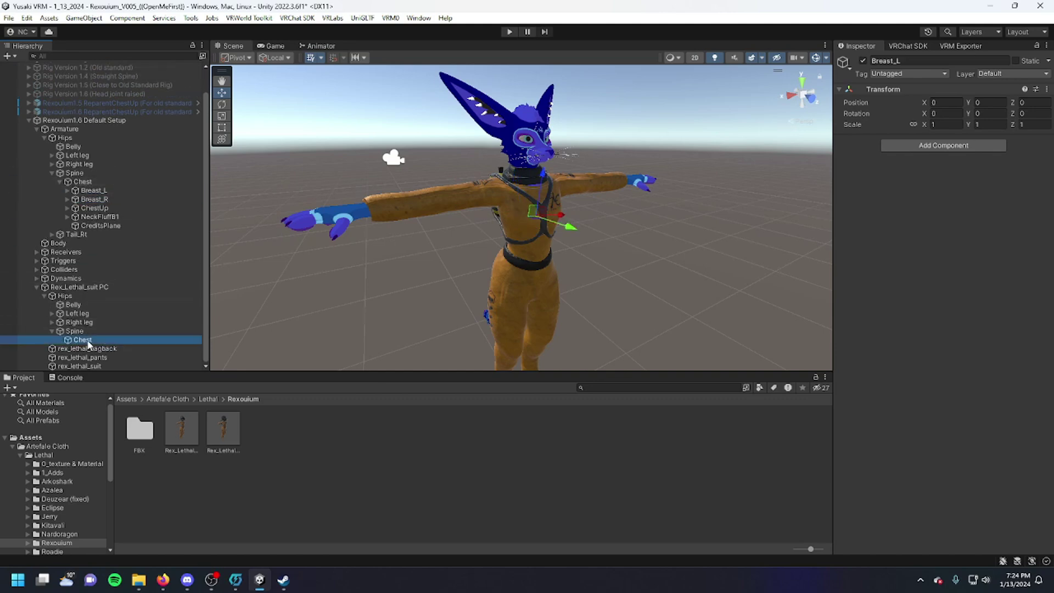
left_click_drag(79, 340, 82, 182)
Nest the suit's Spine and Right knee under the avatar's bones, and deal with the suit's Right leg.
left_click(60, 182)
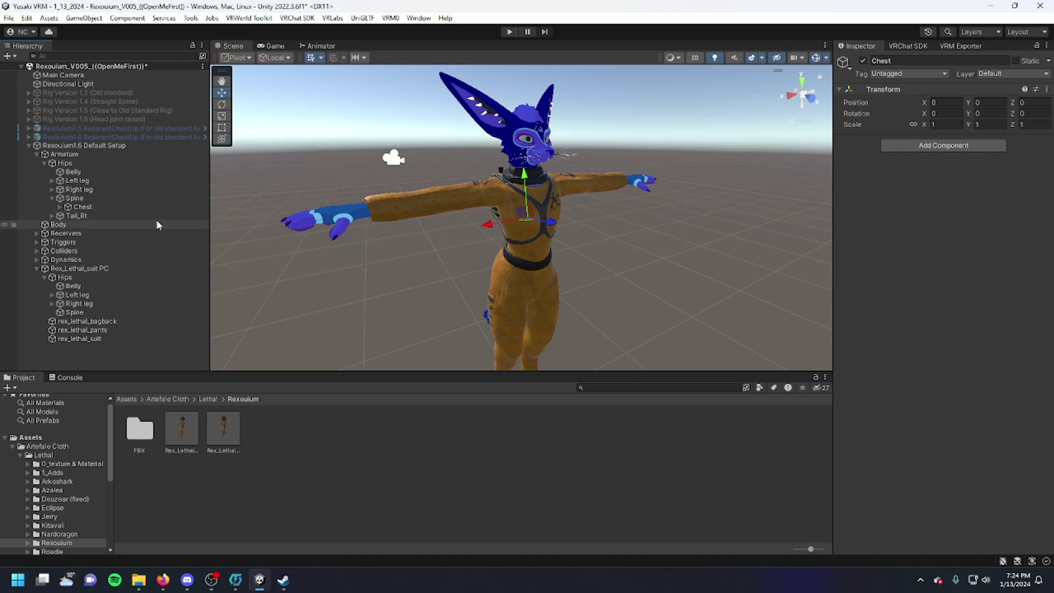
left_click(84, 310)
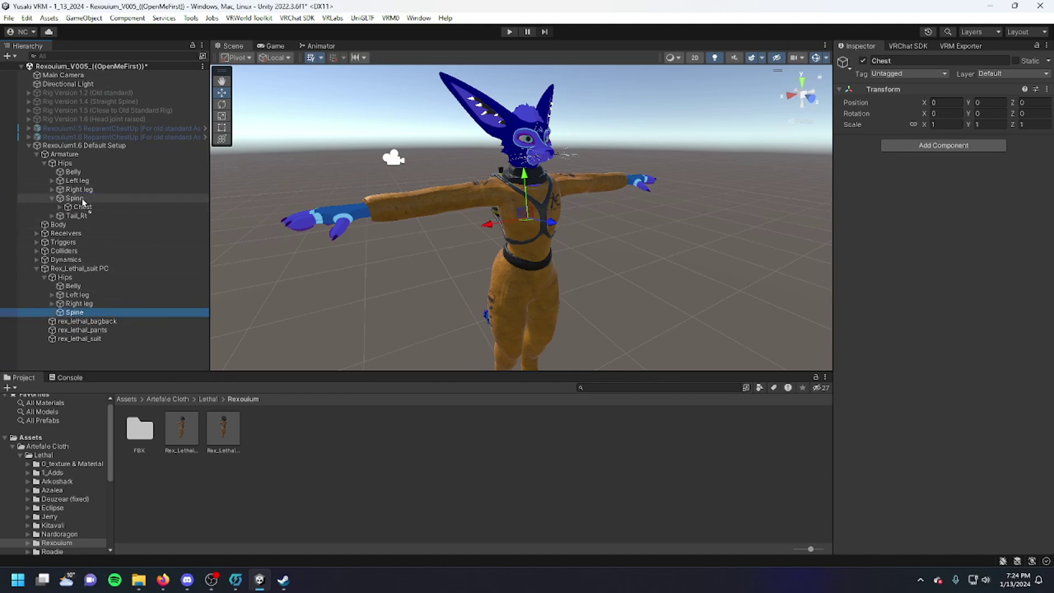
left_click_drag(83, 310, 79, 199)
left_click(73, 198)
left_click(53, 199)
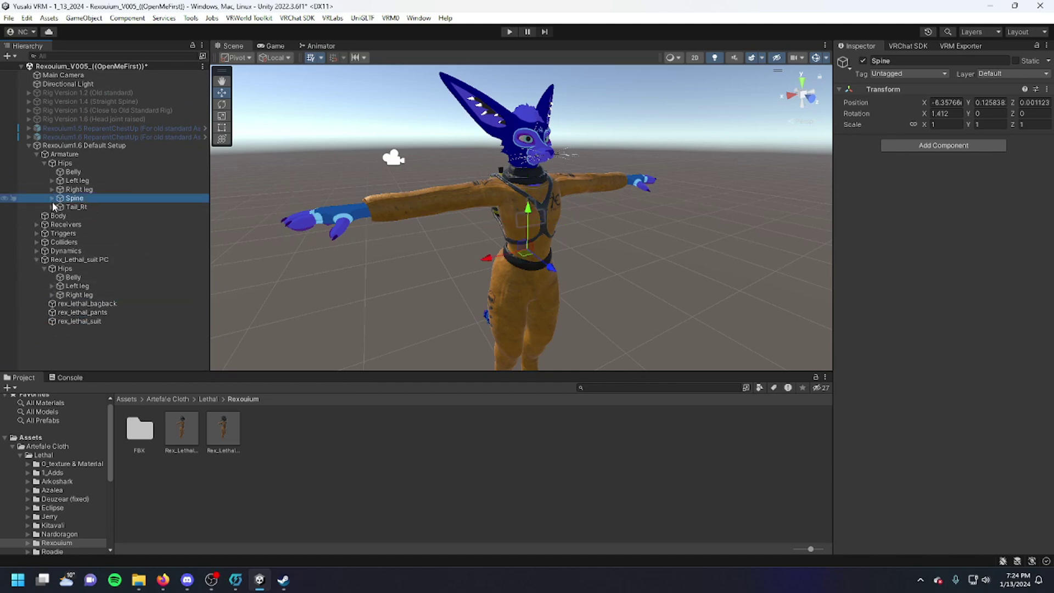
left_click(52, 190)
left_click(53, 304)
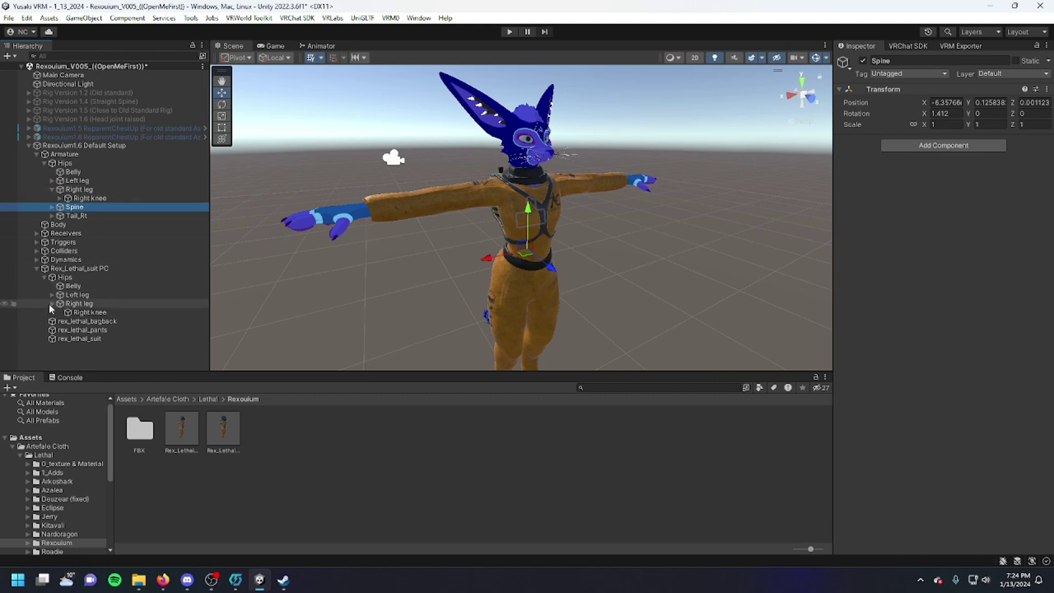
left_click(86, 314)
left_click_drag(87, 313, 93, 200)
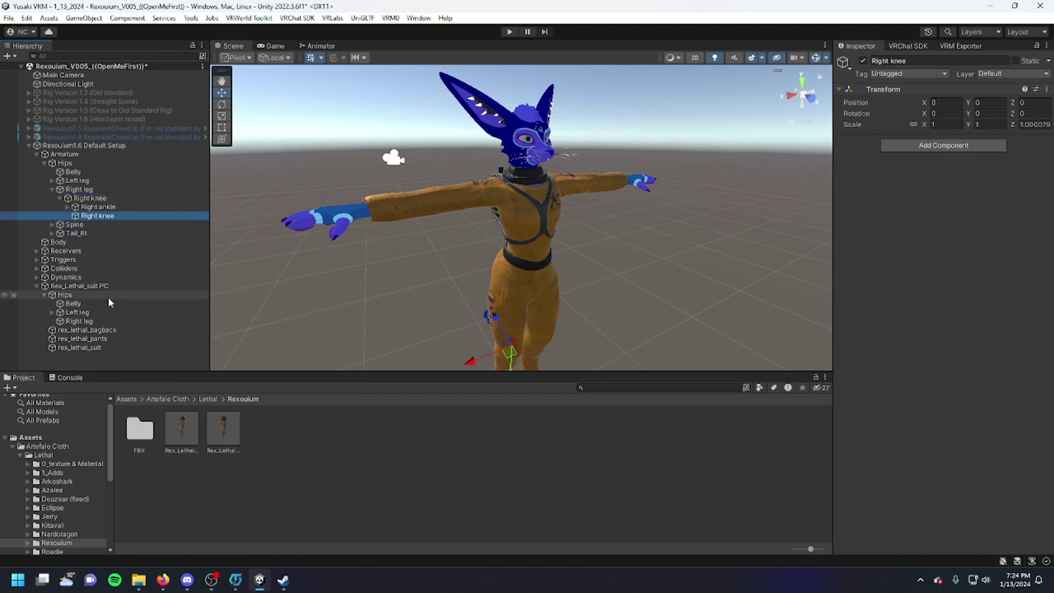
left_click(81, 322)
left_click(68, 201)
key("Delete")
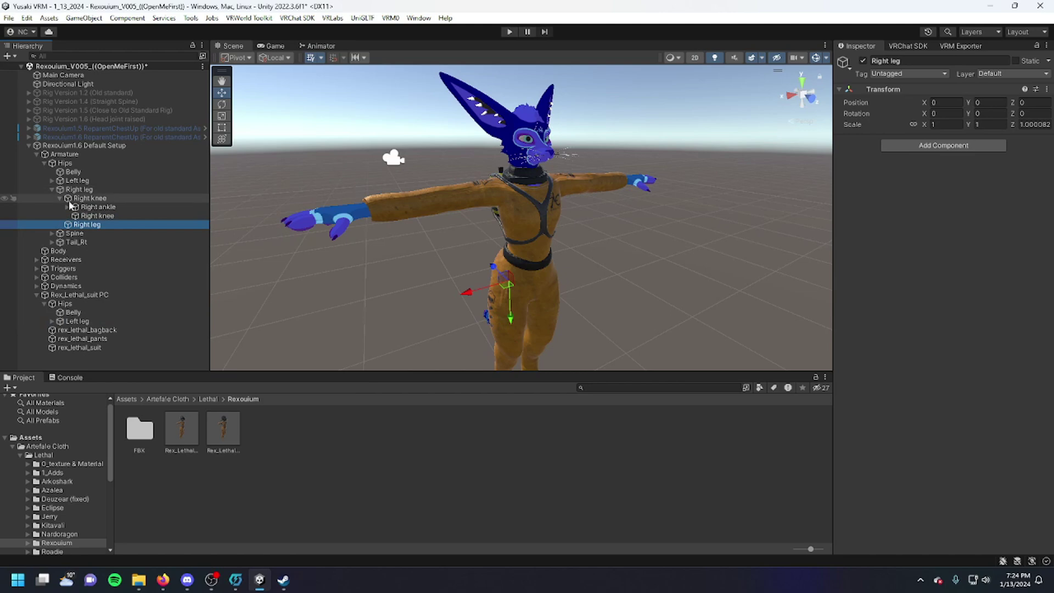
left_click(63, 198)
Nest the suit's Left knee, Left leg and Hips under the avatar's matching bones.
left_click(52, 190)
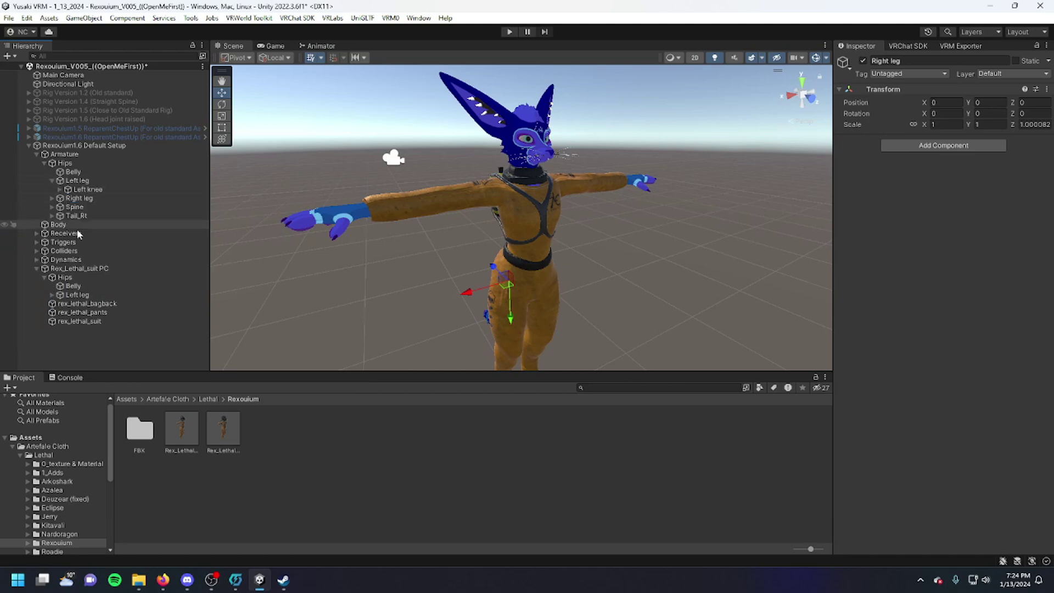
left_click(51, 296)
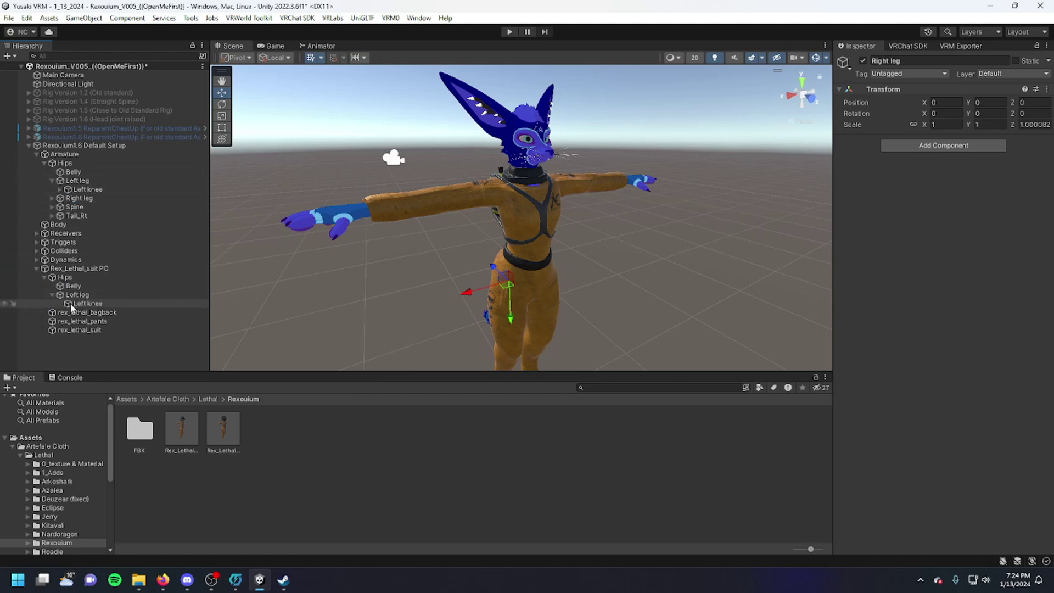
left_click_drag(86, 305, 87, 191)
left_click(62, 190)
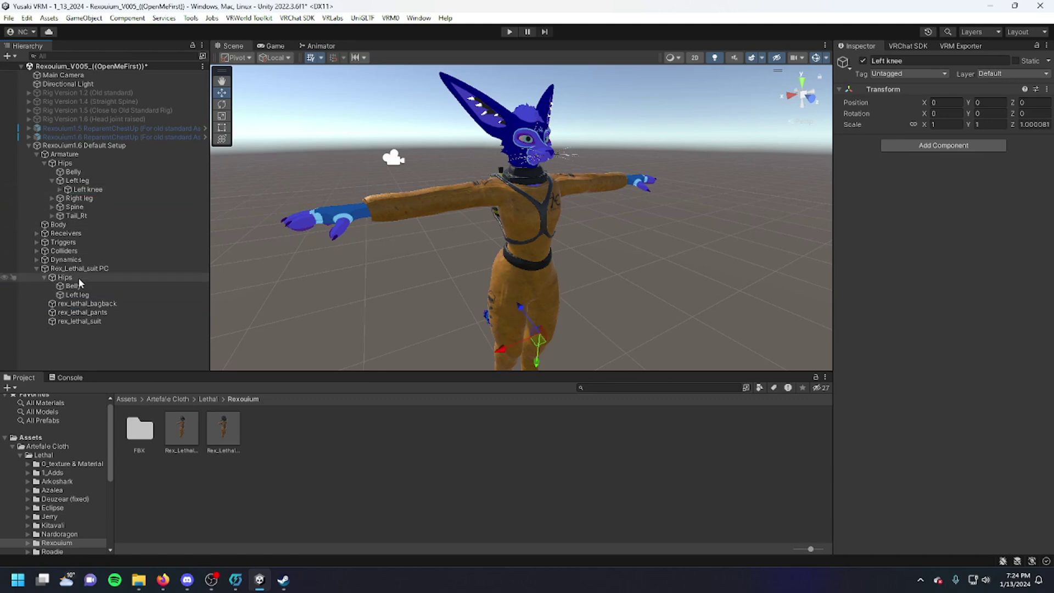
left_click(73, 295)
left_click_drag(72, 295, 78, 173)
left_click(52, 181)
left_click(72, 277)
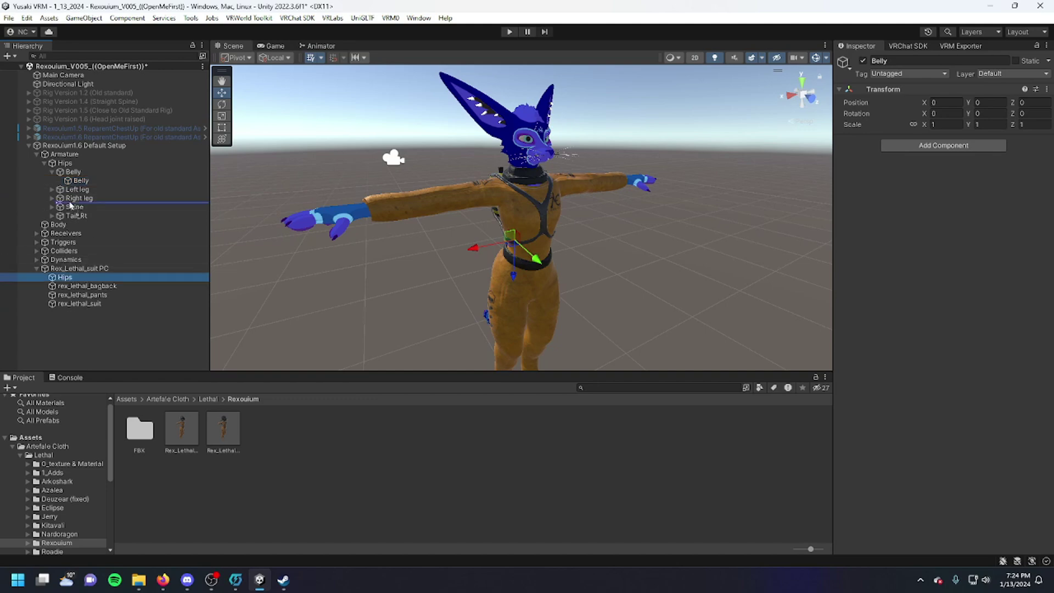
left_click_drag(68, 278, 66, 163)
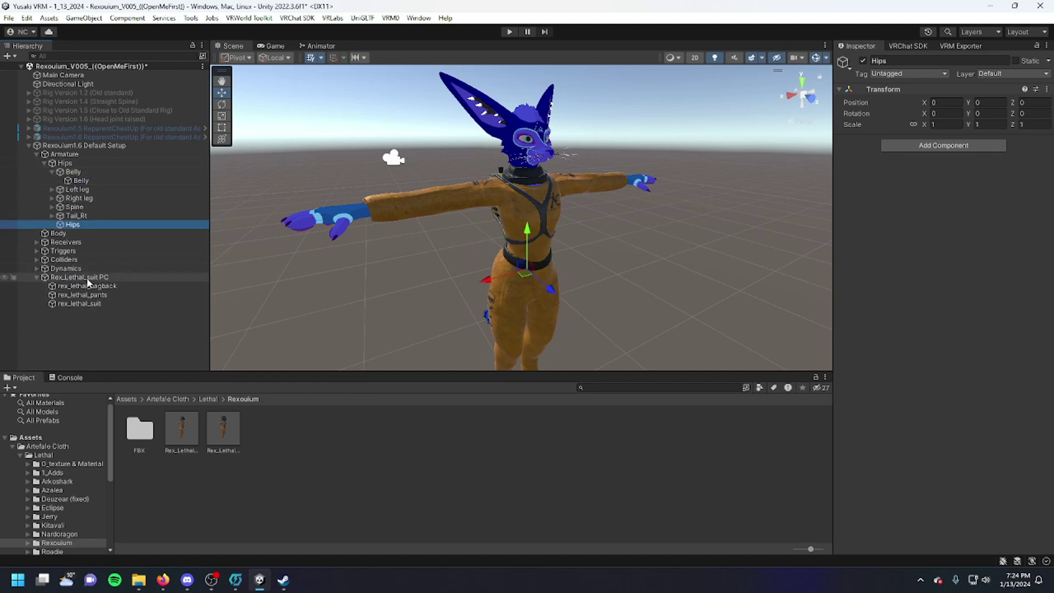
Orbit the Scene view and check how the suit mesh fits the avatar.
left_click(82, 278)
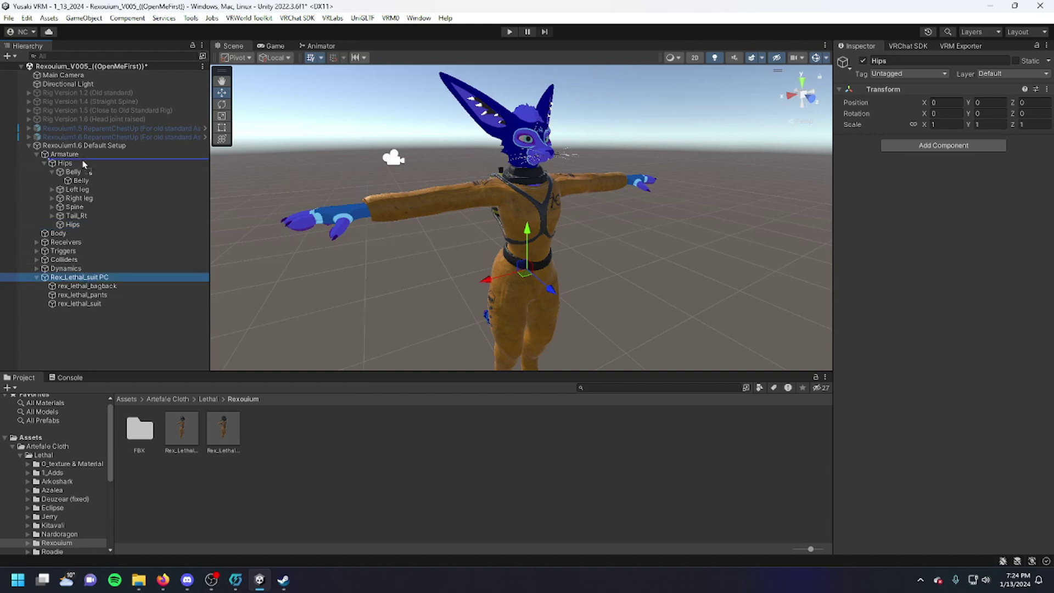
left_click(102, 322)
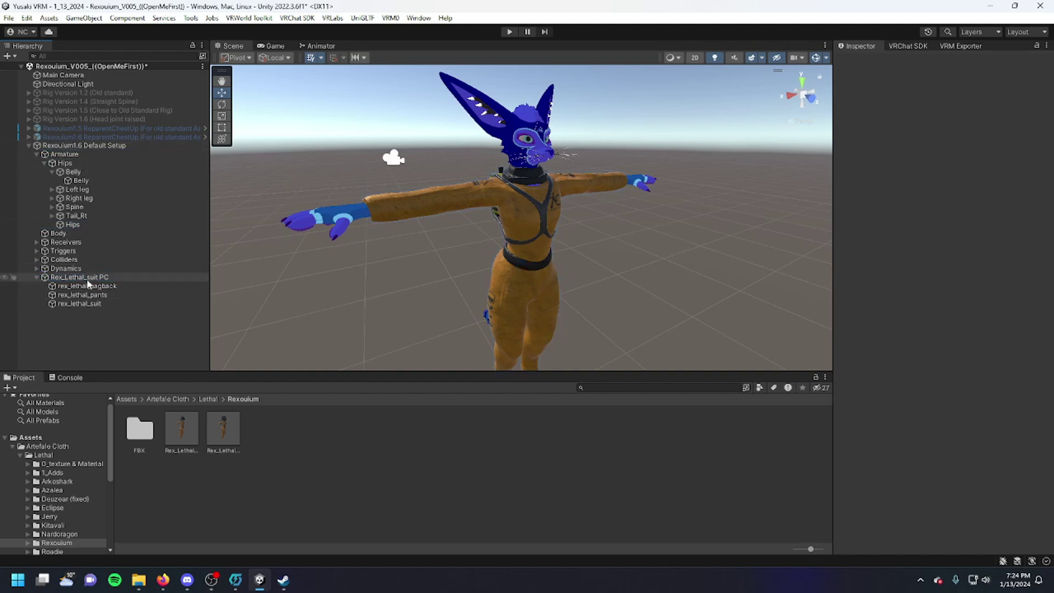
right_click_drag(445, 261, 454, 233)
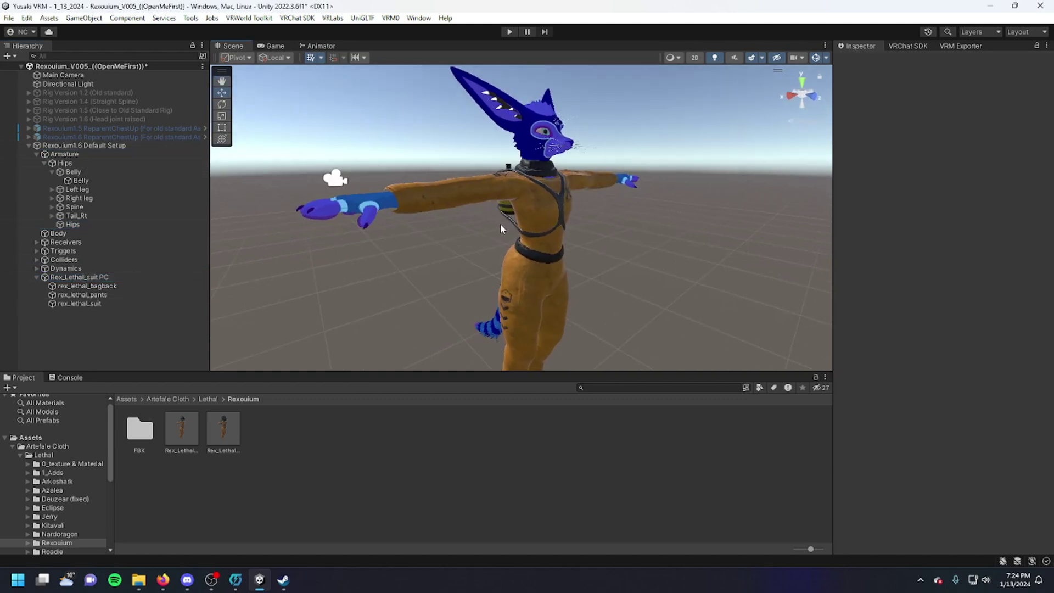
scroll(454, 230, "down", 1)
left_click(455, 219)
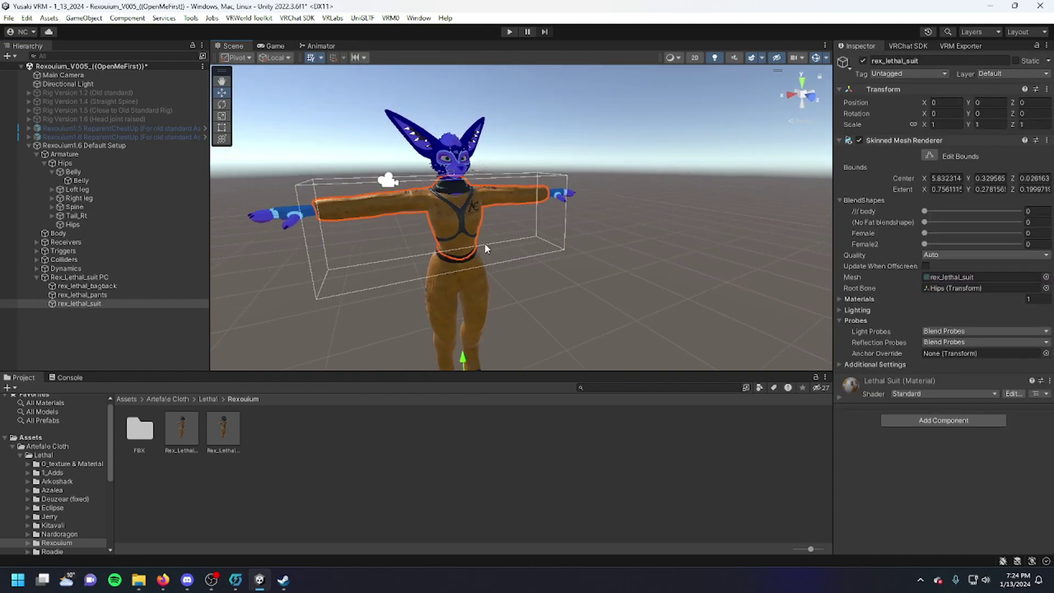
left_click(532, 274)
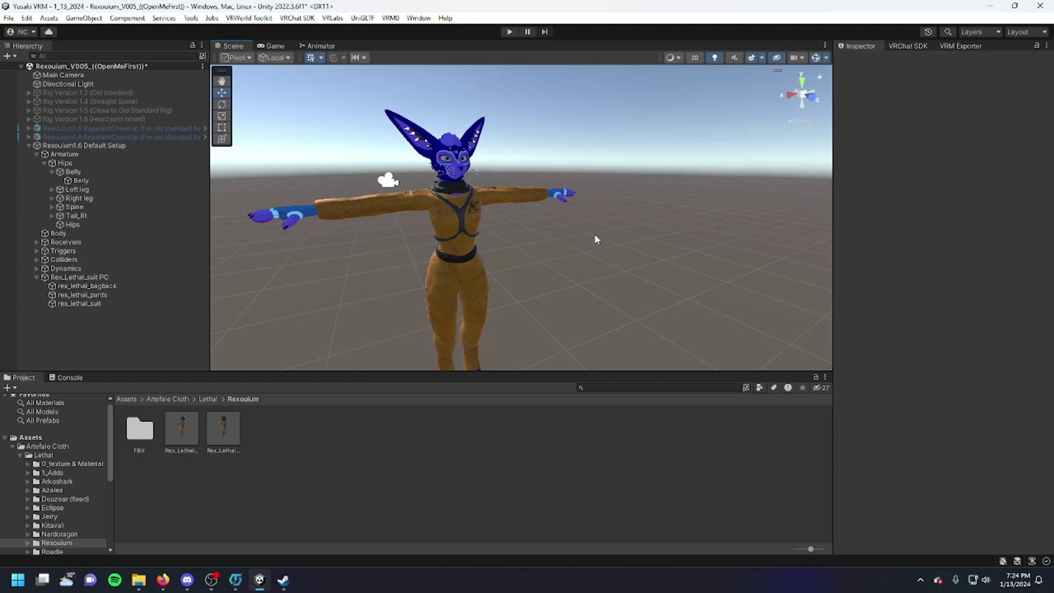
Switch the Lethal Suit material to the VRM/MToon shader and check the pants material.
right_click_drag(595, 234, 614, 223)
left_click(964, 45)
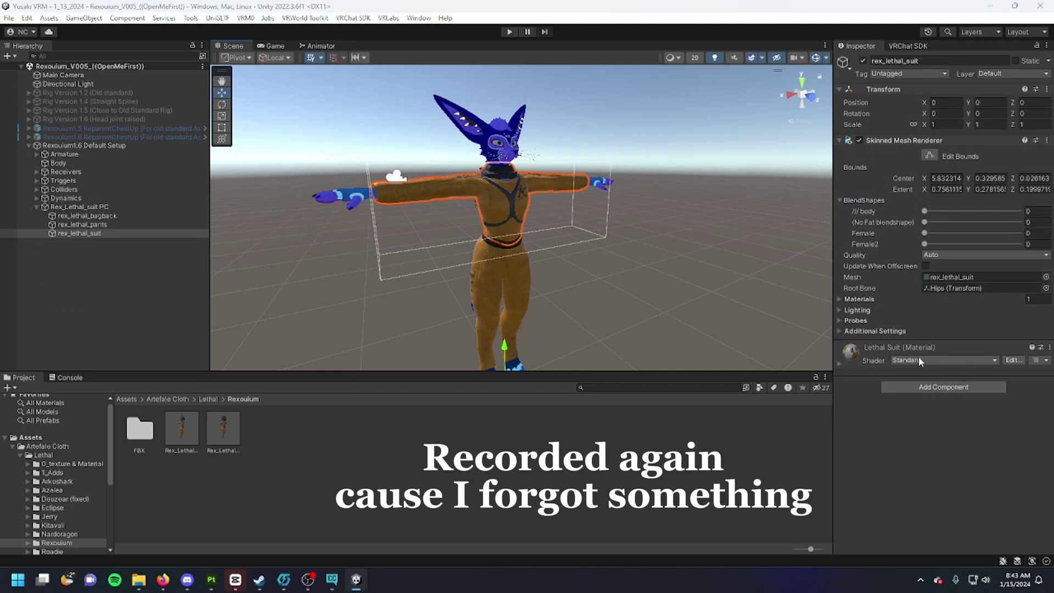
left_click(900, 363)
left_click(920, 507)
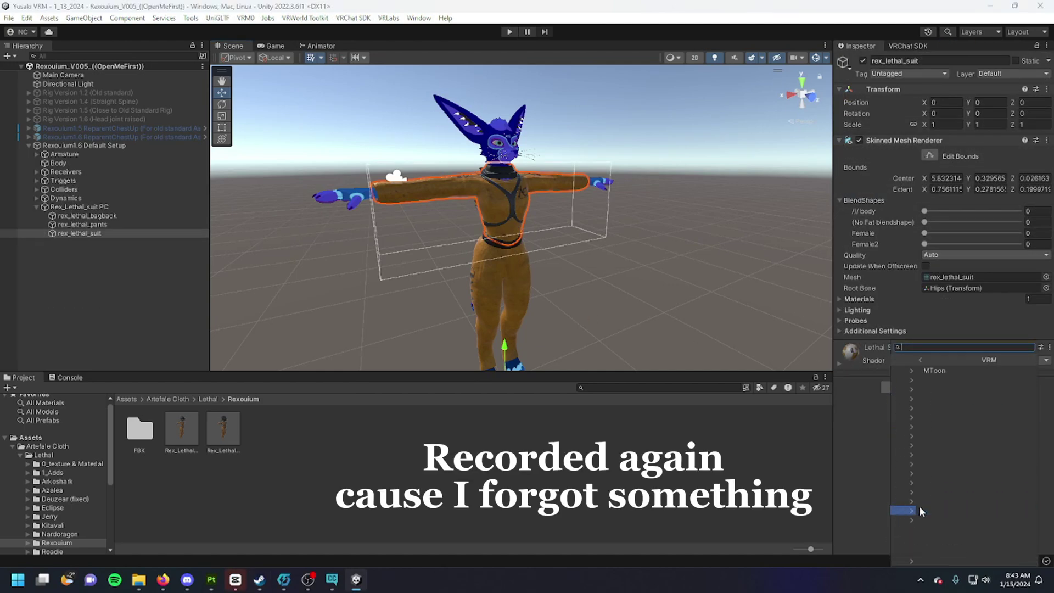
left_click(934, 370)
right_click_drag(799, 285, 692, 284)
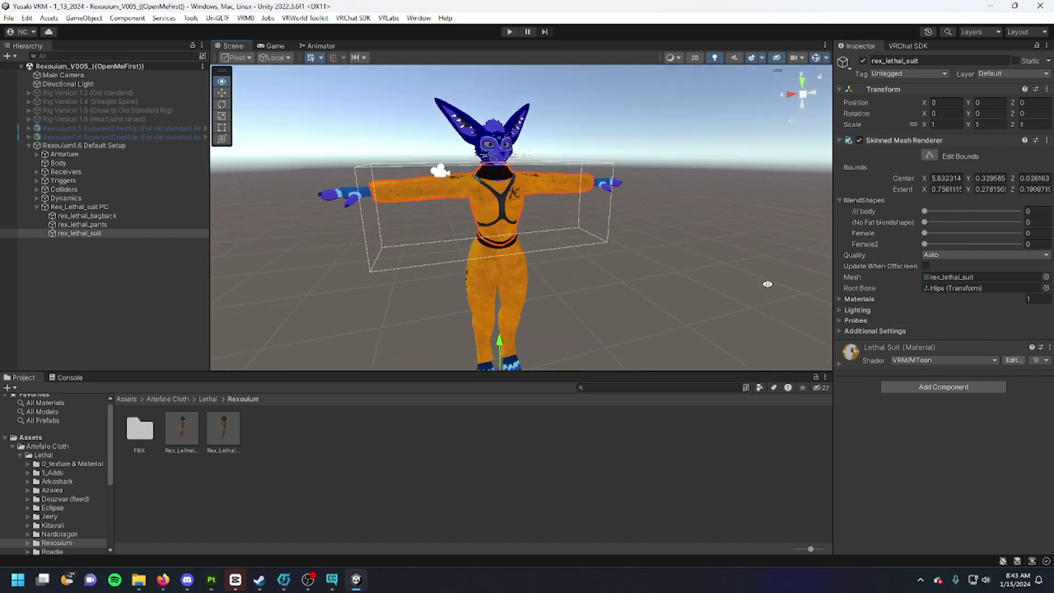
left_click(514, 275)
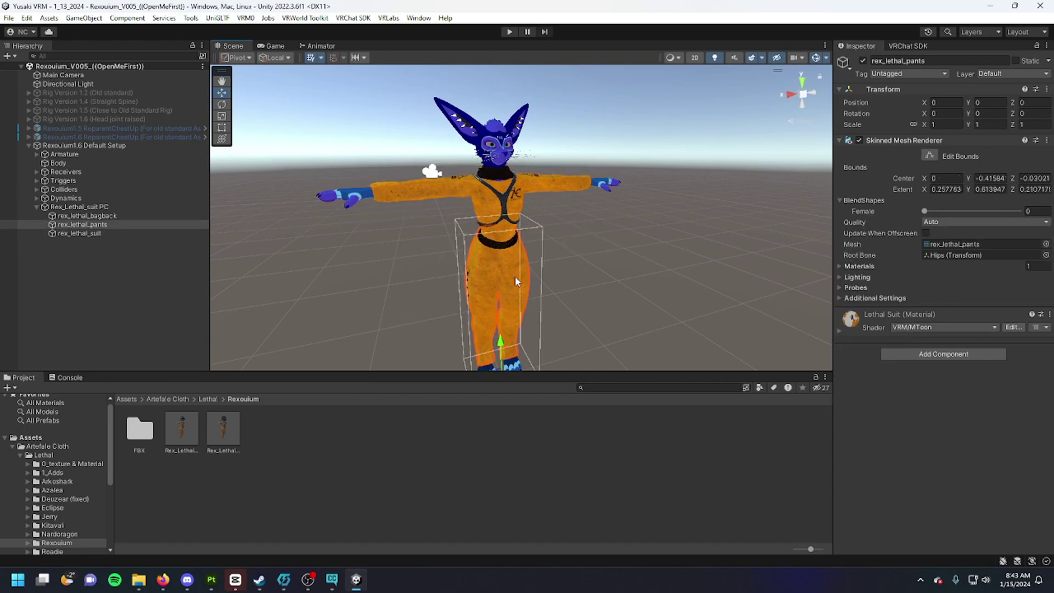
Switch the backpack's Lethal BagPack material to the VRM/MToon shader.
left_click(504, 207)
right_click_drag(494, 231, 626, 243)
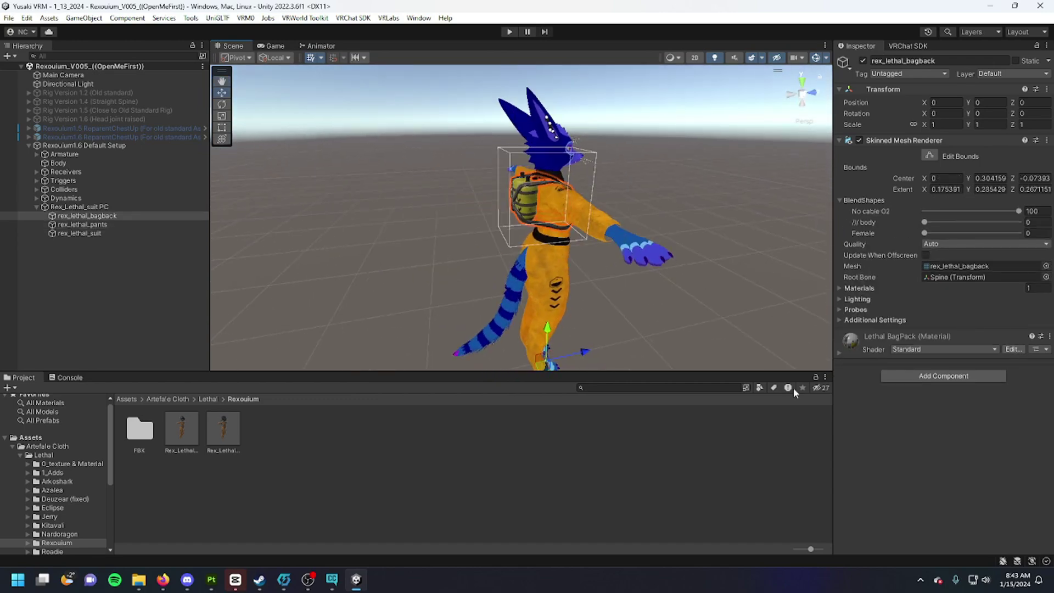
left_click(942, 349)
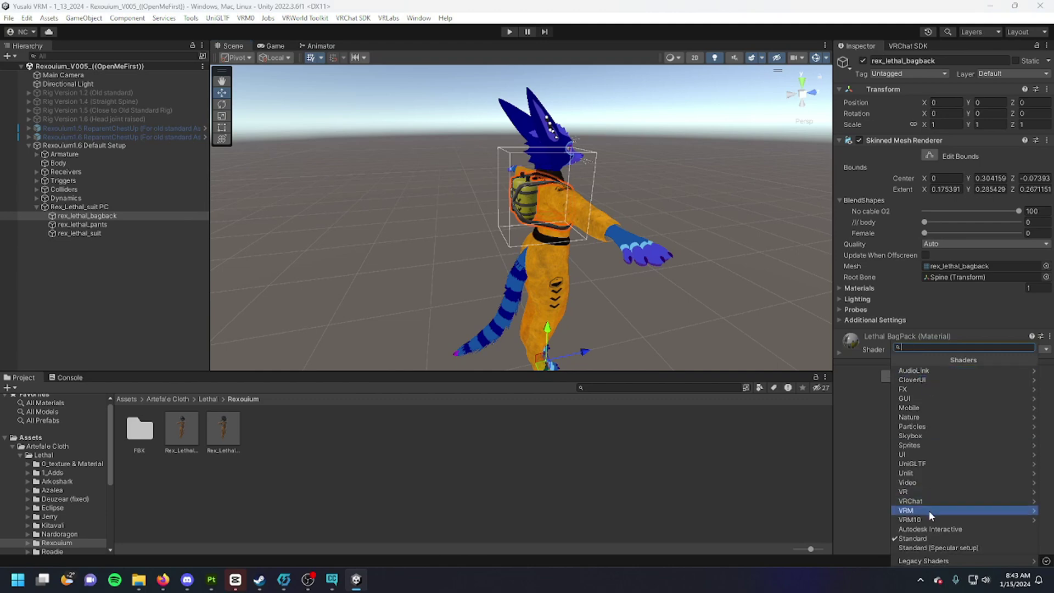
left_click(929, 511)
left_click(931, 372)
right_click_drag(605, 271, 510, 271)
Enter title Yusaki, version 2 and author Blu the Fox in VRM Exporter, then export.
left_click(84, 145)
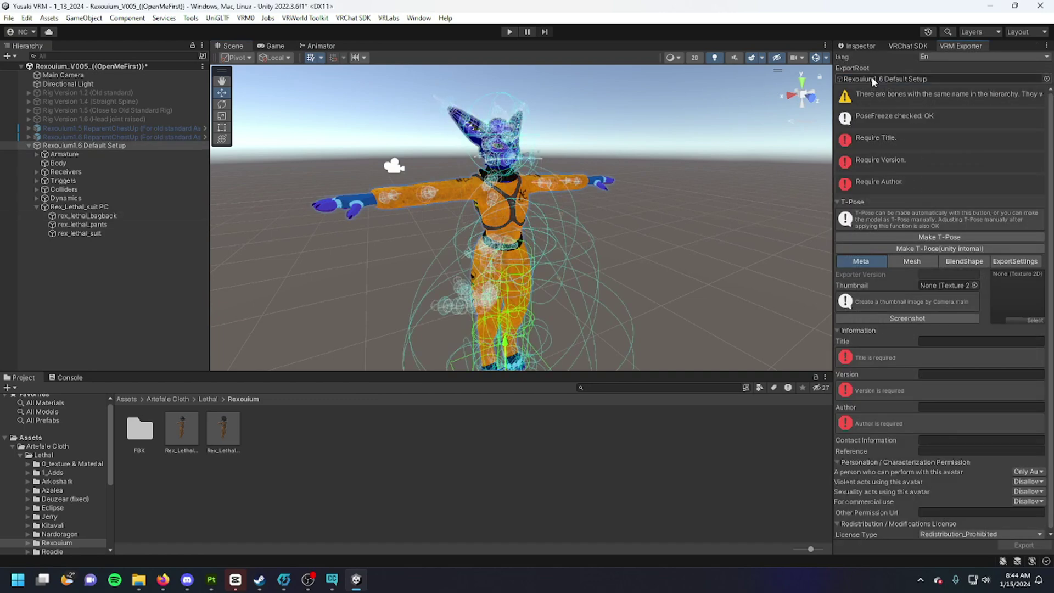
left_click(968, 341)
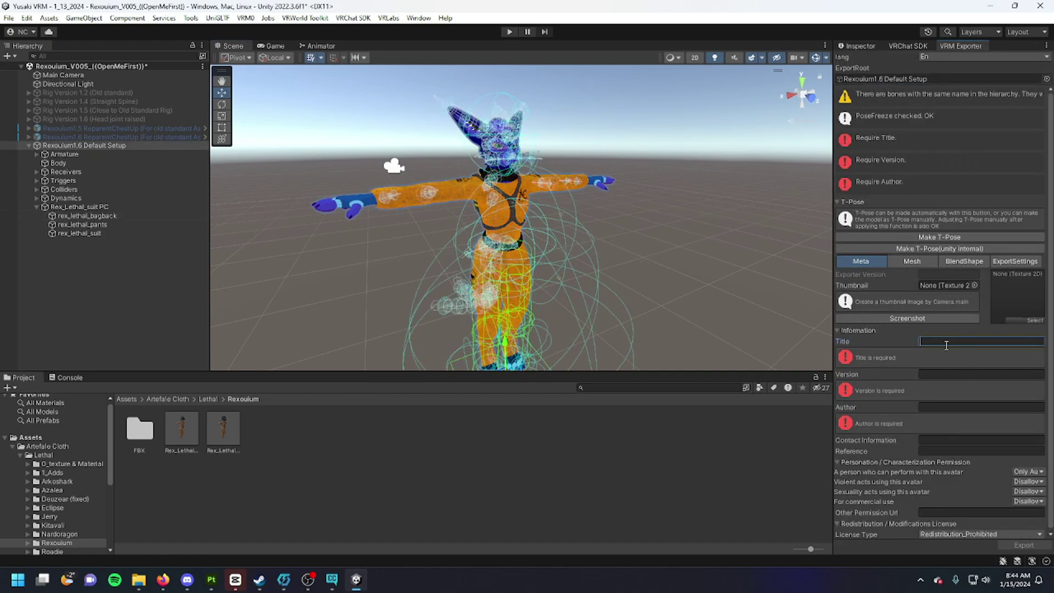
type("Yusaki")
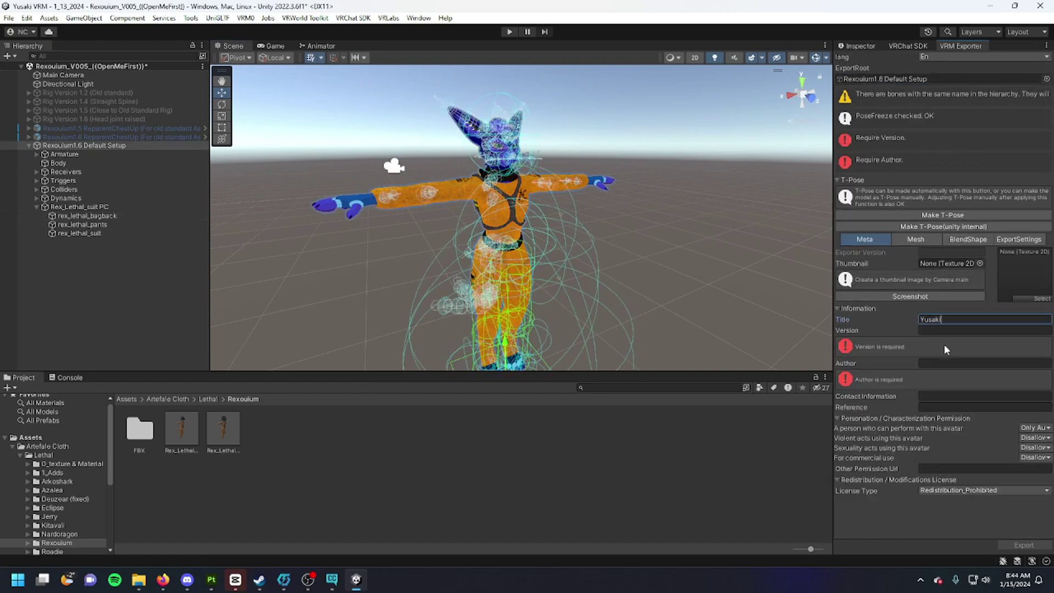
key("Tab")
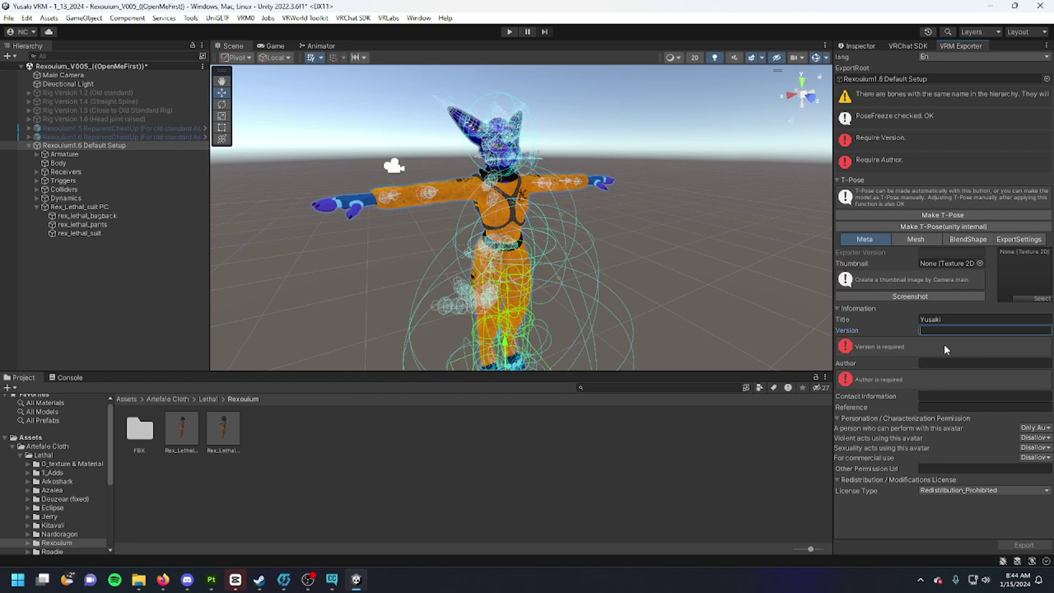
type("Vers")
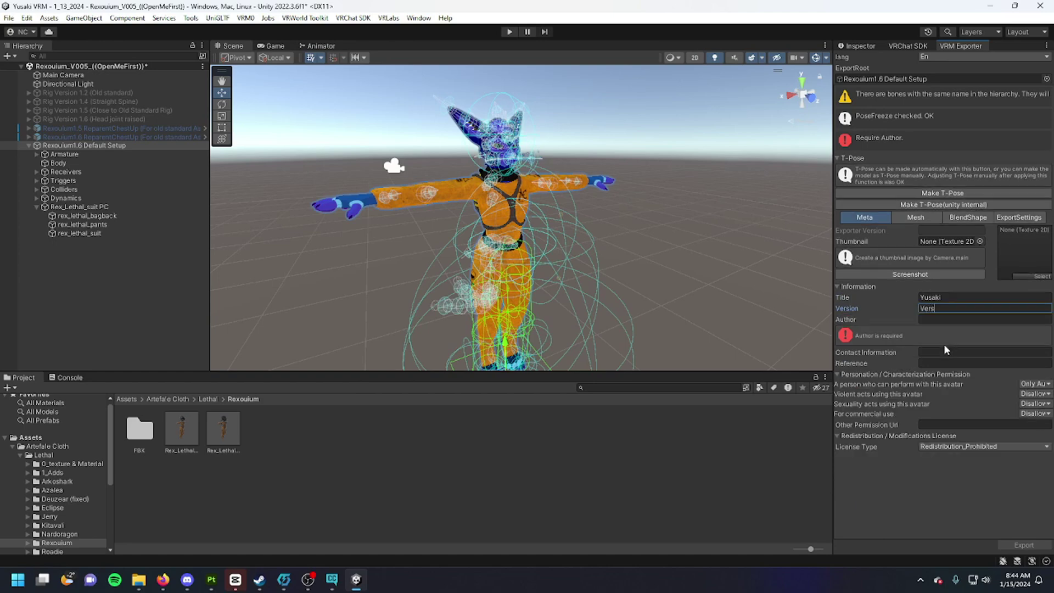
type("ion 2")
key("Tab")
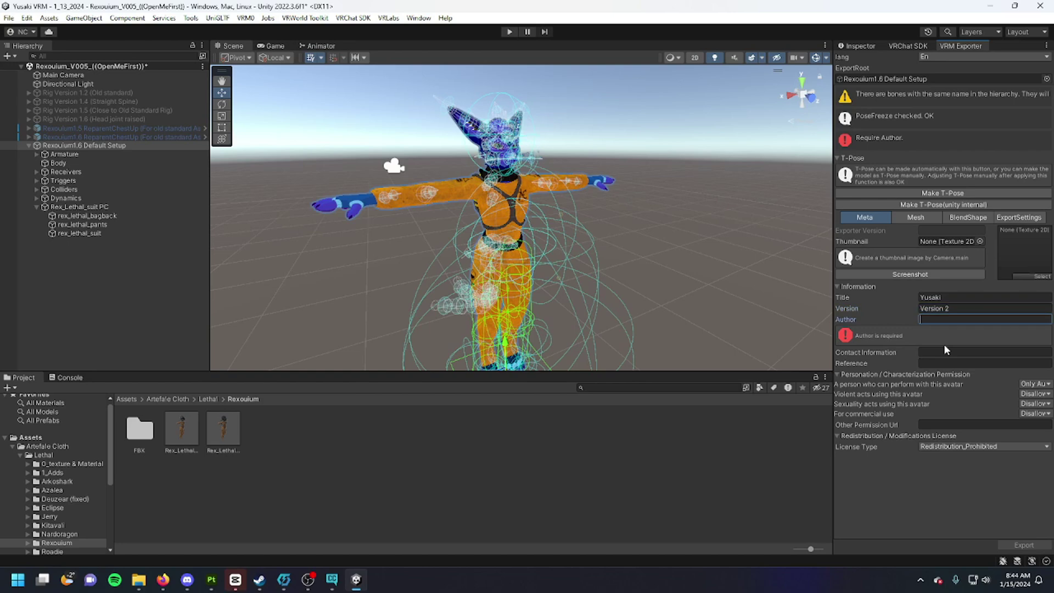
type("Blu the")
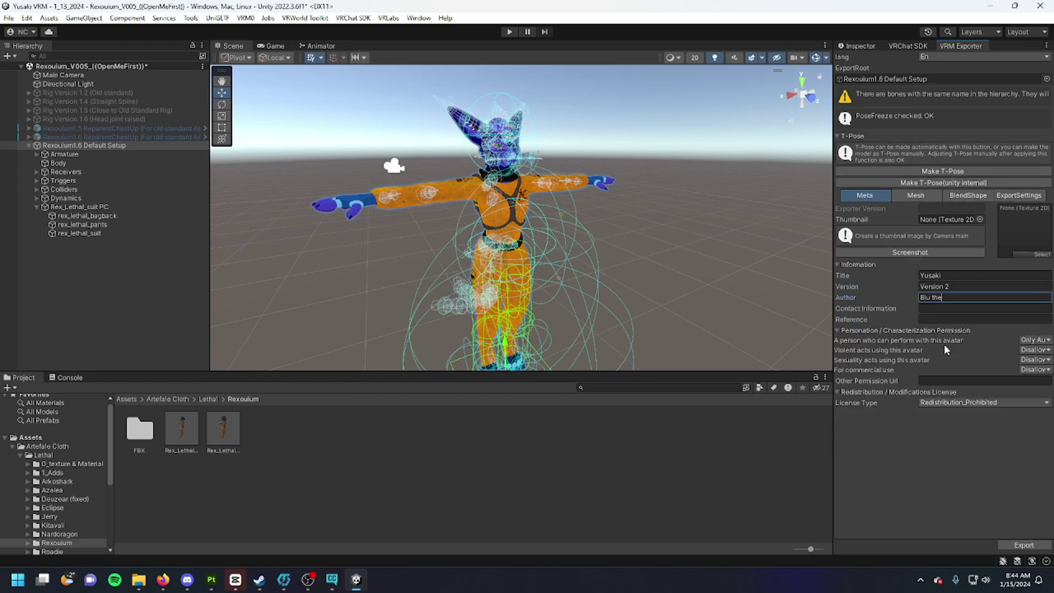
type(" Fox")
left_click(1025, 545)
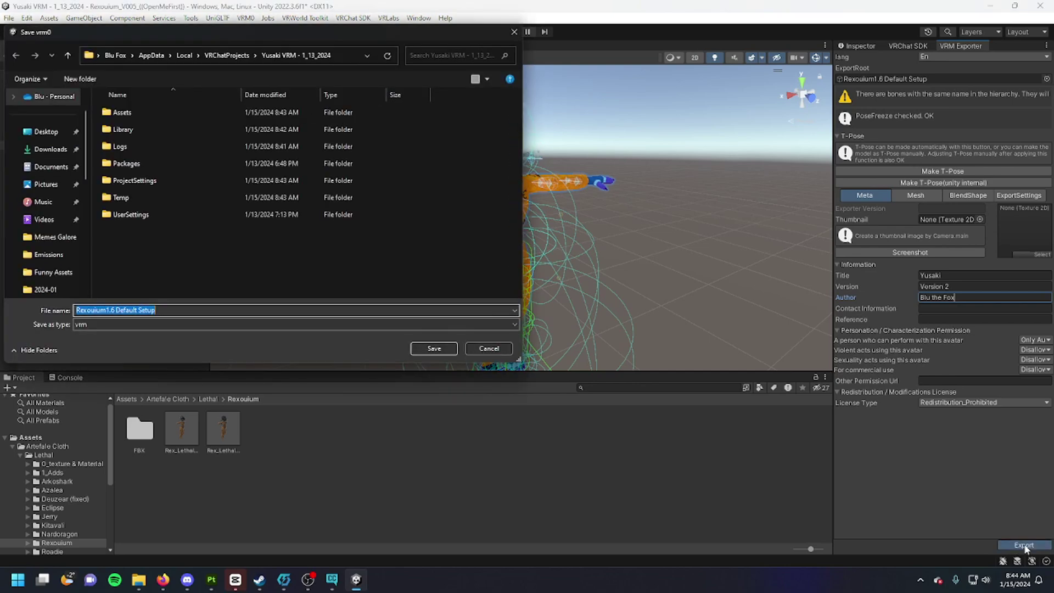
scroll(66, 223, "down", 3)
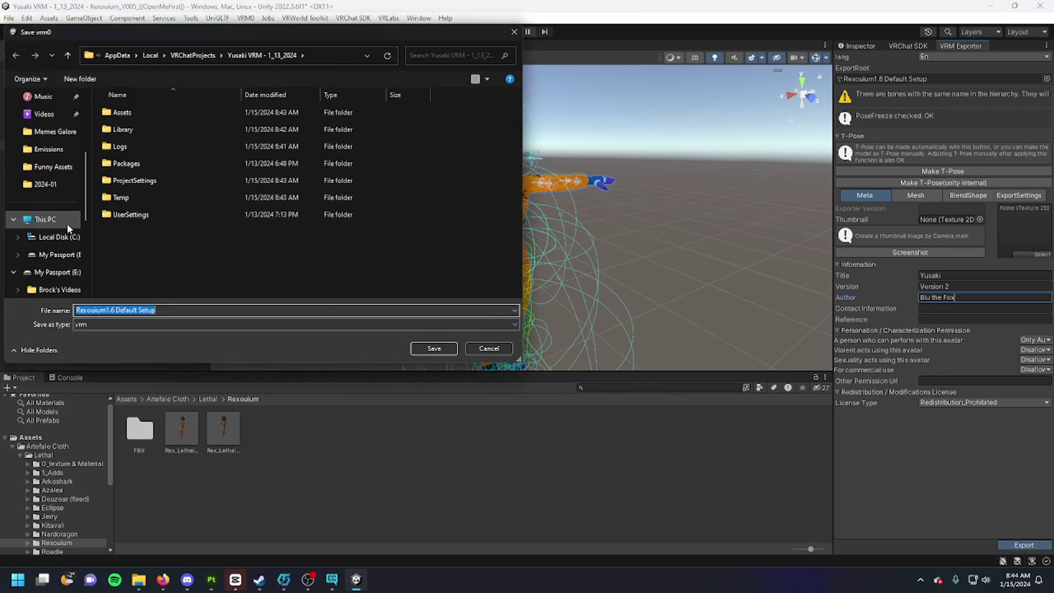
scroll(67, 233, "down", 2)
scroll(60, 275, "down", 1)
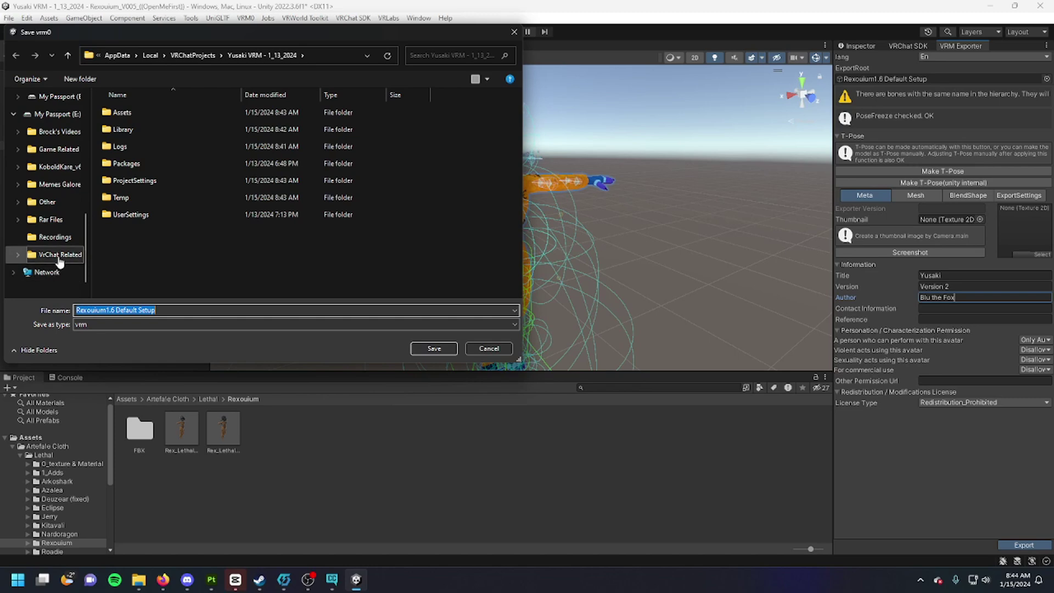
Go to VrChat Related > VRM Models and select the file name to change it to Yusaki.
left_click(58, 272)
double_click(370, 197)
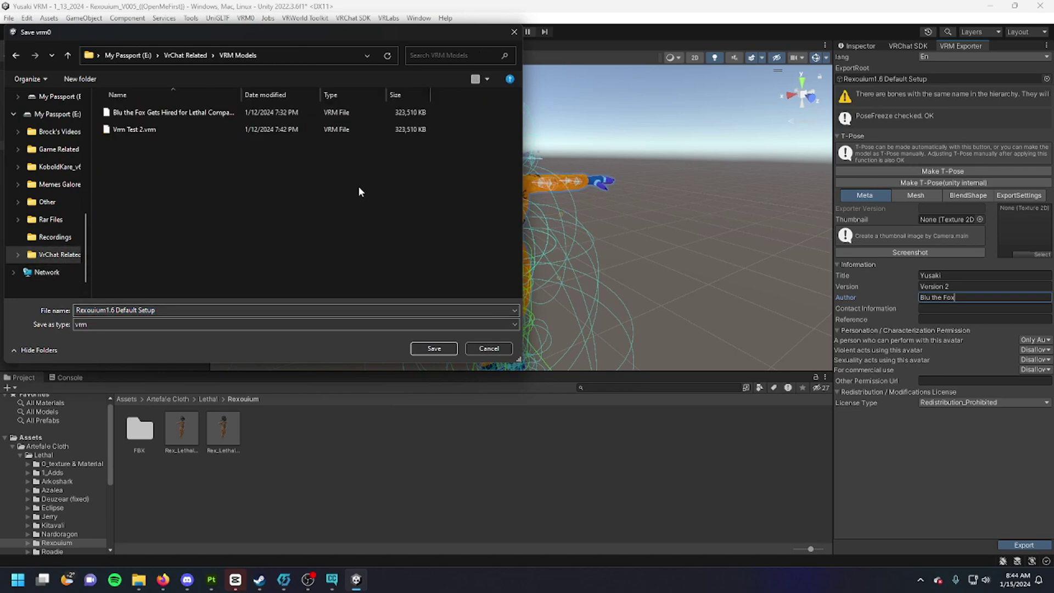
left_click(167, 310)
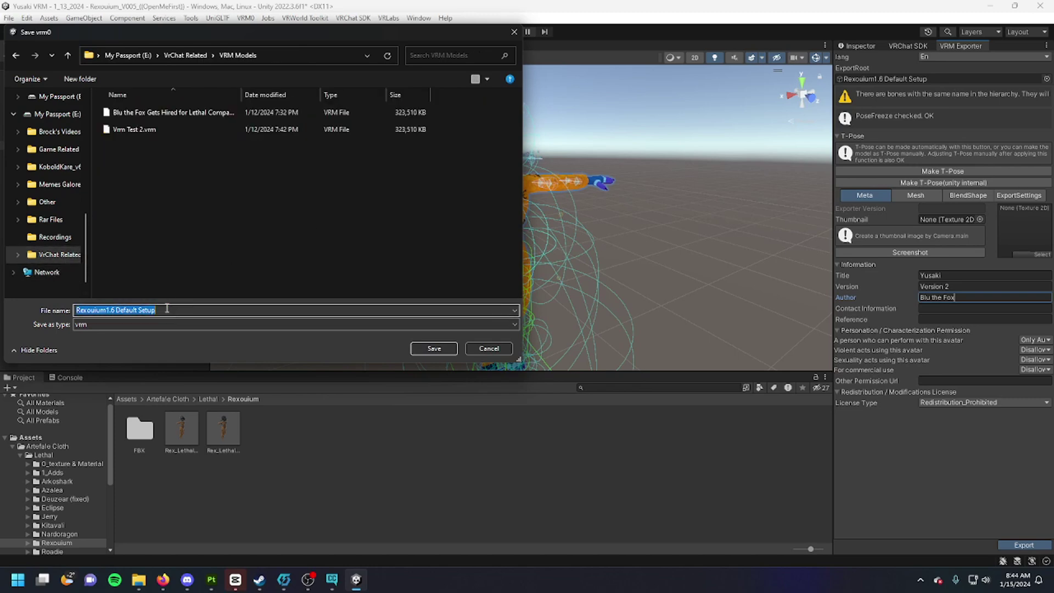
type("Yusaki")
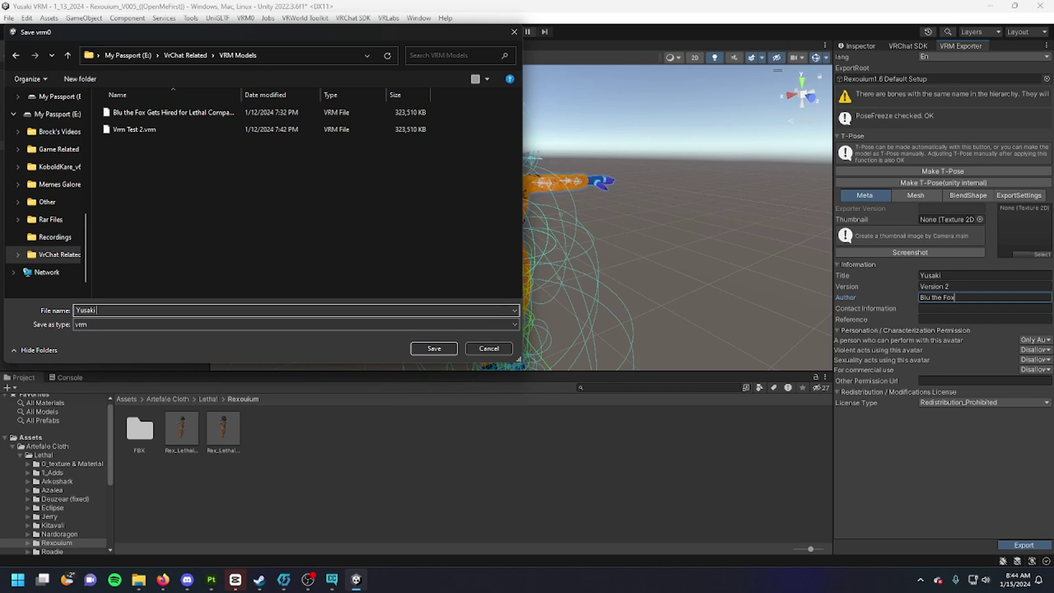
type(" For Le")
type("thalVRM")
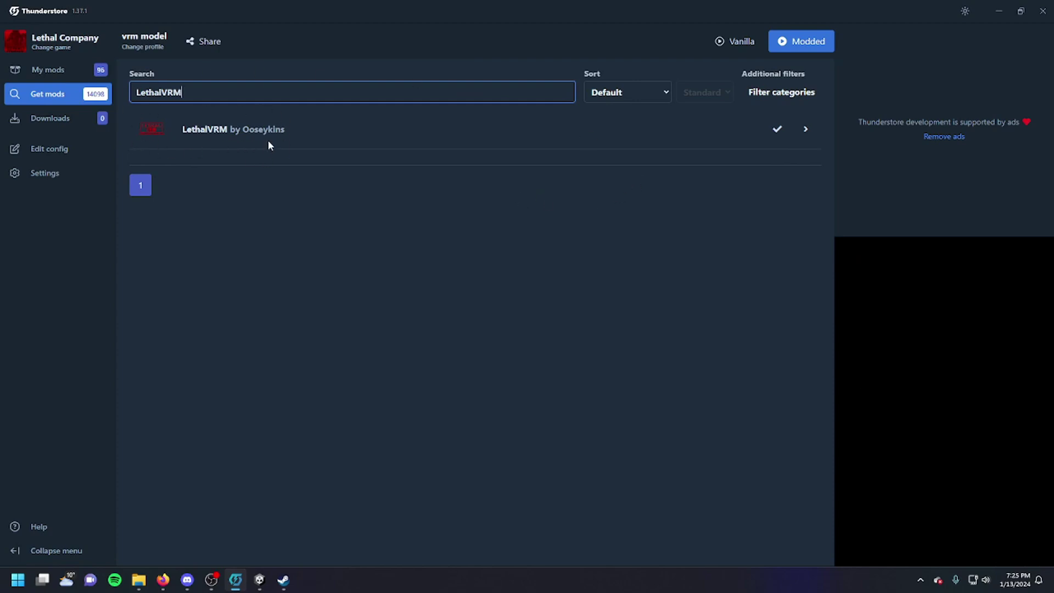
Check the installed LethalVRM mod details, then bring up Lethal Company in Steam.
left_click(298, 132)
left_click(312, 132)
mouse_move(259, 579)
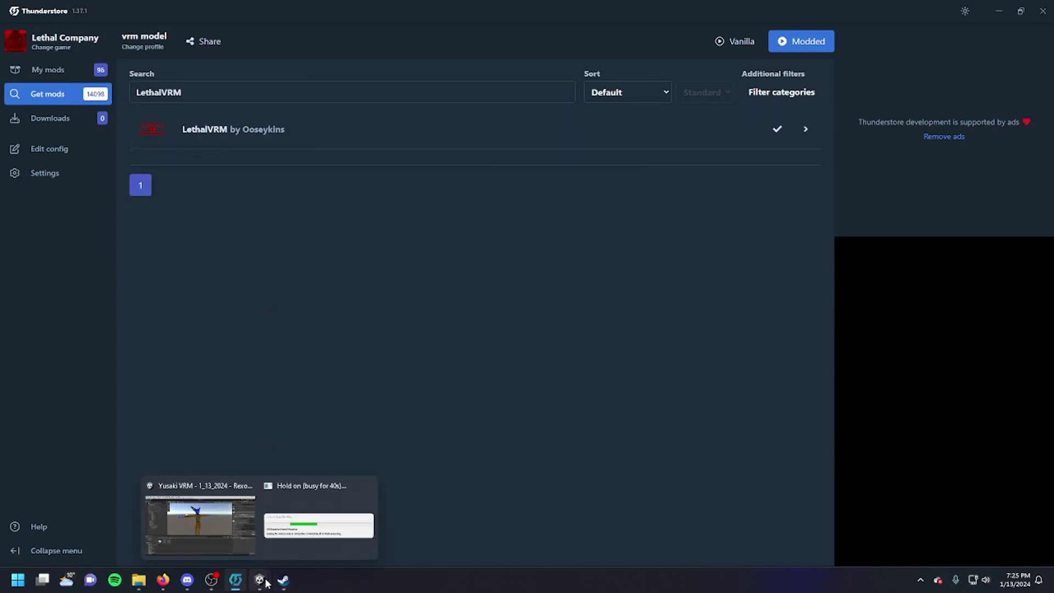
left_click(283, 580)
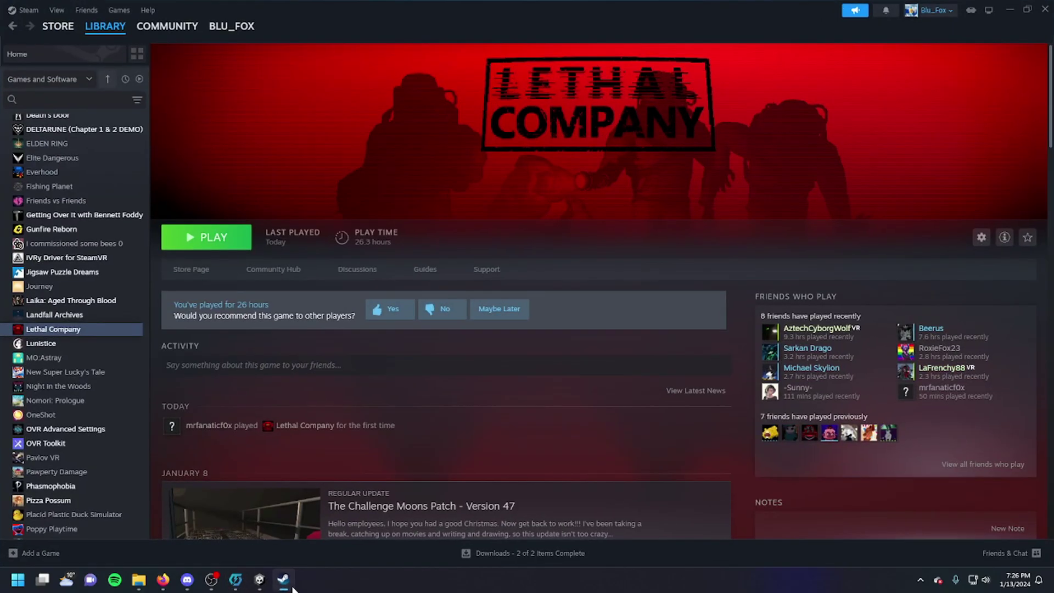
Browse Lethal Company's local install files and dismiss the Version 47 patch notes.
left_click(982, 238)
left_click(930, 314)
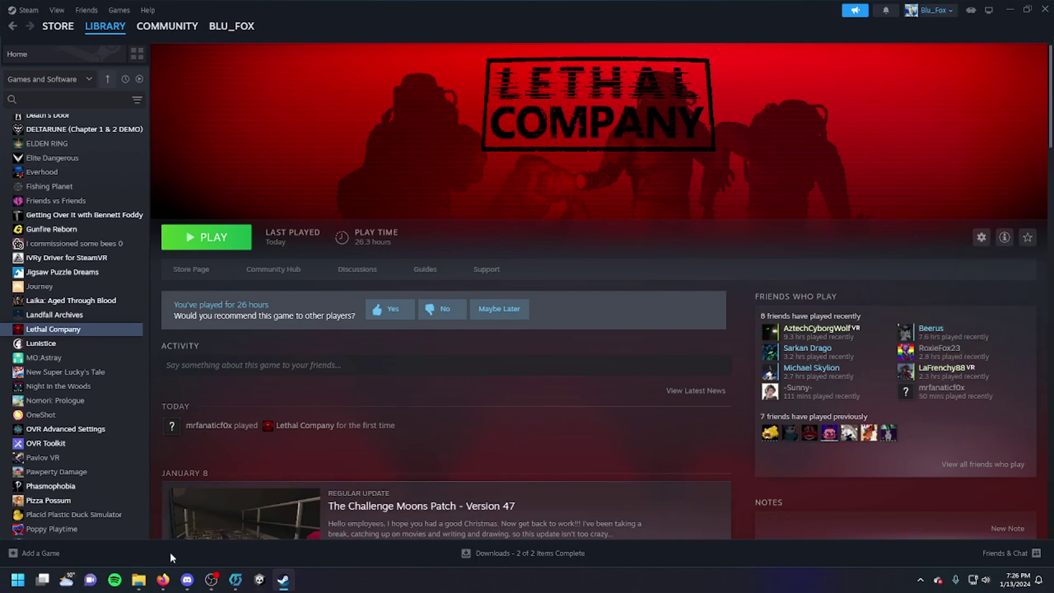
mouse_move(139, 581)
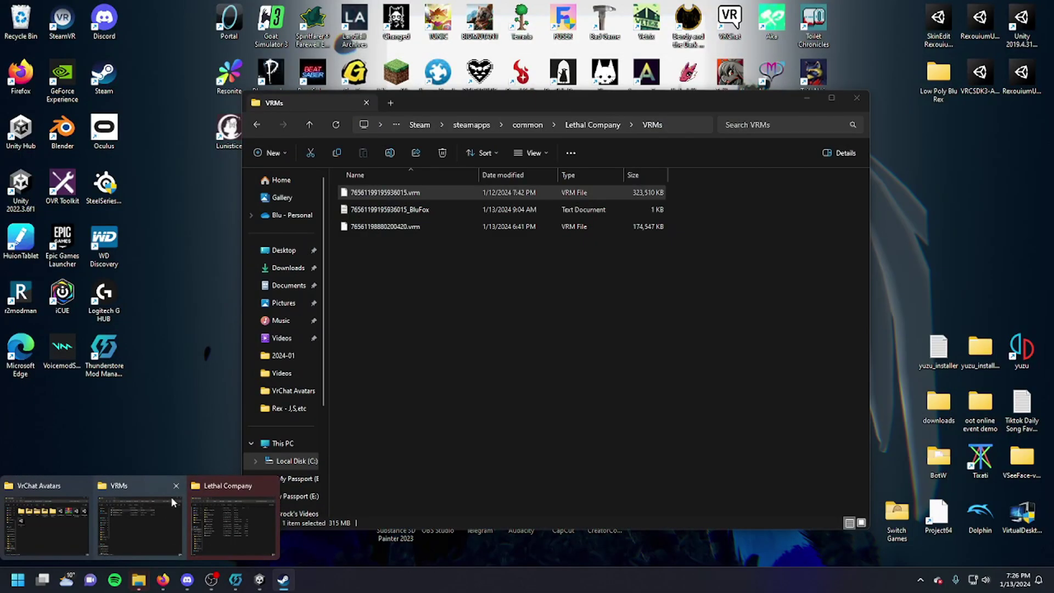
left_click(175, 485)
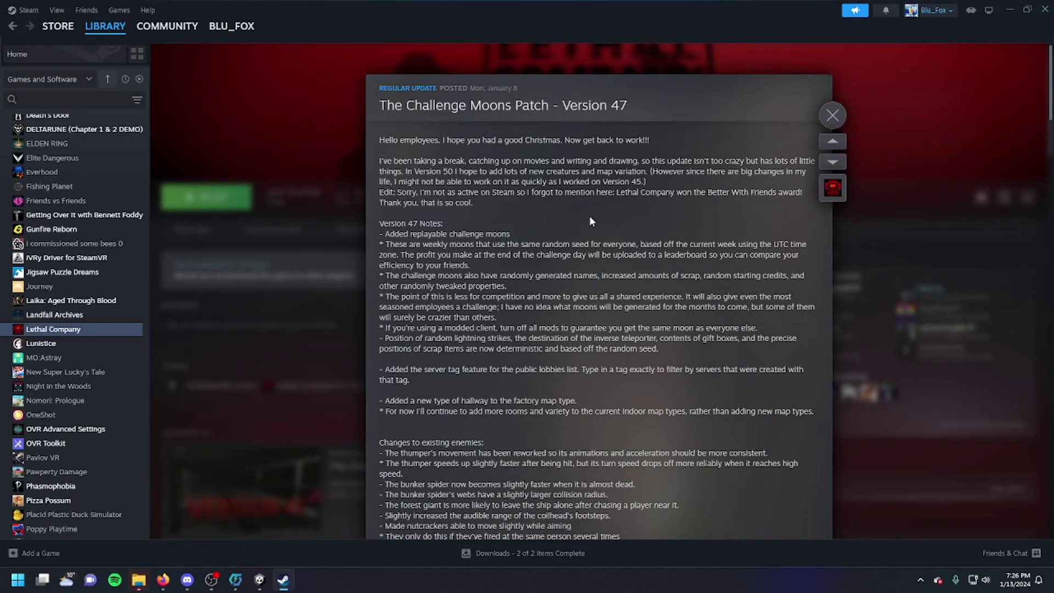
key("Escape")
left_click(182, 519)
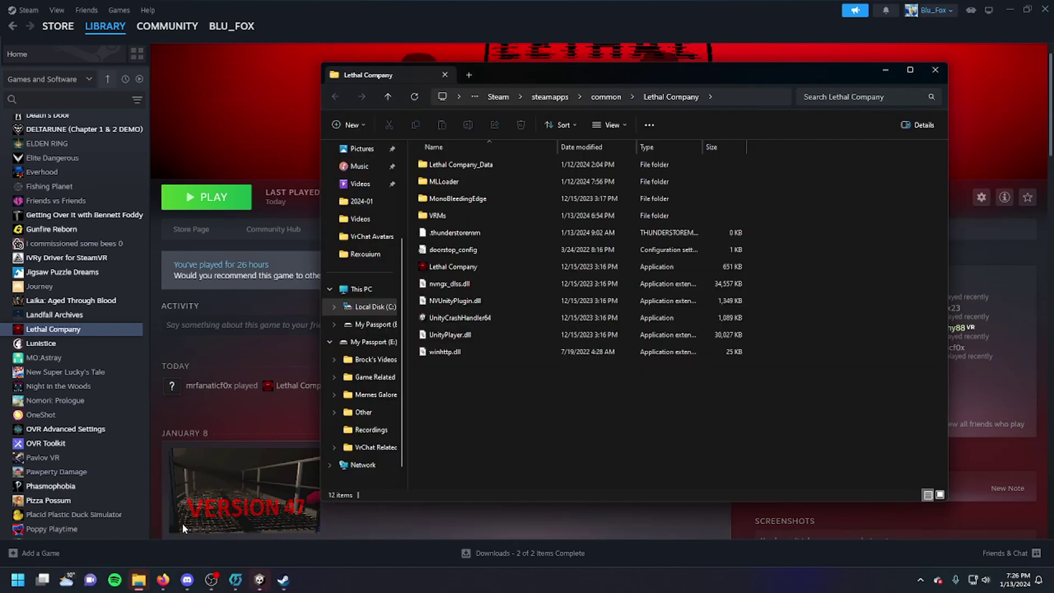
Arrange the VRMs window on the right and the VrChat Avatars window on the left.
double_click(470, 214)
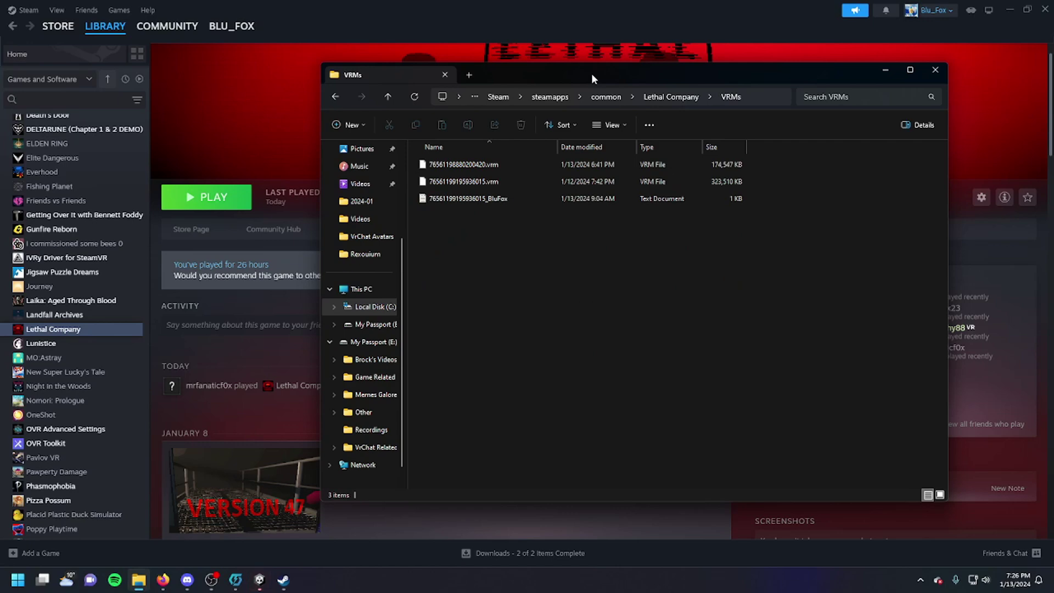
left_click_drag(591, 73, 650, 74)
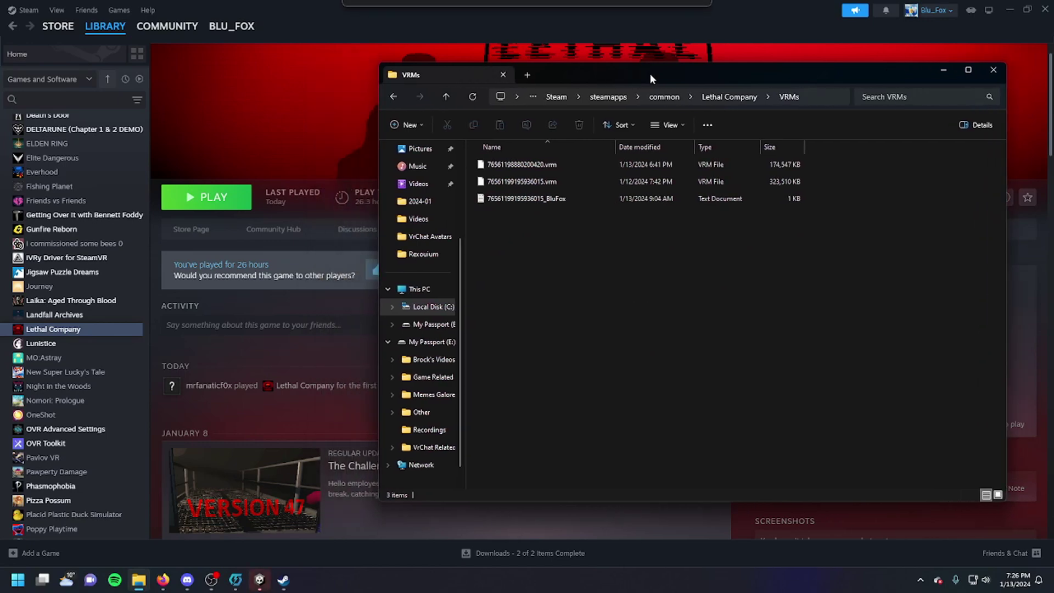
left_click(139, 581)
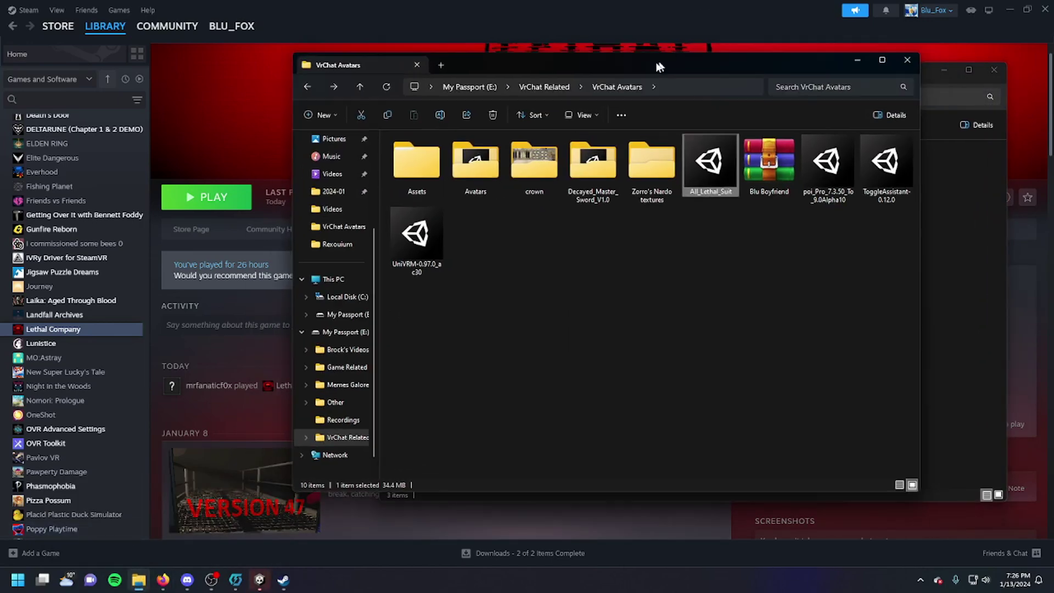
left_click_drag(651, 62, 346, 87)
left_click_drag(626, 78, 832, 93)
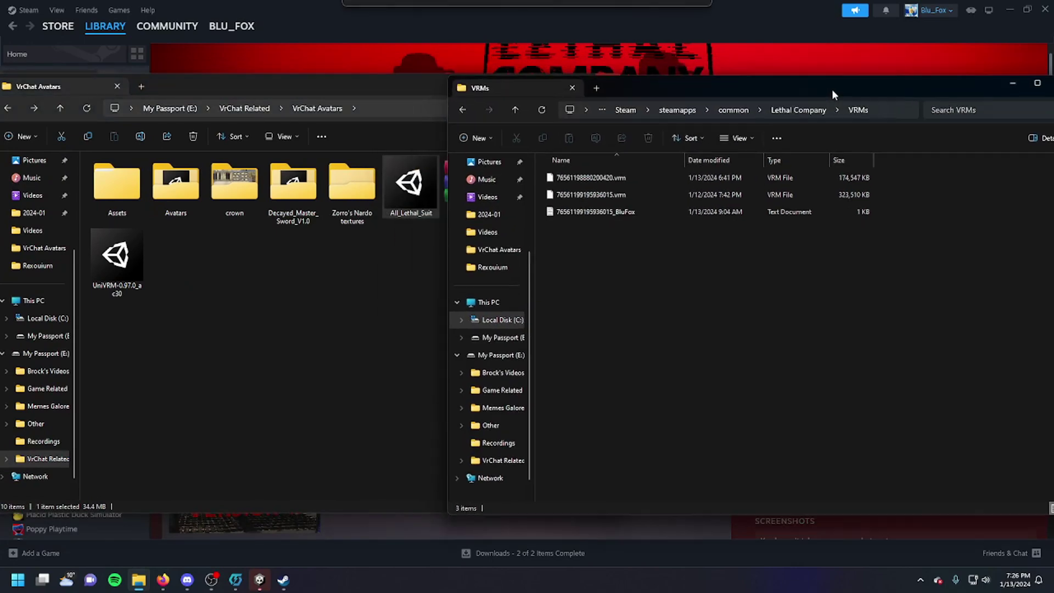
Open VrChat Related > VRM Models alongside the Lethal Company VRMs folder.
left_click(48, 458)
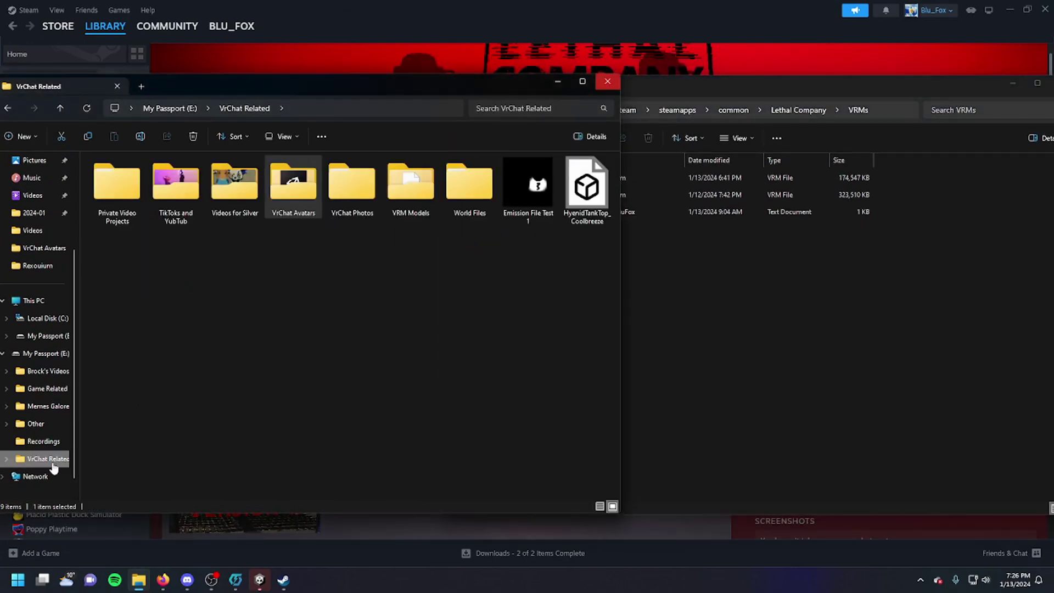
double_click(411, 189)
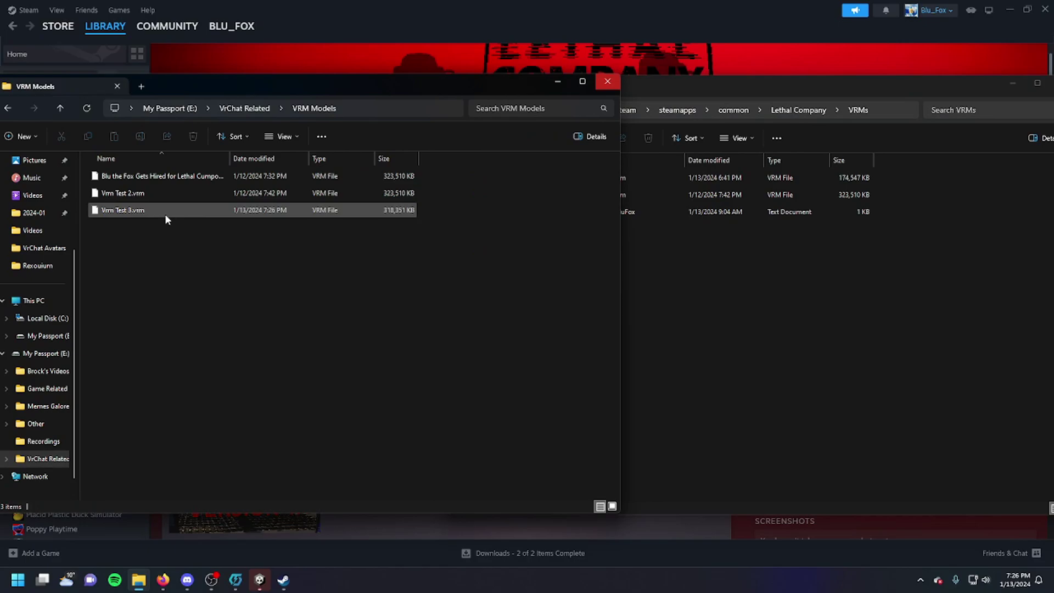
left_click(260, 580)
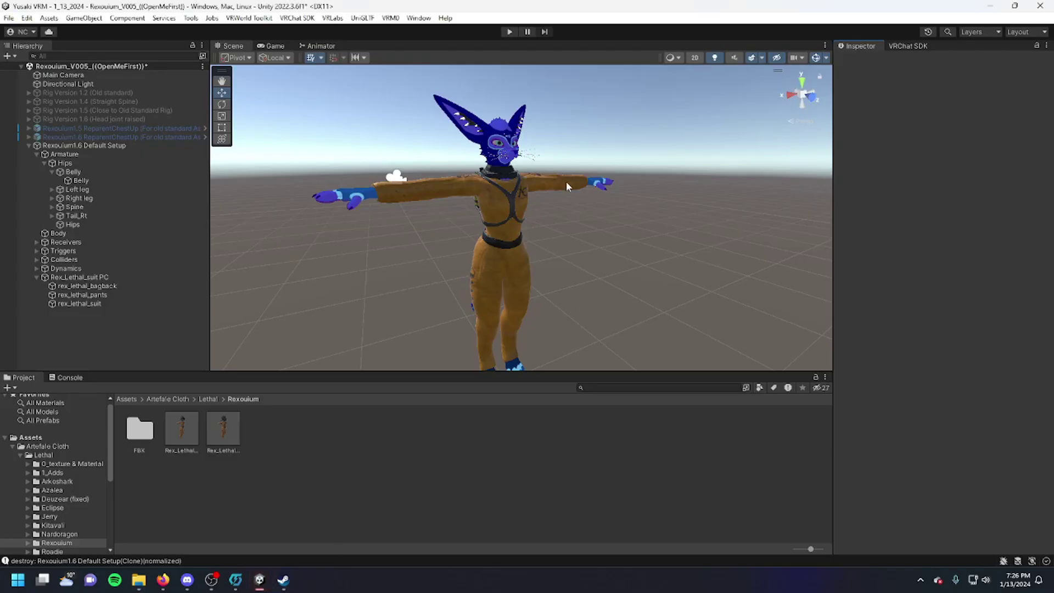
mouse_move(139, 579)
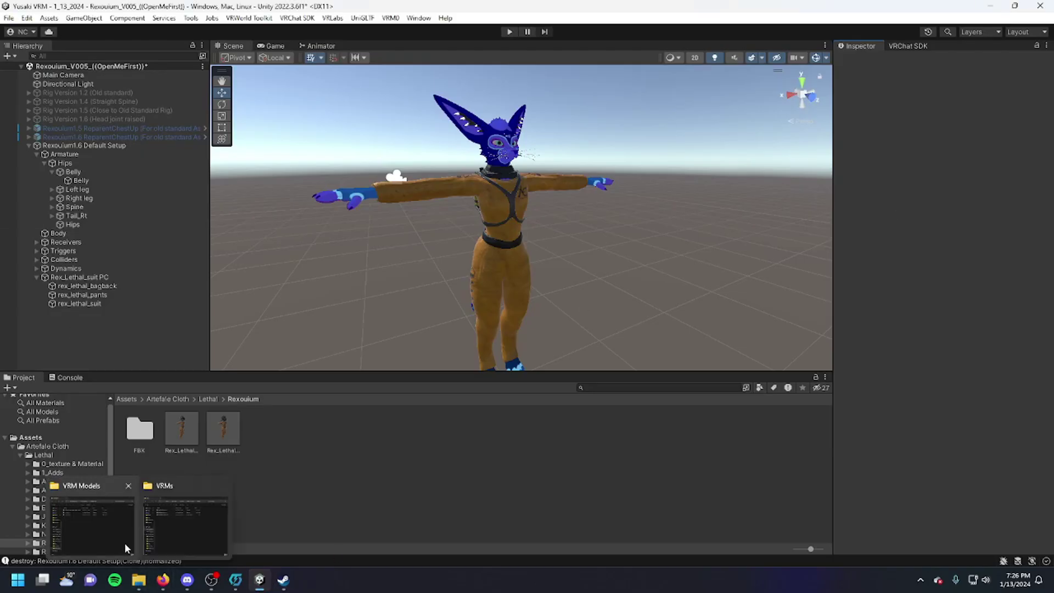
left_click(125, 542)
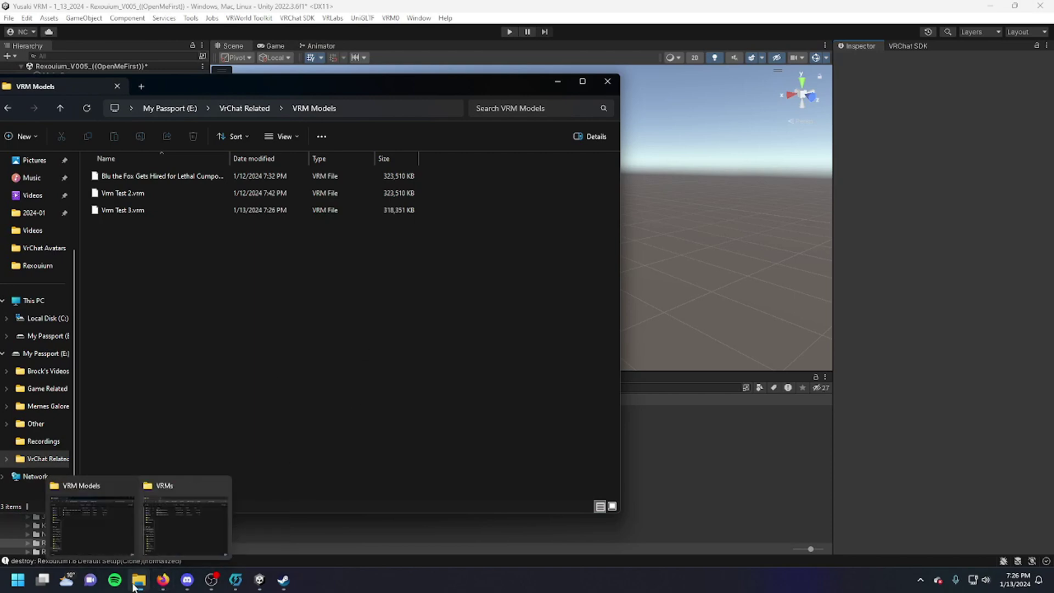
left_click(206, 507)
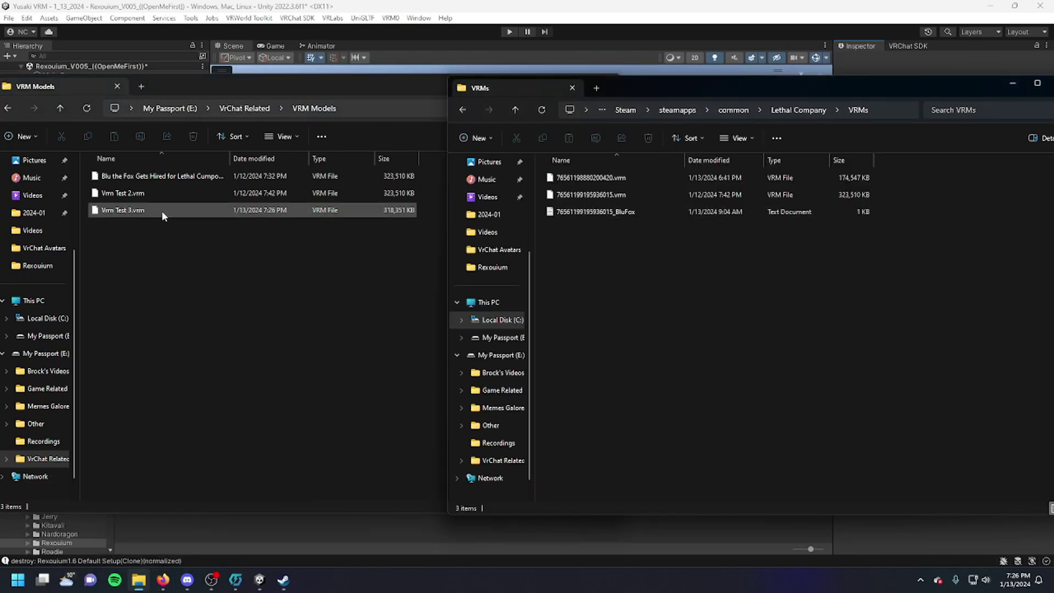
Copy Vrm Test 3.vrm into VRMs and copy the numeric ID from the BluFox text file.
left_click_drag(172, 210, 688, 286)
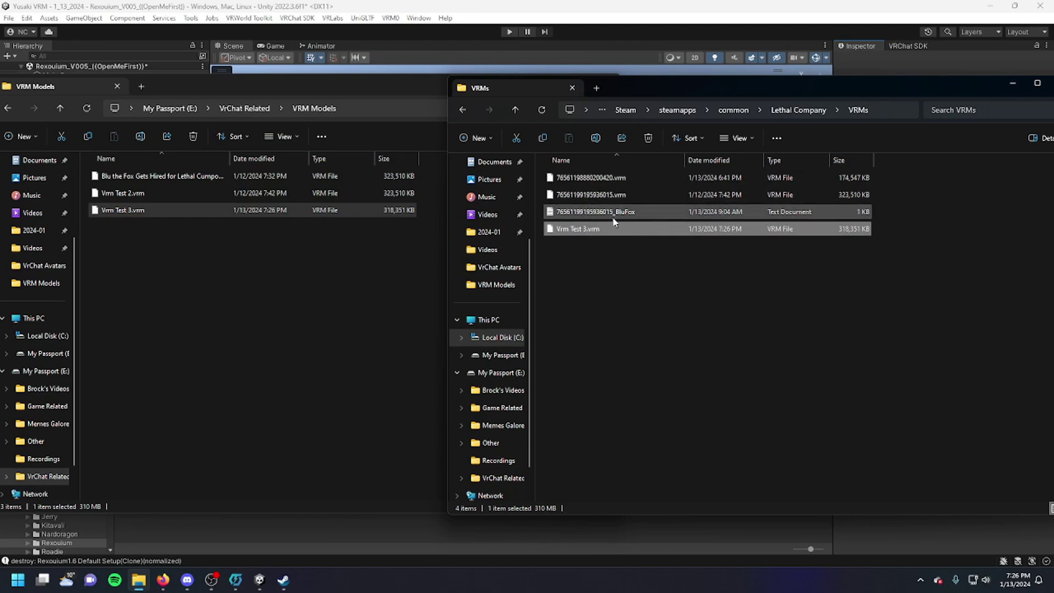
left_click(612, 217)
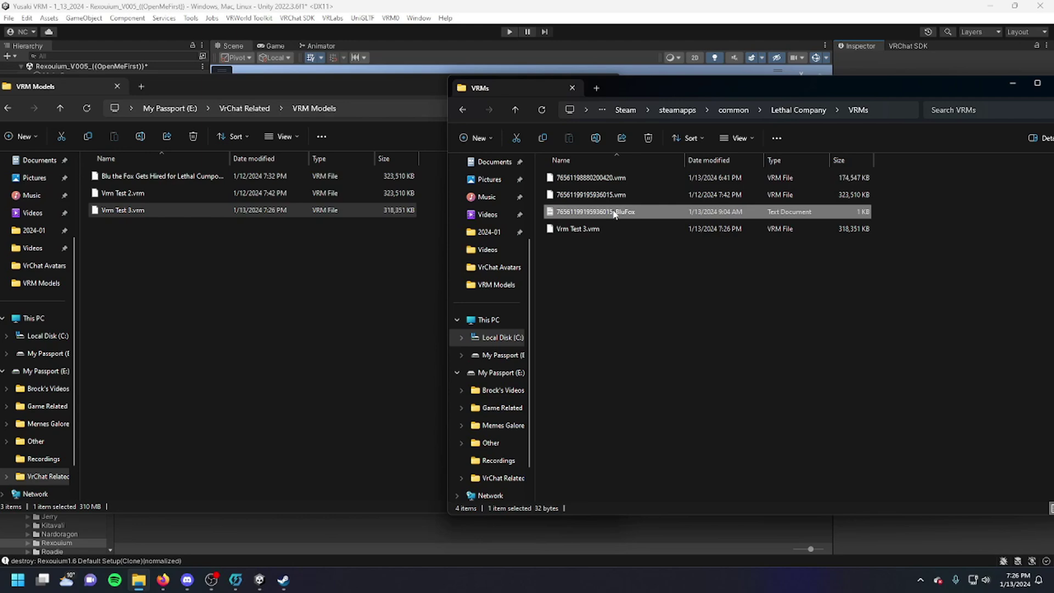
right_click(614, 214)
left_click(672, 222)
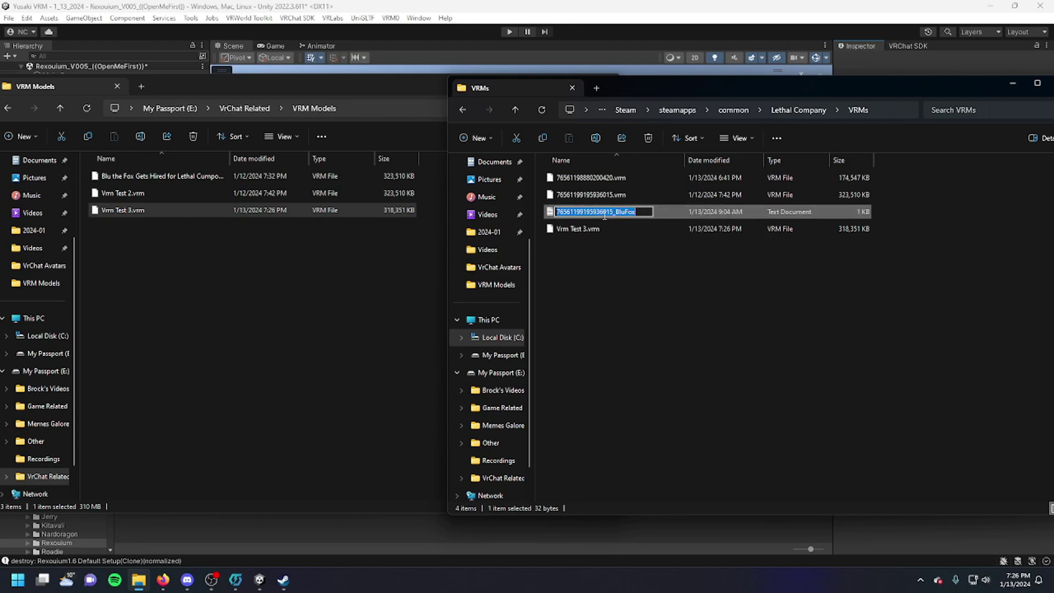
left_click(616, 212)
left_click_drag(614, 212, 550, 211)
key("ctrl+c")
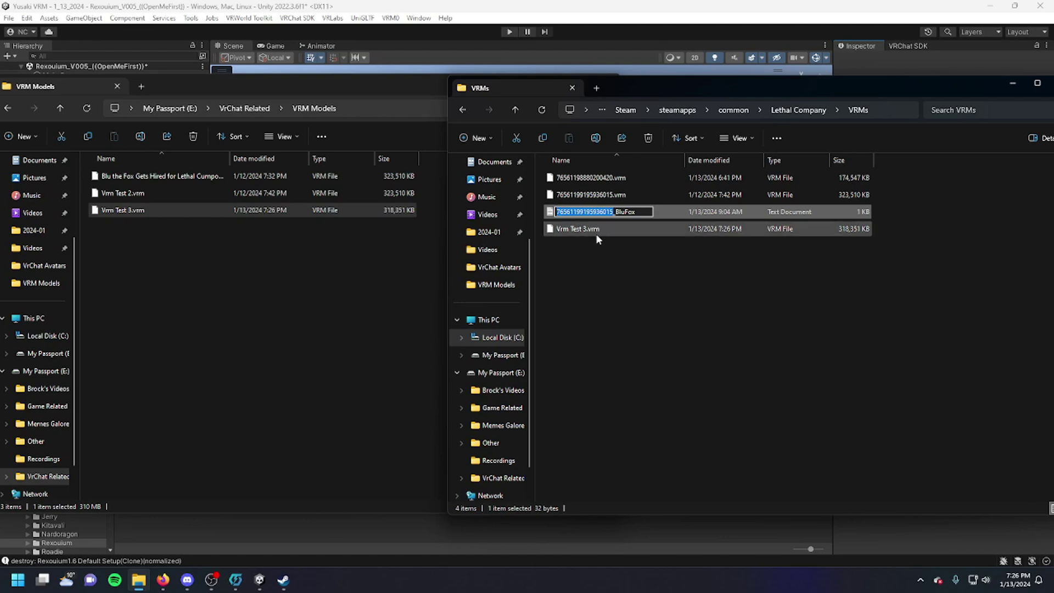
left_click(599, 230)
Delete the older ID-named VRM after the rename clashes with its name.
right_click(599, 230)
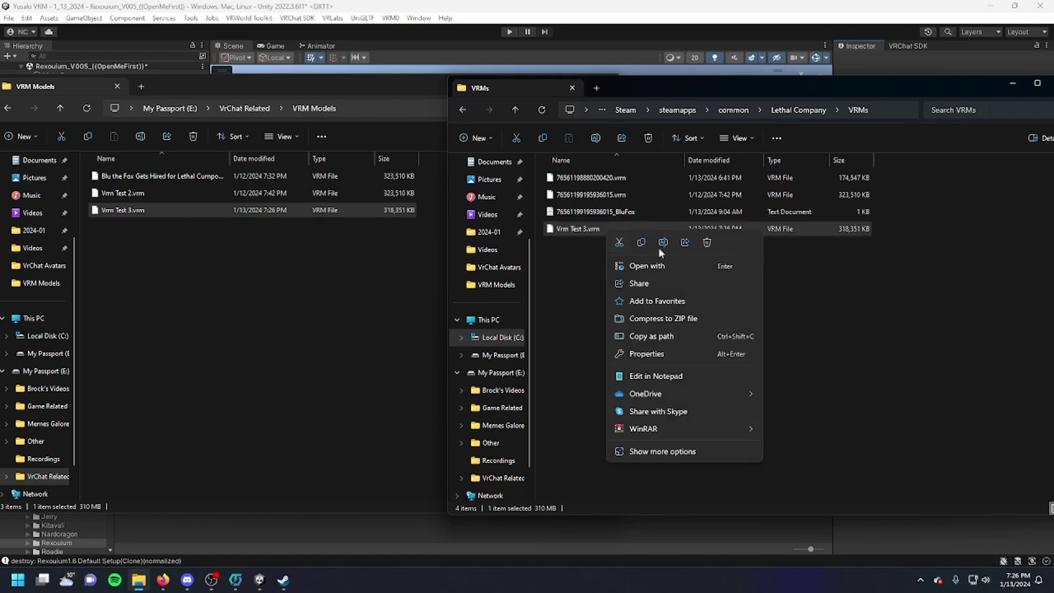
left_click(666, 241)
key("ctrl+v")
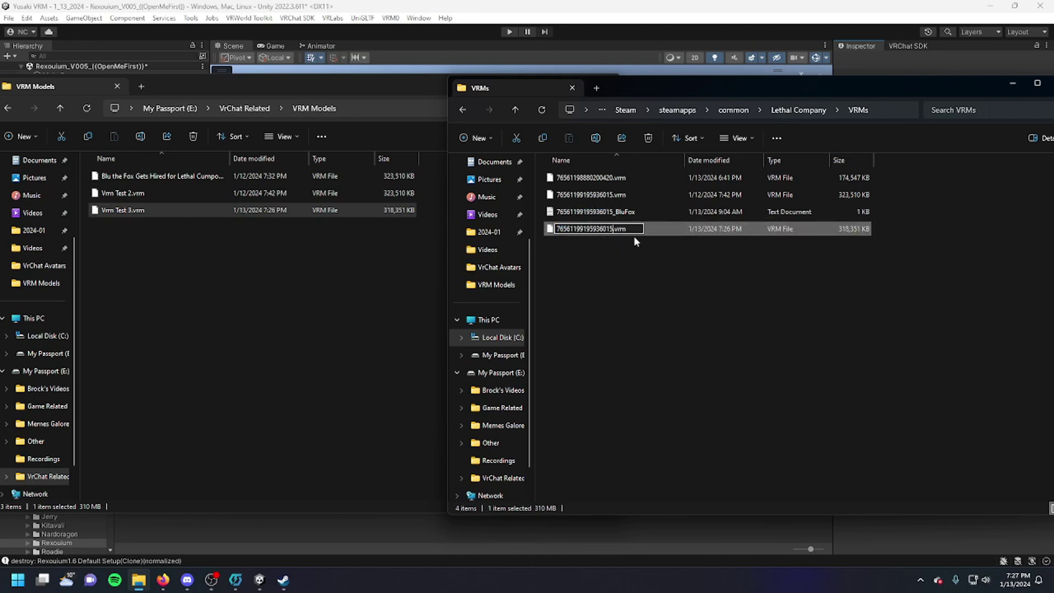
key("Return")
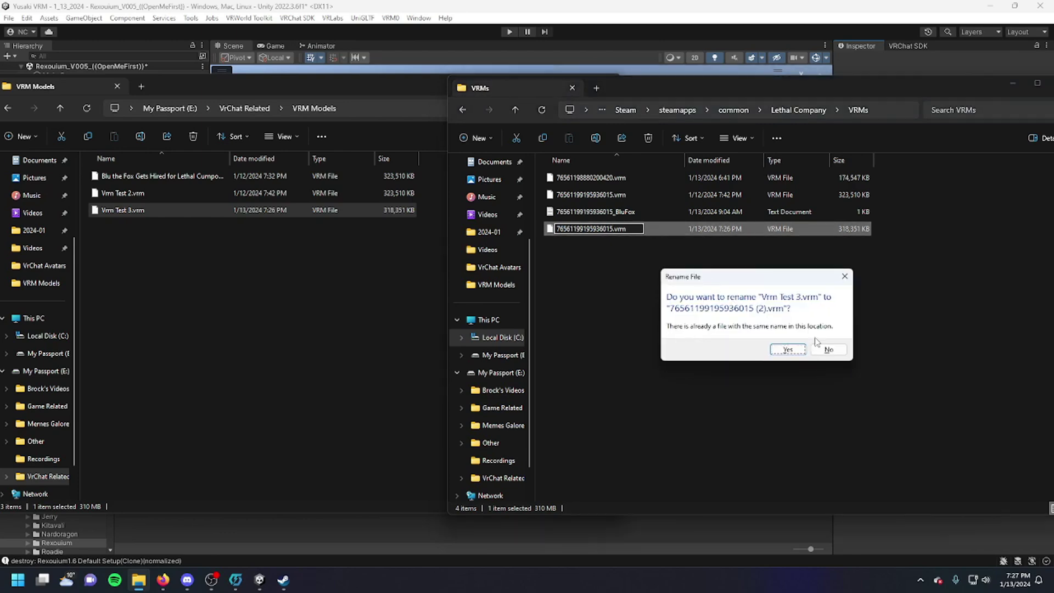
left_click(827, 349)
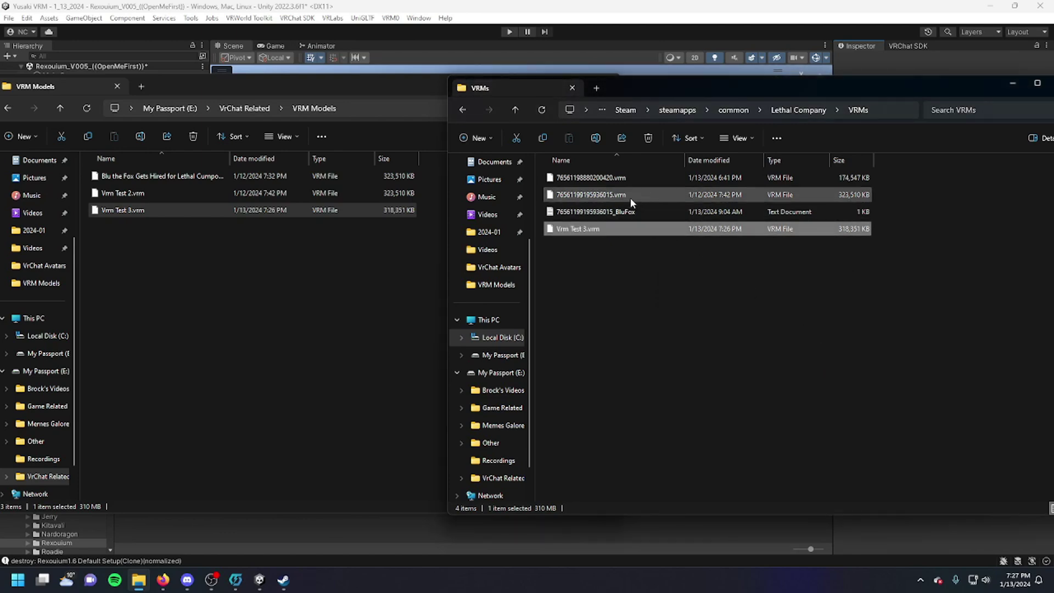
right_click(631, 264)
left_click(581, 248)
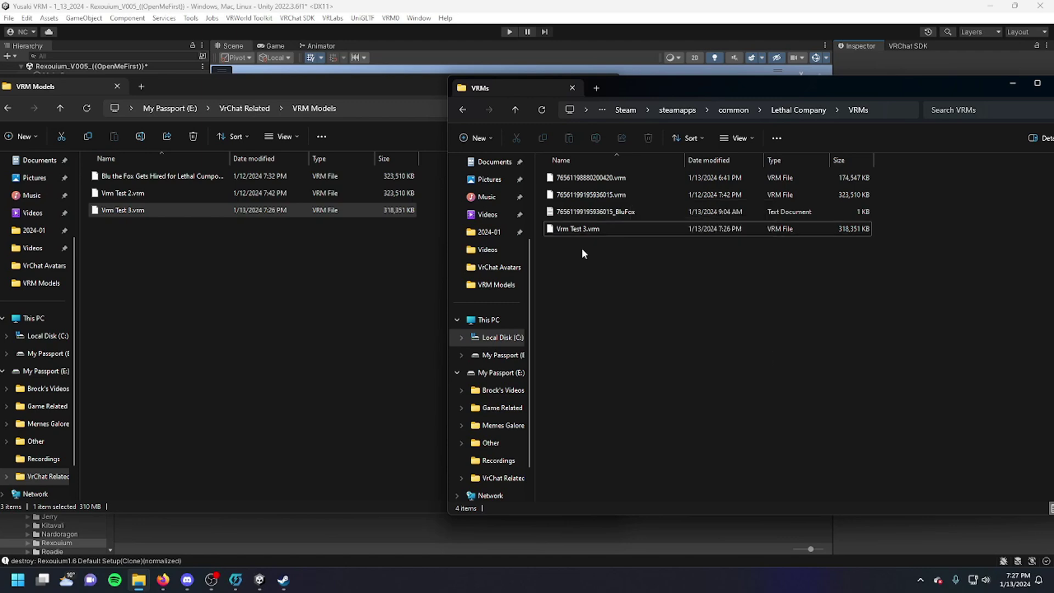
left_click(629, 194)
right_click(629, 194)
left_click(732, 212)
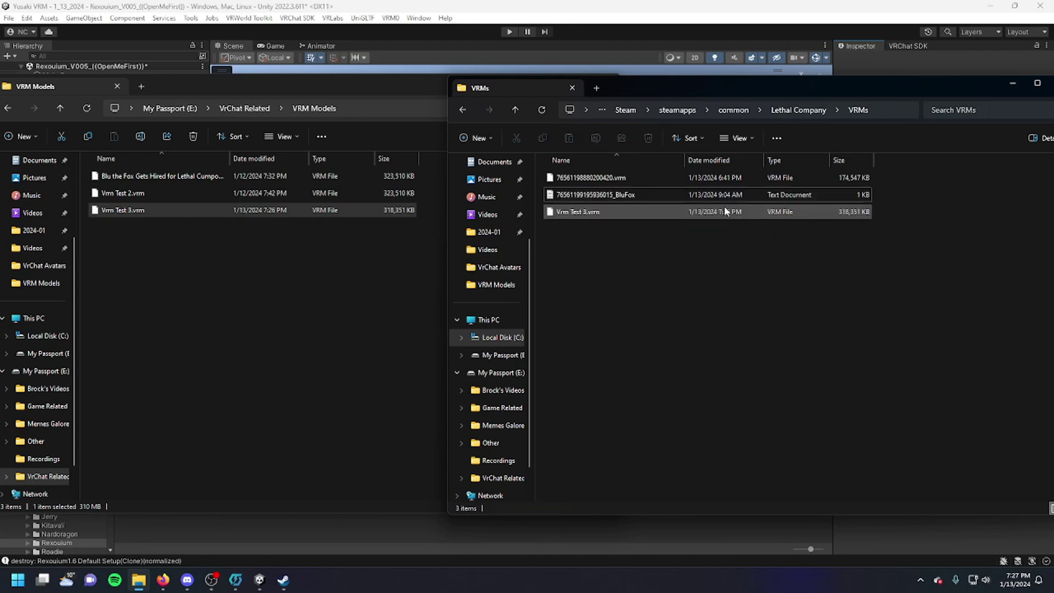
left_click(614, 212)
right_click(614, 212)
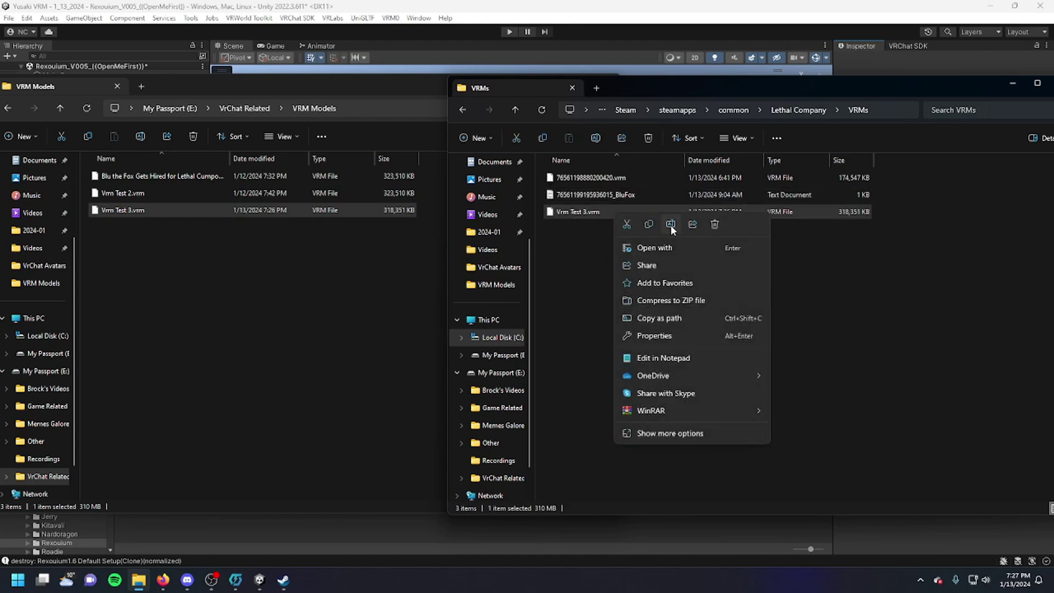
left_click(670, 224)
key("ctrl+v")
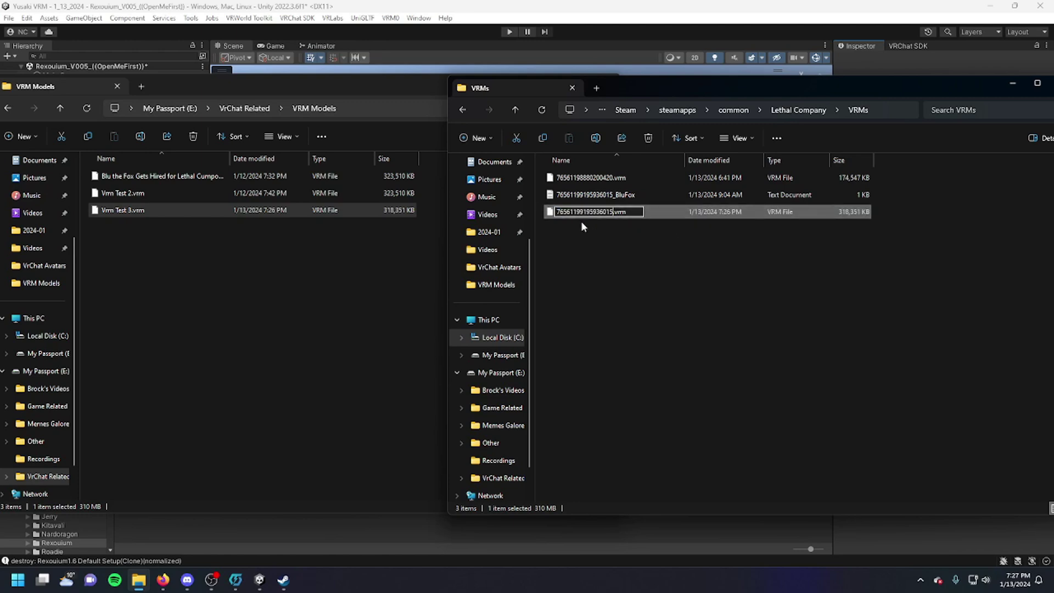
key("Return")
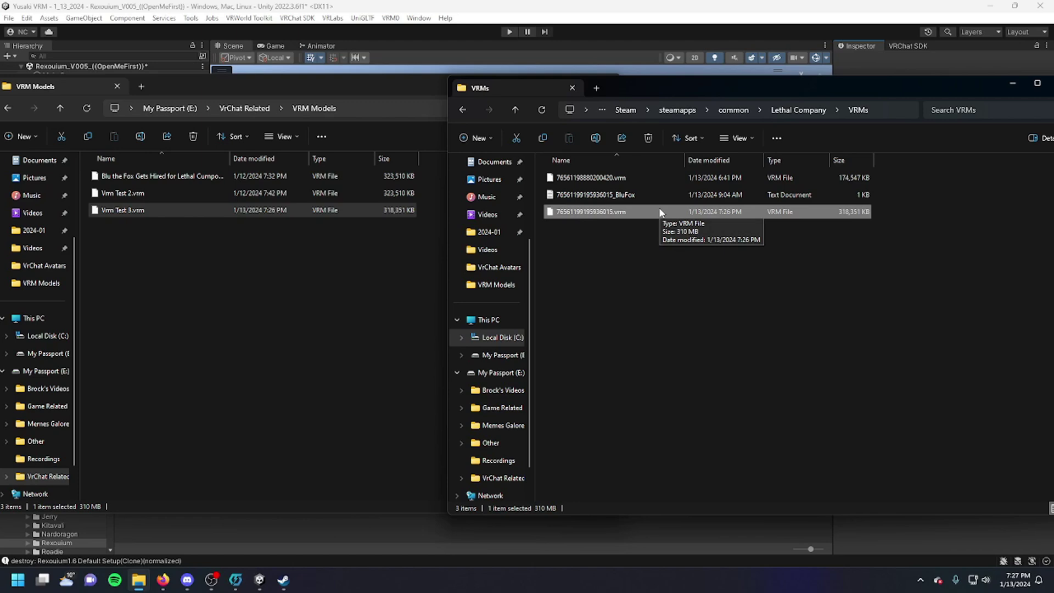
left_click(662, 273)
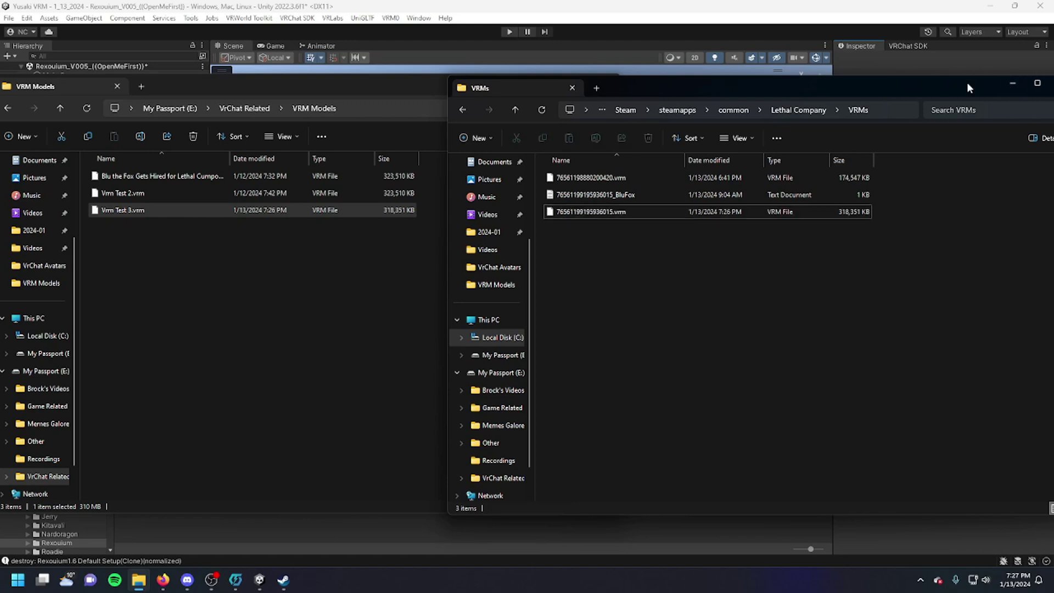
left_click_drag(967, 88, 821, 75)
left_click(914, 74)
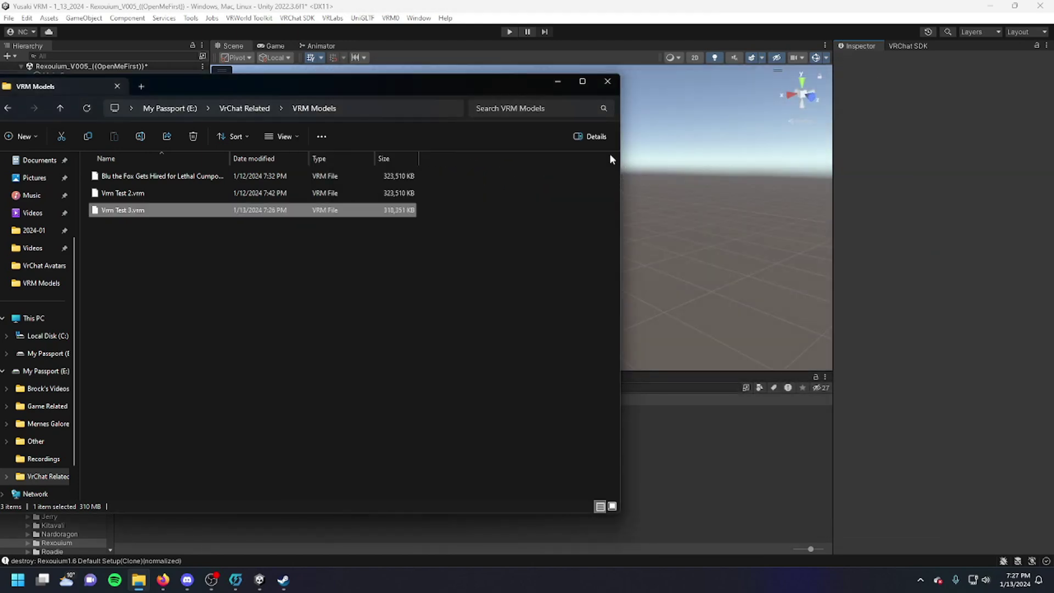
Close the VRM Models window and launch Lethal Company modded from Thunderstore.
left_click(606, 81)
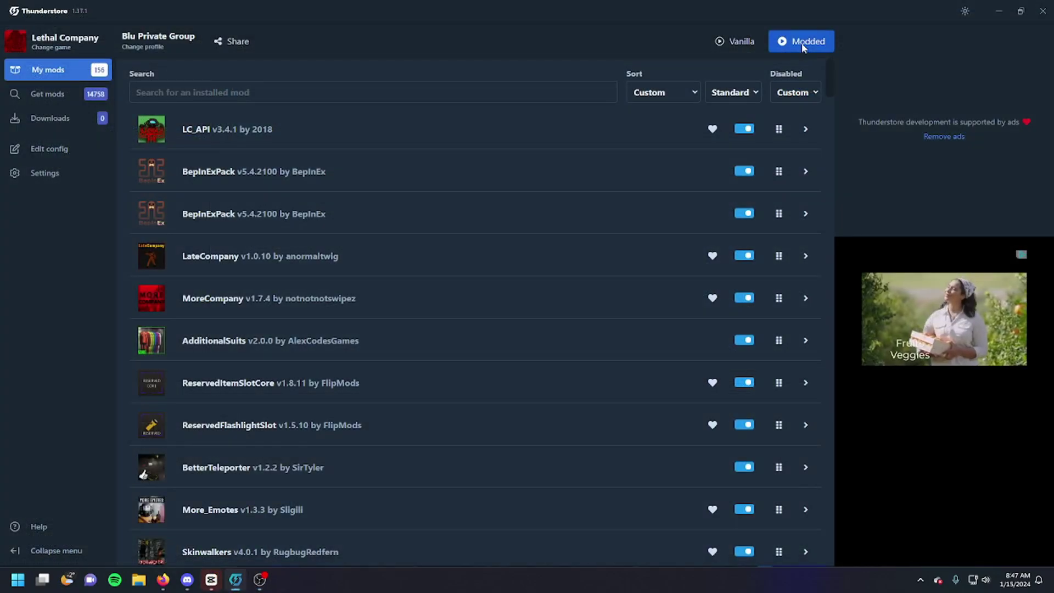
left_click(802, 44)
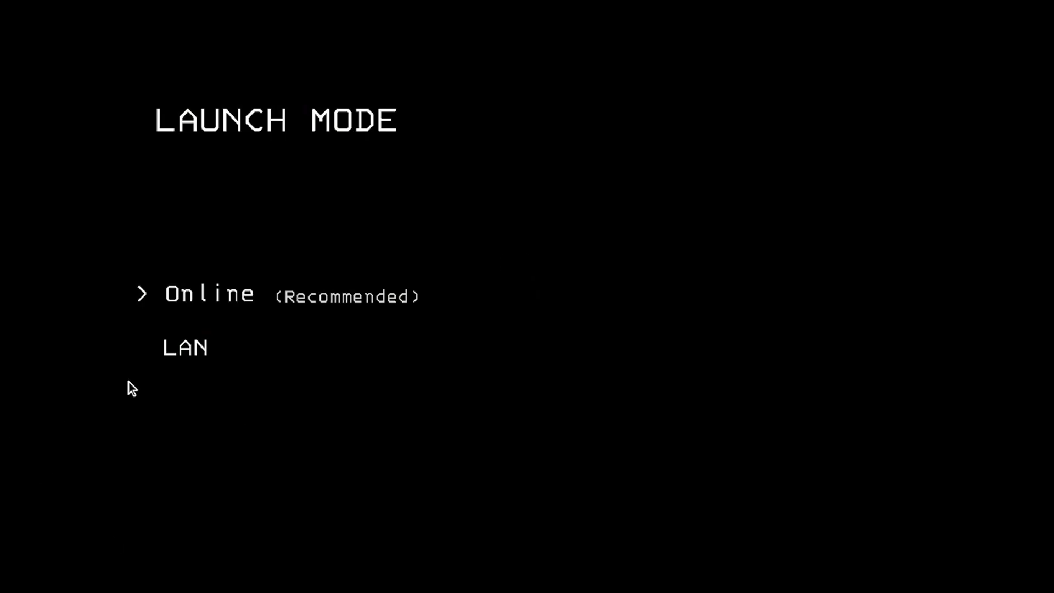
Host a friends-only Online crew on save File 3 and load into the ship.
left_click(201, 296)
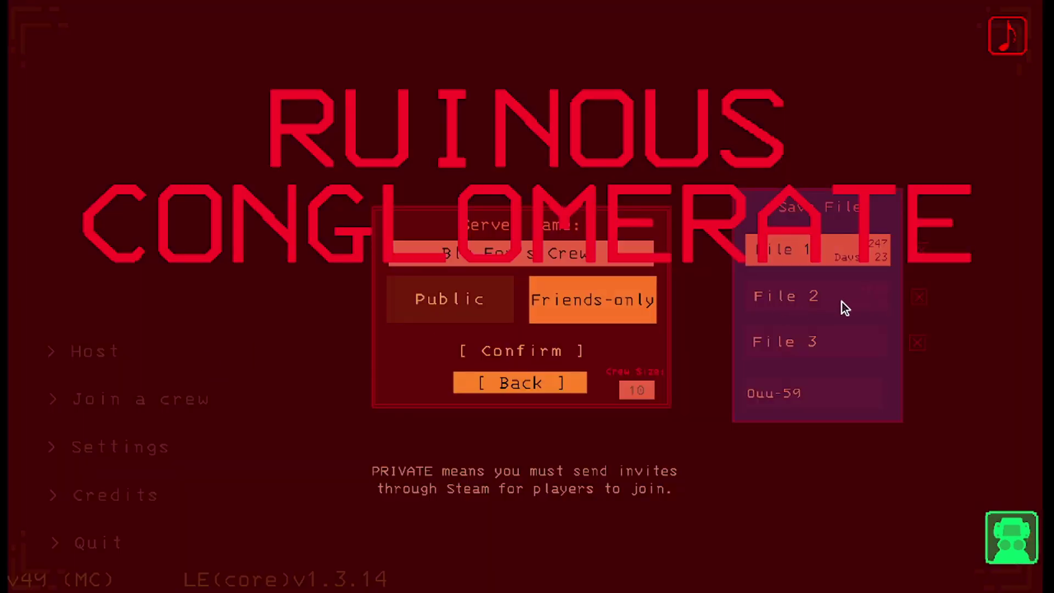
left_click(846, 342)
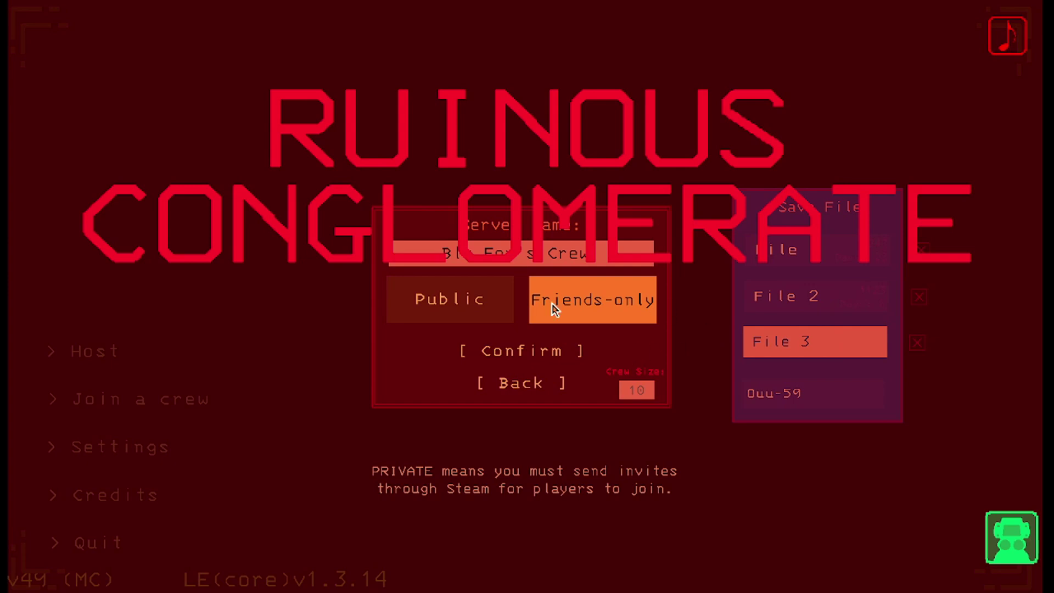
left_click(520, 350)
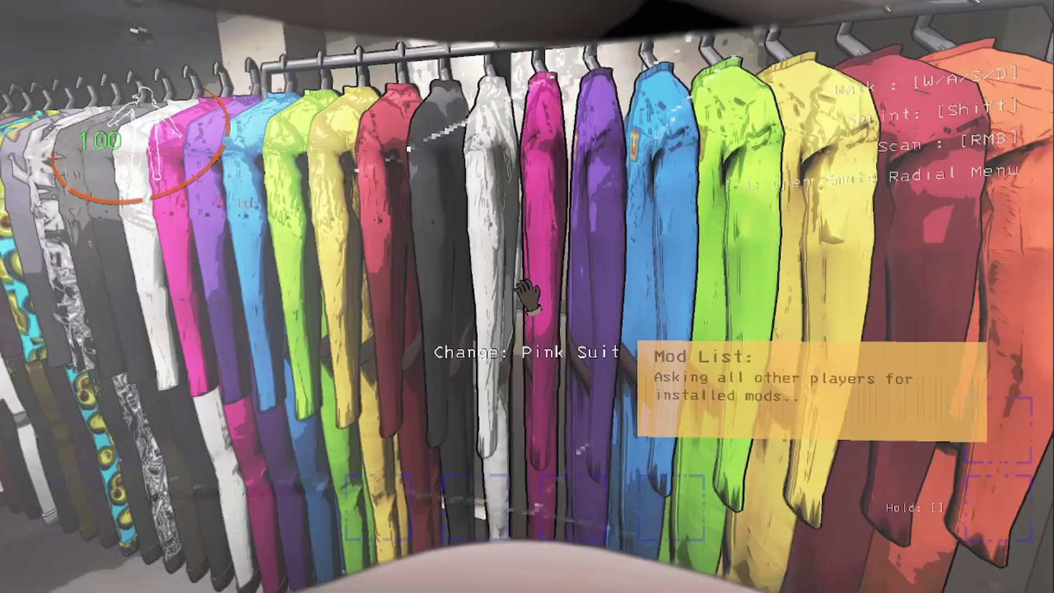
Walk the Lethal-suited fox avatar along the ship corridor, viewing its front, back and sides.
key("w")
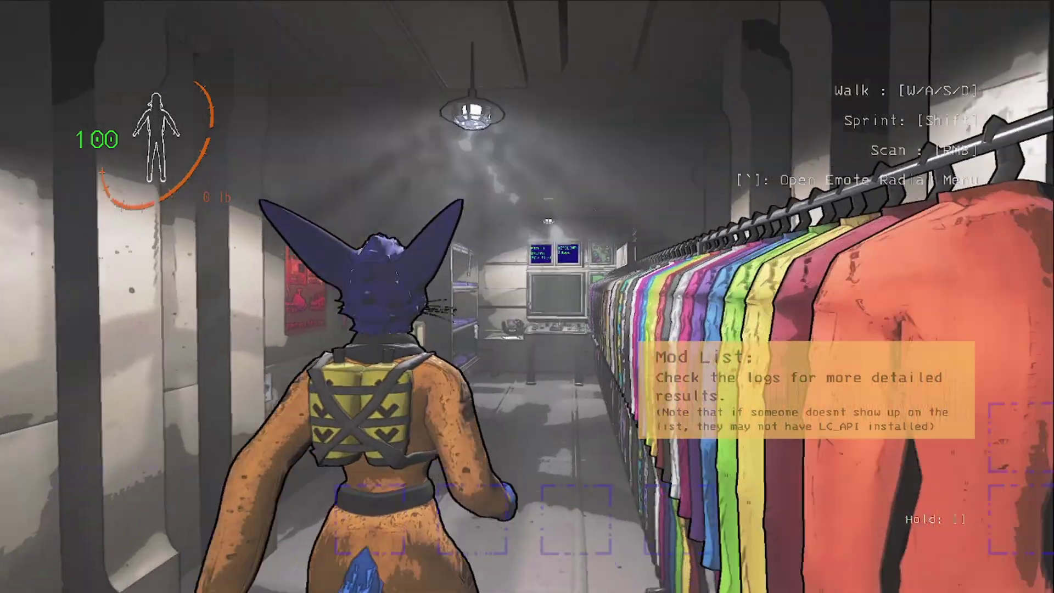
key("s")
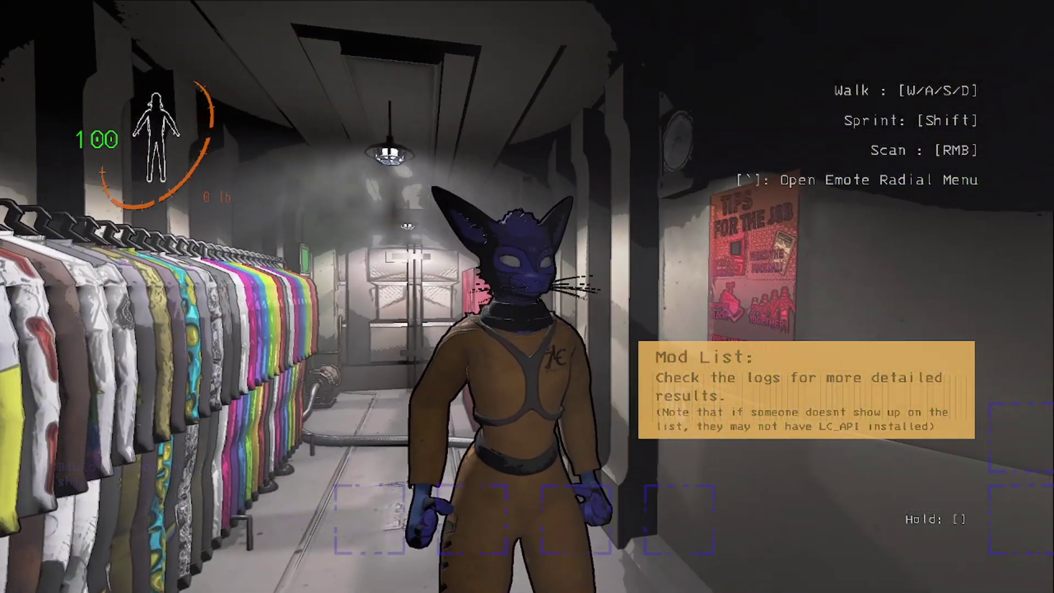
key("w")
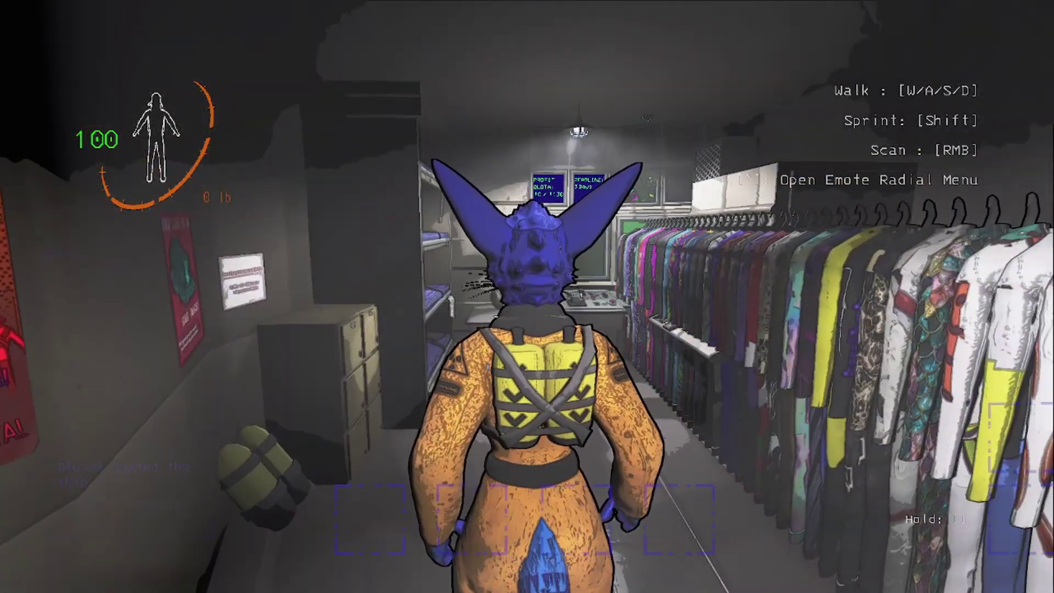
key("a")
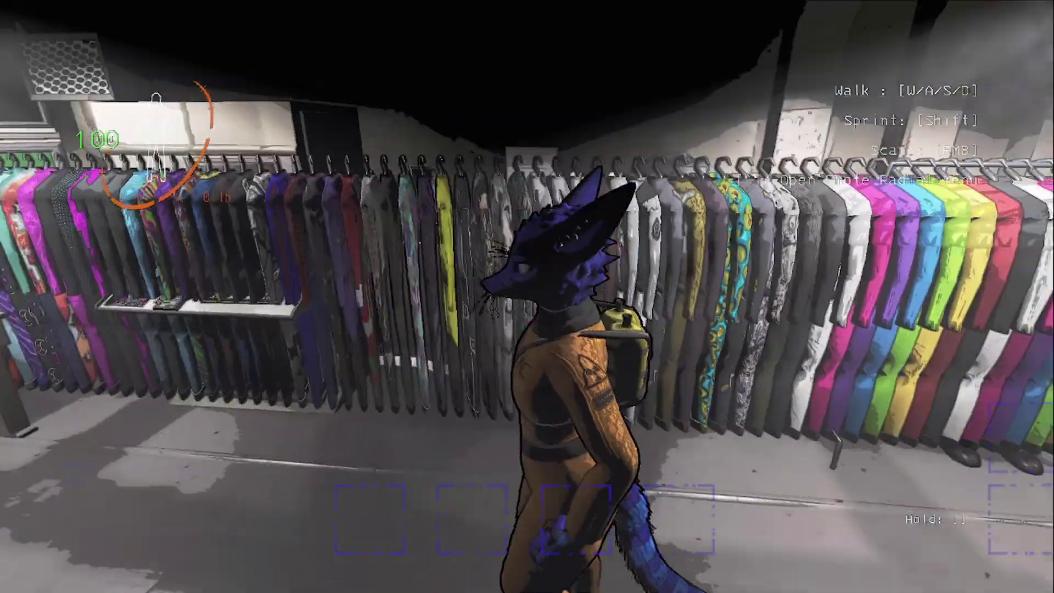
key("w")
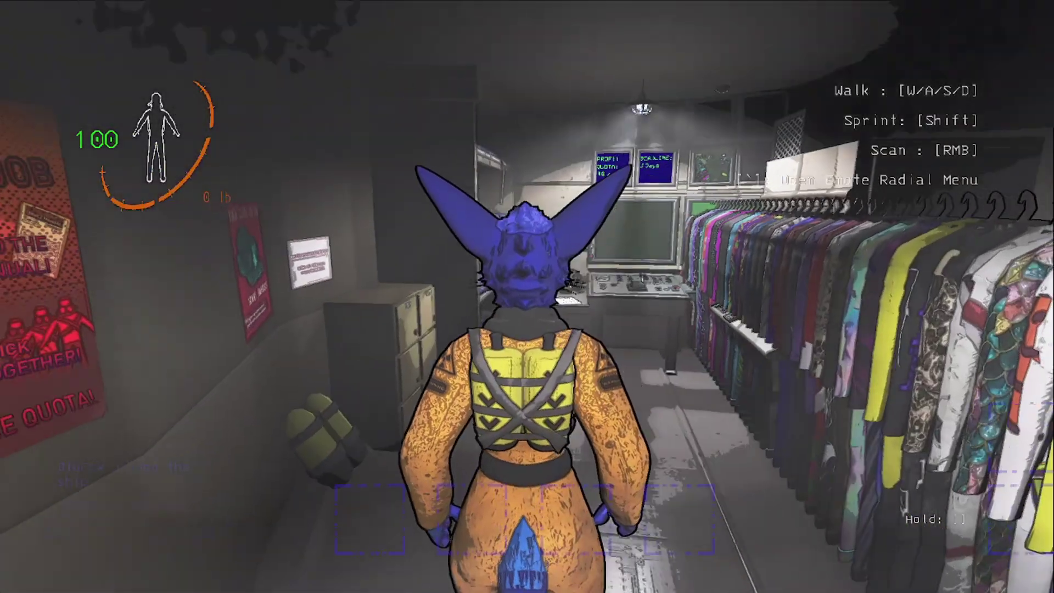
key("s")
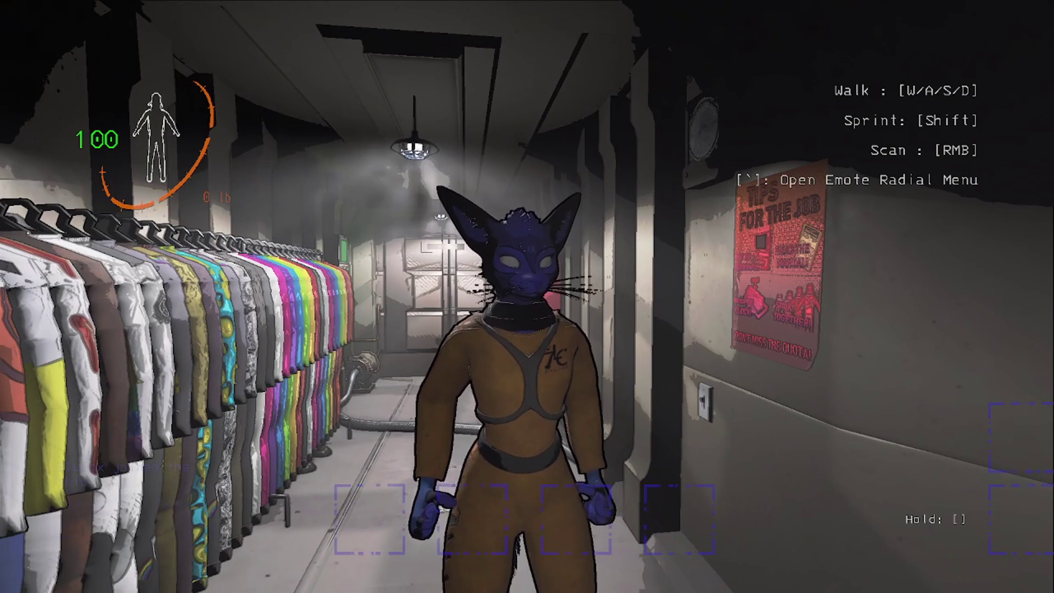
key("s")
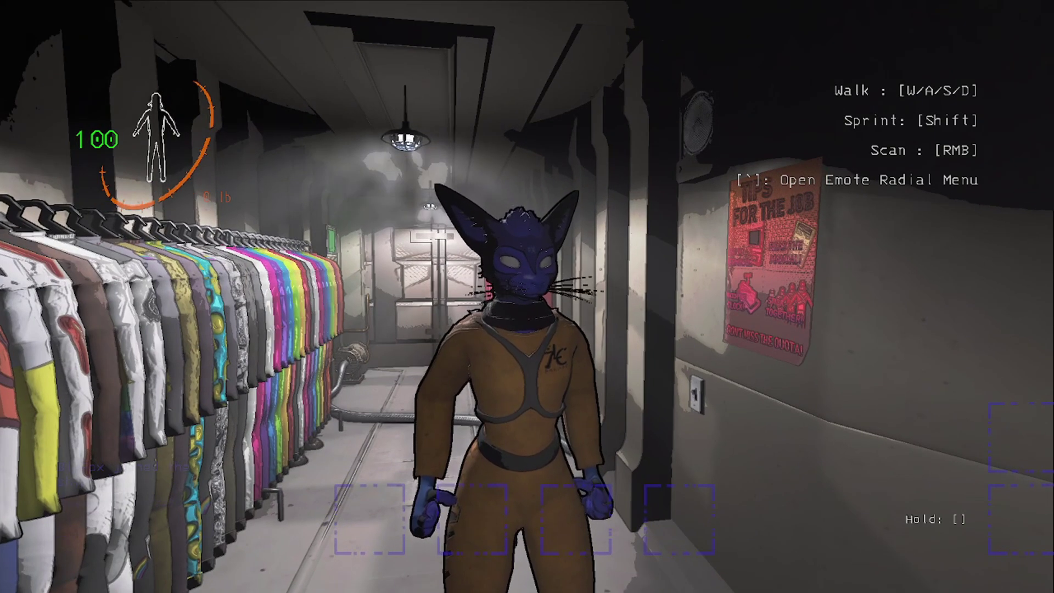
key("d")
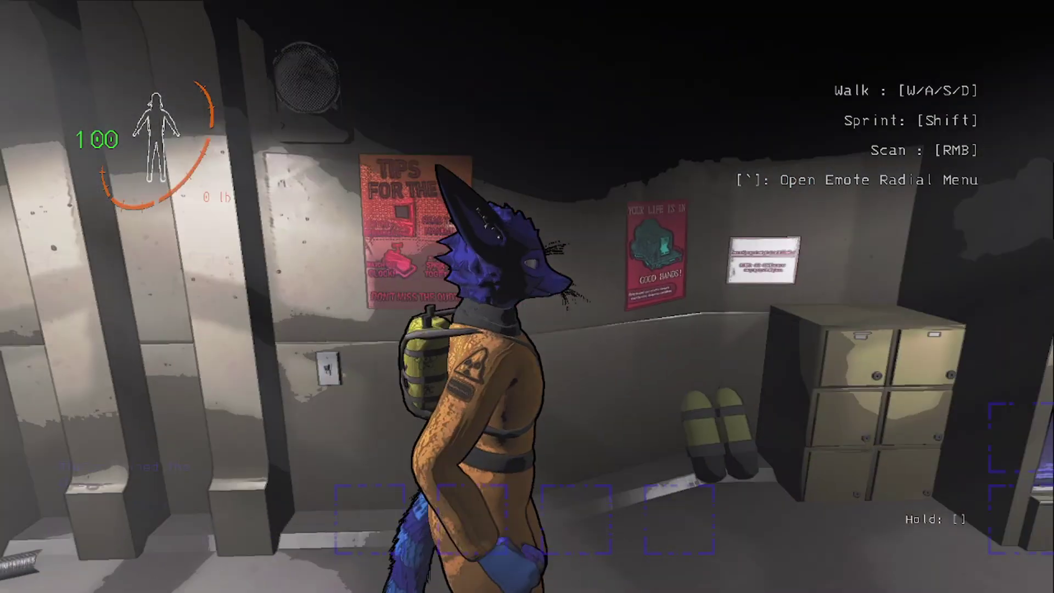